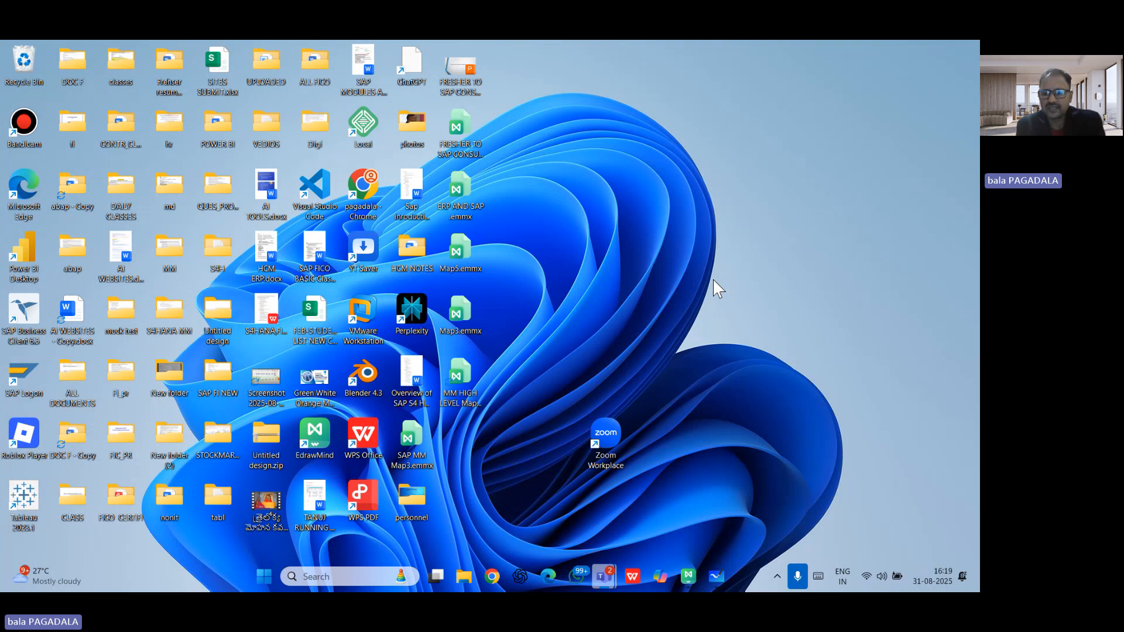
Switch to Microsoft Whiteboard and get an empty area of the untitled whiteboard ready for handwriting.
click(718, 574)
scroll(563, 319, down, 1)
drag(564, 320, 8, 319)
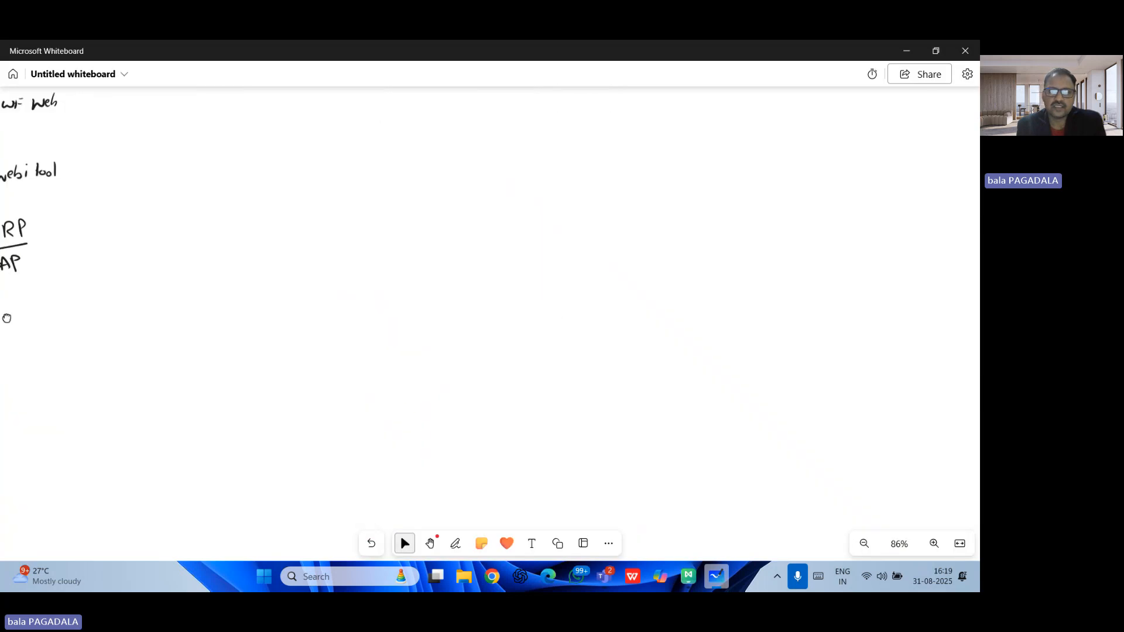
drag(371, 226, 209, 237)
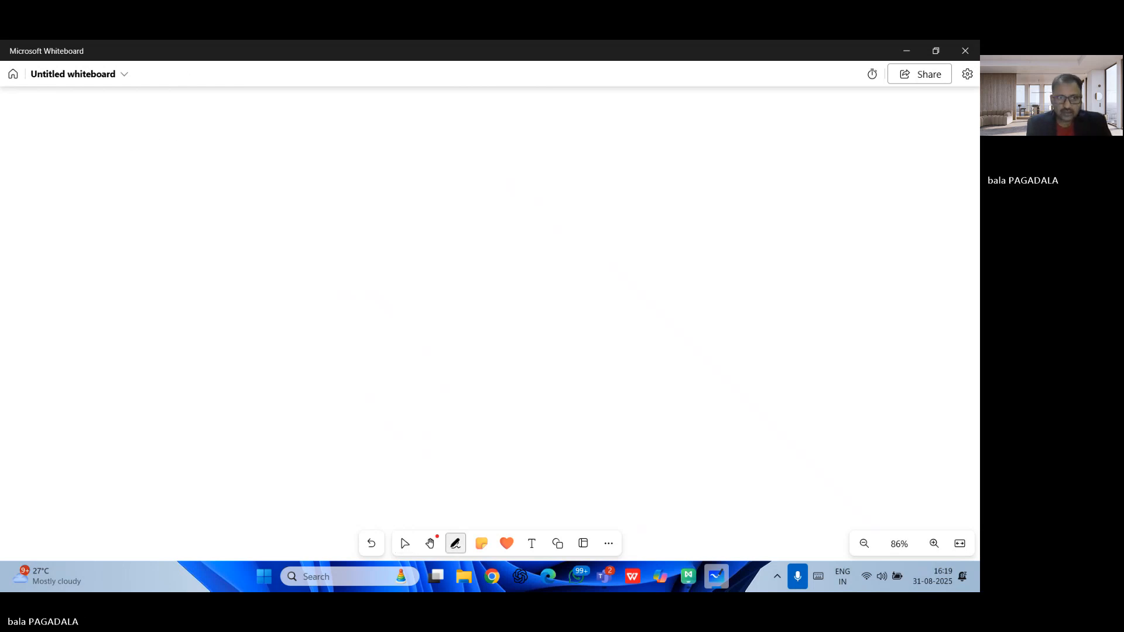
Handwrite "Material types" inside a hand-drawn box, with an underlined "MM" beside it and an arrow leading to the box.
drag(170, 142, 183, 153)
drag(178, 143, 196, 151)
drag(205, 151, 230, 147)
mouse_move(225, 137)
mouse_down()
mouse_move(246, 149)
mouse_move(252, 138)
mouse_up()
drag(255, 137, 263, 146)
mouse_move(144, 125)
mouse_down()
mouse_move(251, 112)
mouse_move(282, 139)
mouse_move(287, 170)
mouse_move(155, 187)
mouse_move(144, 125)
mouse_up()
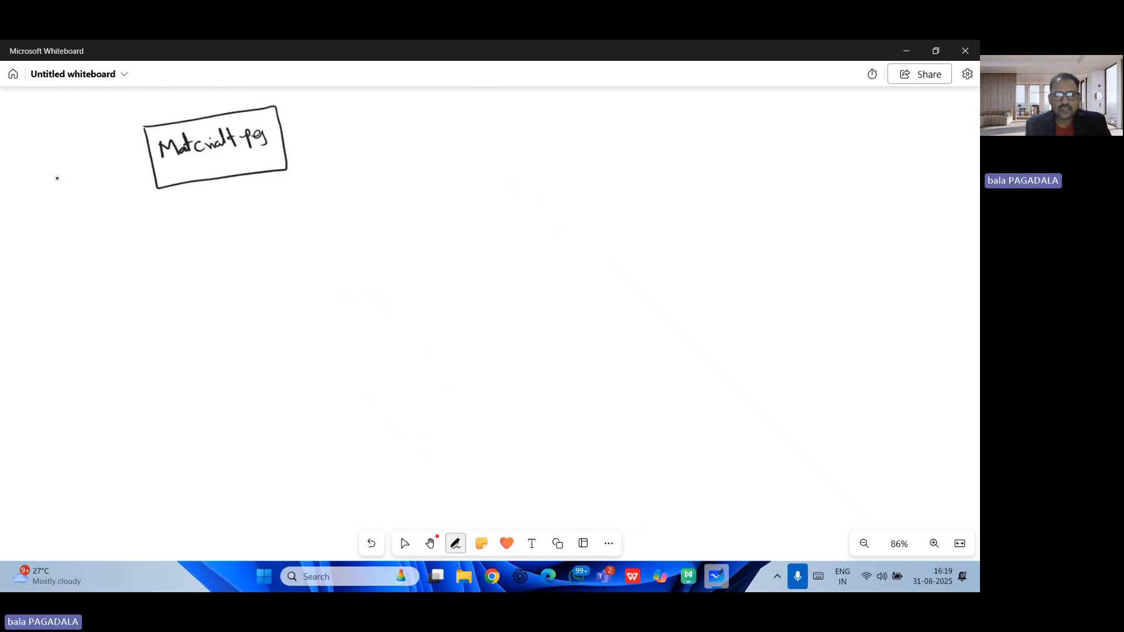
mouse_move(57, 185)
mouse_down()
mouse_move(85, 168)
mouse_move(90, 189)
mouse_move(131, 166)
mouse_up()
click(103, 172)
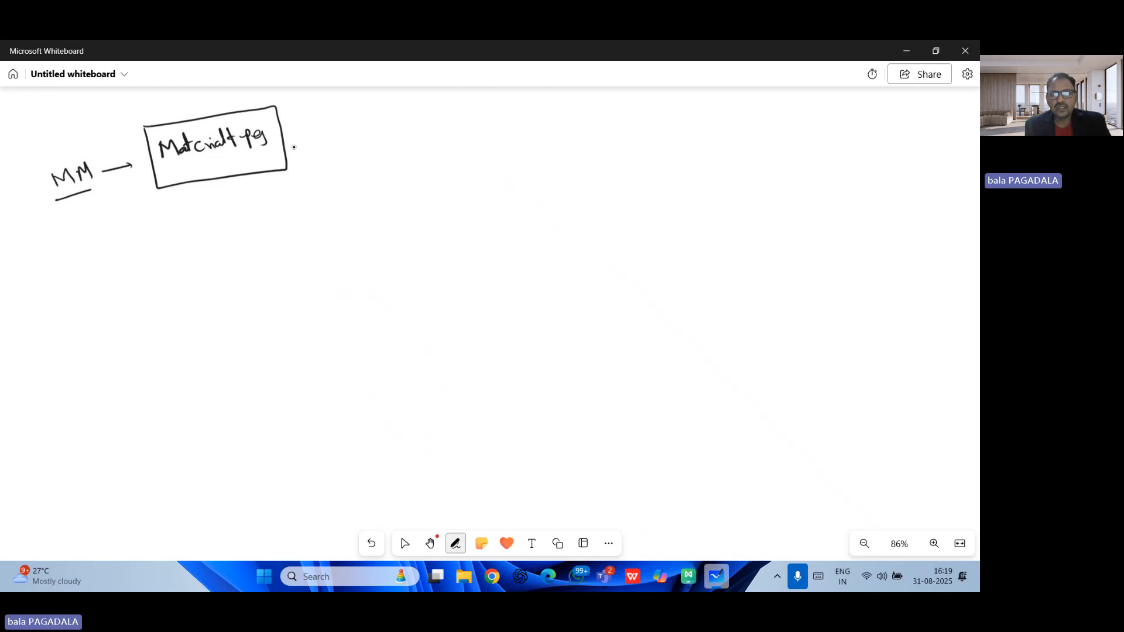
Draw a line from the "Material types" box to a new boxed handwritten entry "Raw Material – ROH".
mouse_move(284, 145)
mouse_down()
mouse_move(381, 131)
mouse_move(393, 147)
mouse_move(491, 133)
mouse_move(500, 120)
mouse_move(555, 131)
mouse_move(560, 122)
mouse_up()
mouse_move(364, 124)
mouse_down()
mouse_move(565, 102)
mouse_move(578, 134)
mouse_move(364, 174)
mouse_up()
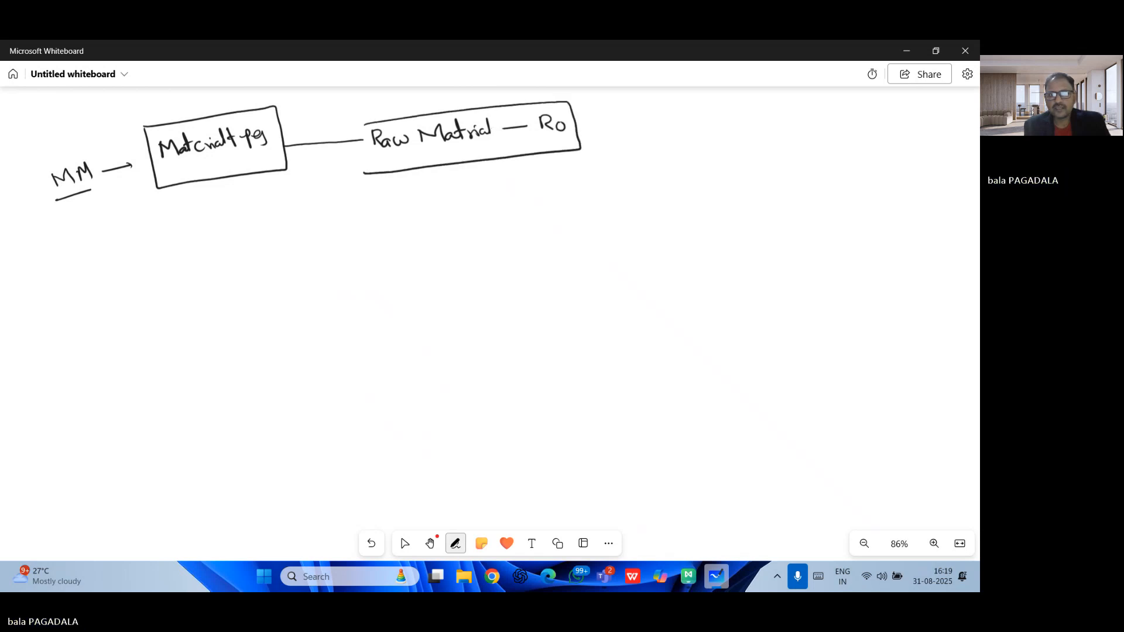
drag(364, 126, 370, 167)
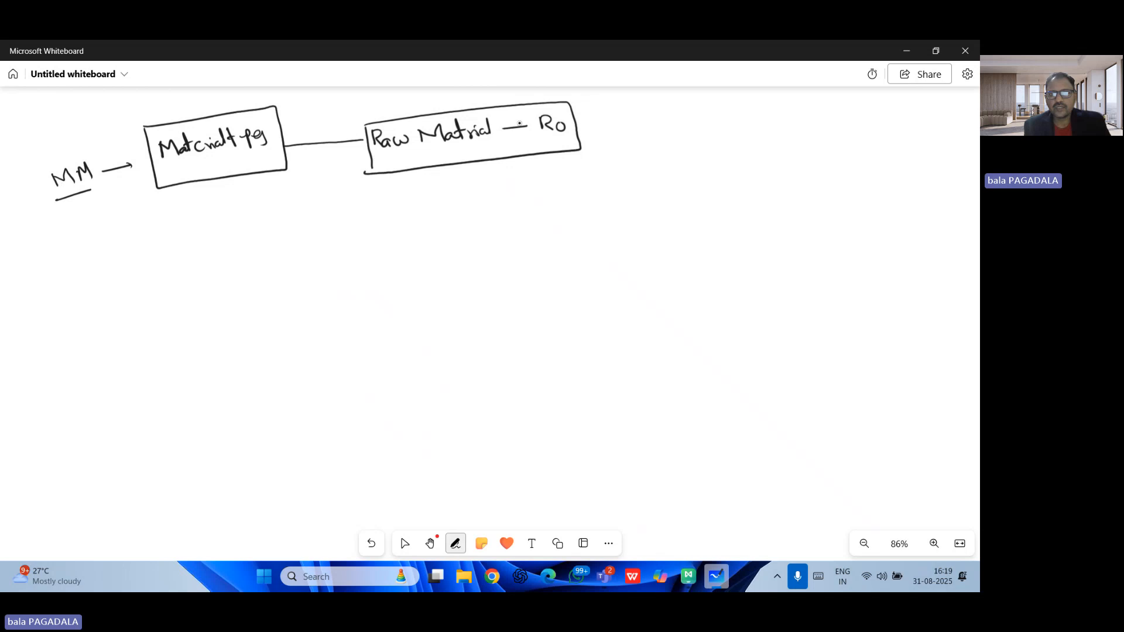
drag(562, 120, 565, 132)
Handwrite "Semi finished goods – HALB" below the raw material entry.
mouse_move(373, 199)
mouse_down()
mouse_move(375, 209)
mouse_move(431, 207)
mouse_move(555, 186)
mouse_up()
click(463, 189)
mouse_move(563, 174)
mouse_down()
mouse_move(558, 186)
mouse_move(588, 181)
mouse_up()
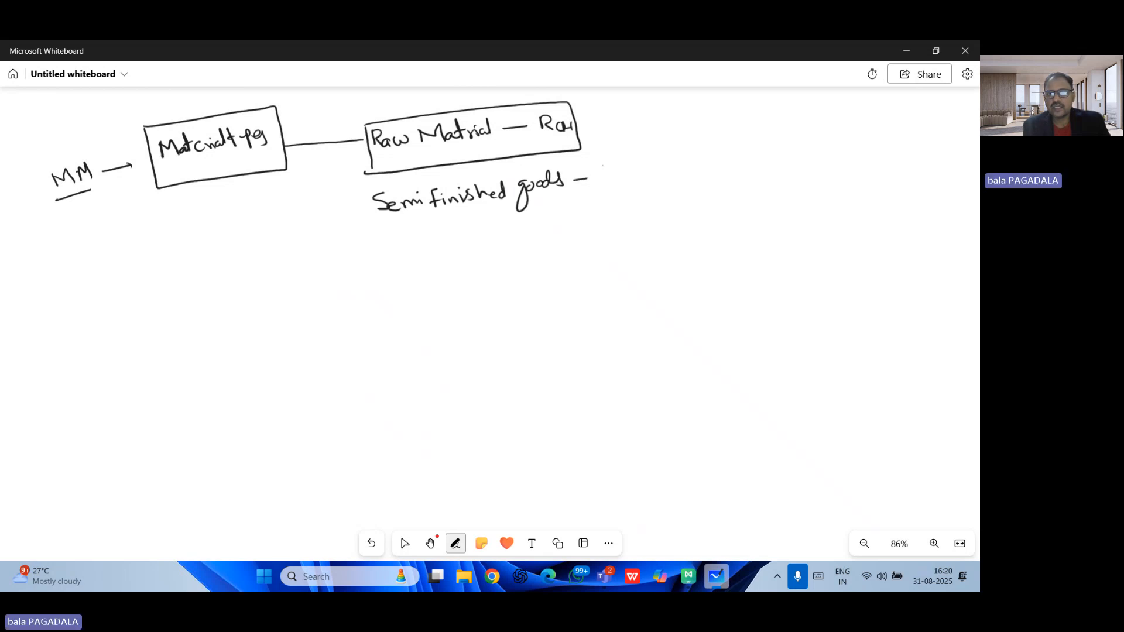
drag(605, 175, 638, 178)
drag(628, 172, 636, 171)
drag(641, 162, 652, 173)
drag(654, 158, 657, 173)
mouse_move(654, 158)
mouse_down()
mouse_move(665, 166)
mouse_move(656, 173)
mouse_up()
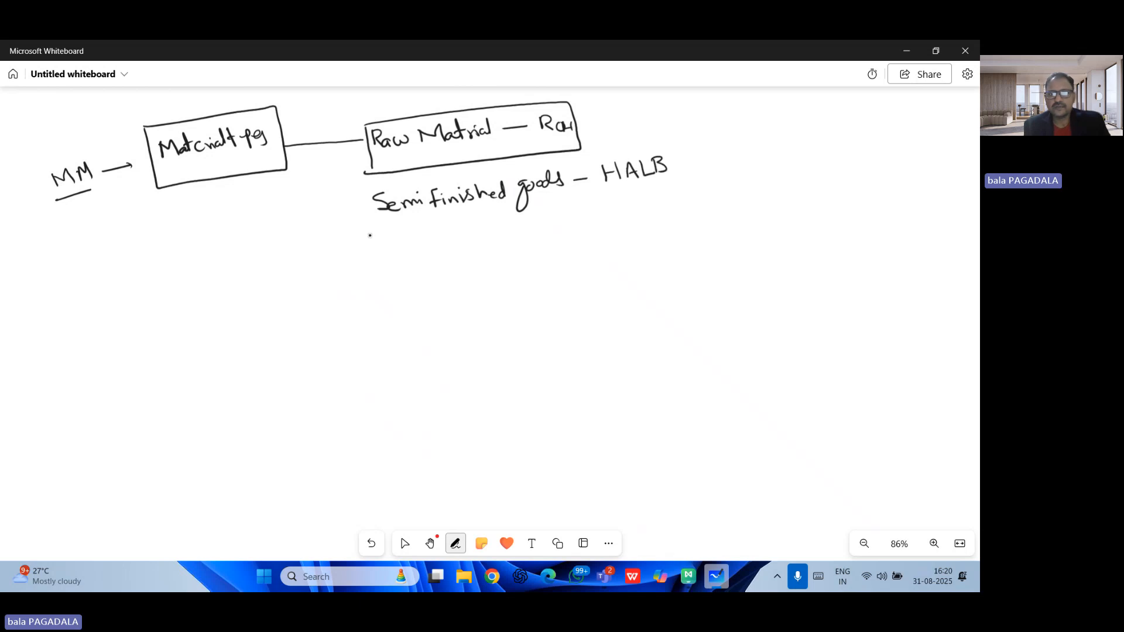
Box the semi-finished goods entry and handwrite a boxed "Finished goods – FERT" entry below it.
mouse_move(370, 214)
mouse_down()
mouse_move(367, 193)
mouse_move(655, 155)
mouse_move(683, 184)
mouse_move(374, 223)
mouse_move(392, 243)
mouse_move(419, 251)
mouse_move(435, 240)
mouse_move(469, 264)
mouse_move(495, 240)
mouse_move(595, 234)
mouse_up()
drag(601, 220, 603, 233)
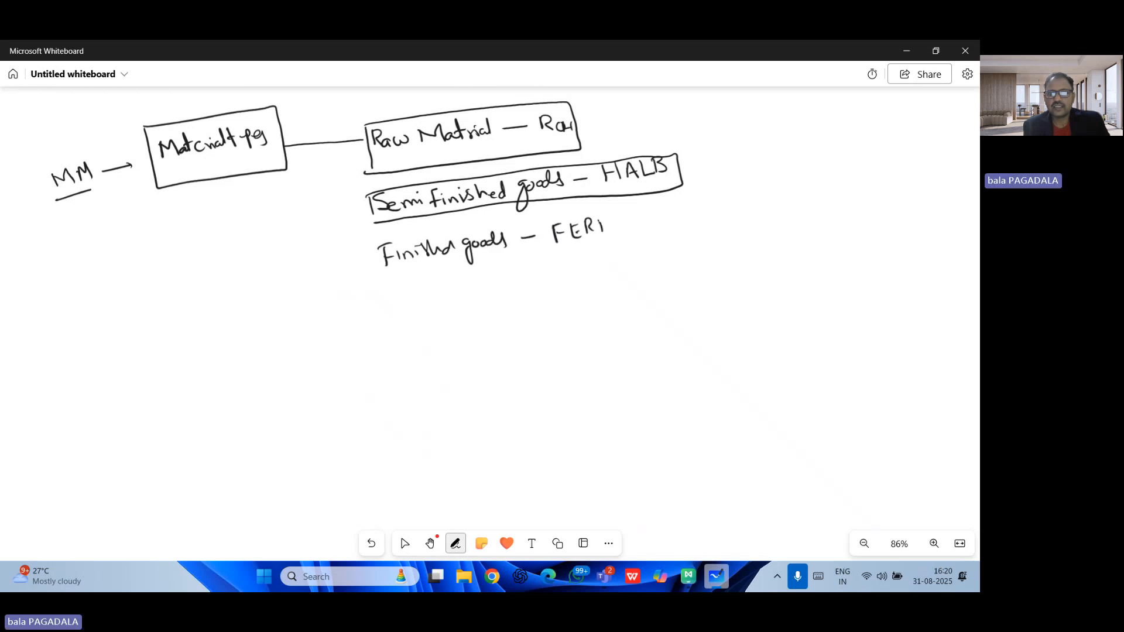
mouse_move(369, 237)
mouse_down()
mouse_move(608, 205)
mouse_move(618, 243)
mouse_move(376, 284)
mouse_move(369, 241)
mouse_up()
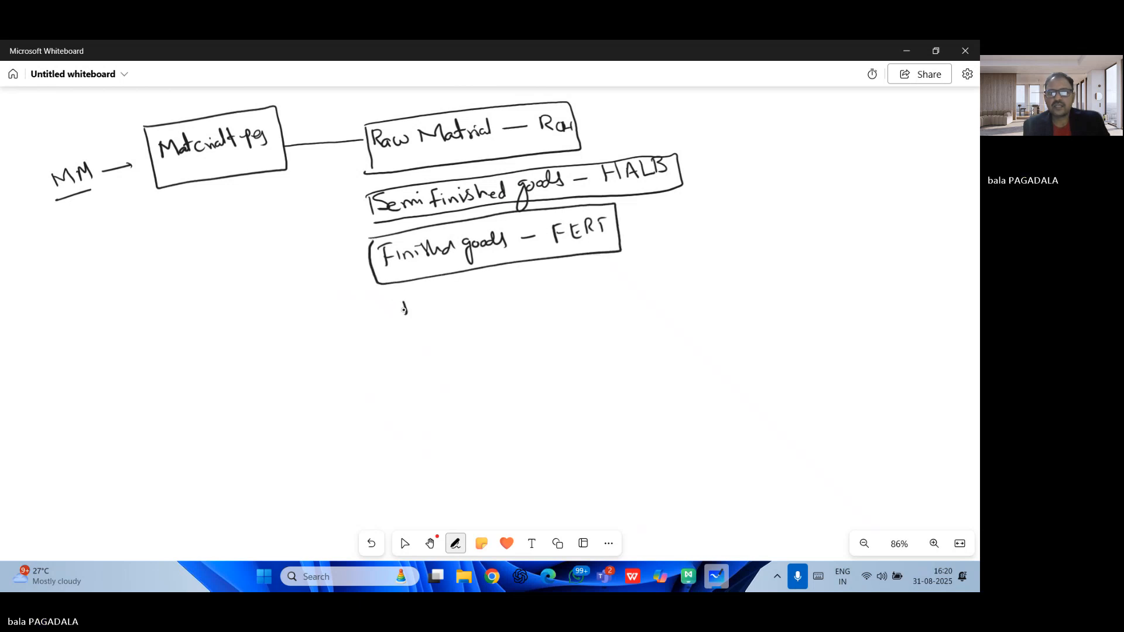
Handwrite "Pipe line – PIPE" below the finished goods entry and draw a box around it.
drag(404, 310, 431, 302)
click(426, 295)
mouse_move(440, 295)
mouse_down()
mouse_move(447, 305)
mouse_move(481, 300)
mouse_up()
drag(484, 300, 498, 295)
drag(525, 288, 587, 280)
drag(562, 275, 592, 284)
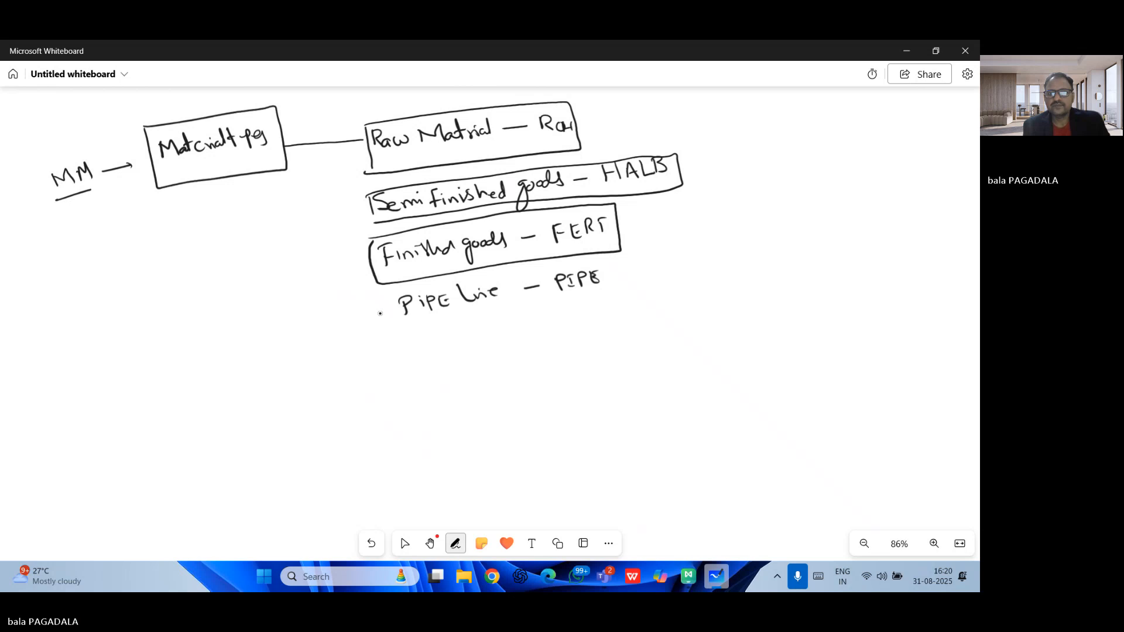
mouse_move(387, 298)
mouse_down()
mouse_move(387, 315)
mouse_move(614, 265)
mouse_move(527, 315)
mouse_move(399, 331)
mouse_move(382, 298)
mouse_up()
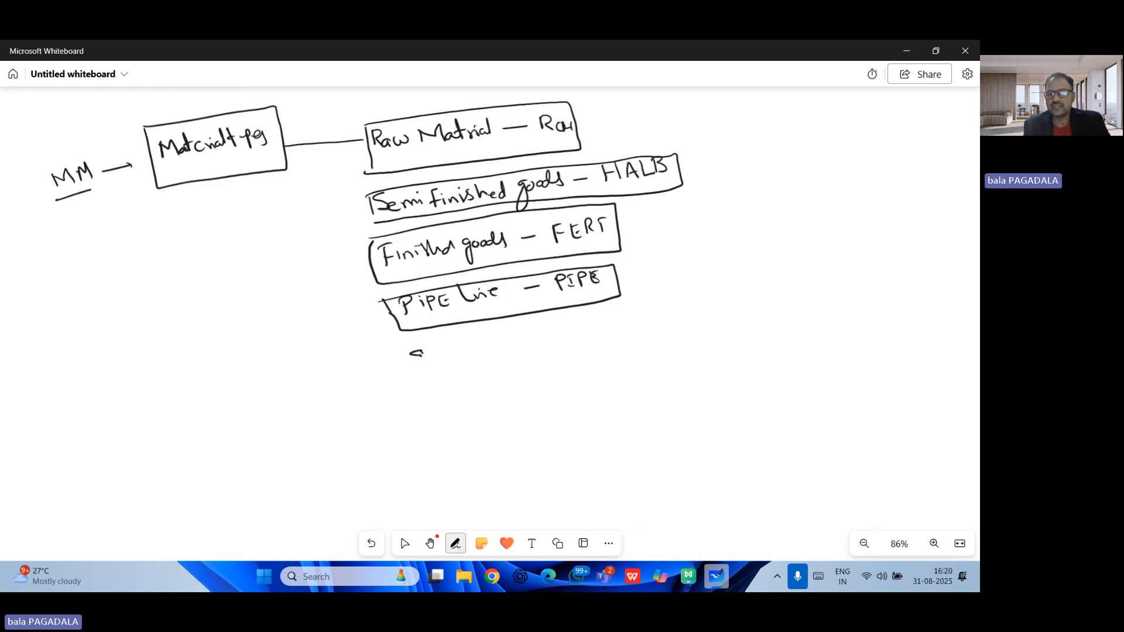
Handwrite two more boxed entries at the end of the material type list: "Services – DIEN" and "Packing material – LEIH".
mouse_move(432, 355)
mouse_down()
mouse_move(531, 332)
mouse_move(576, 338)
mouse_move(593, 322)
mouse_up()
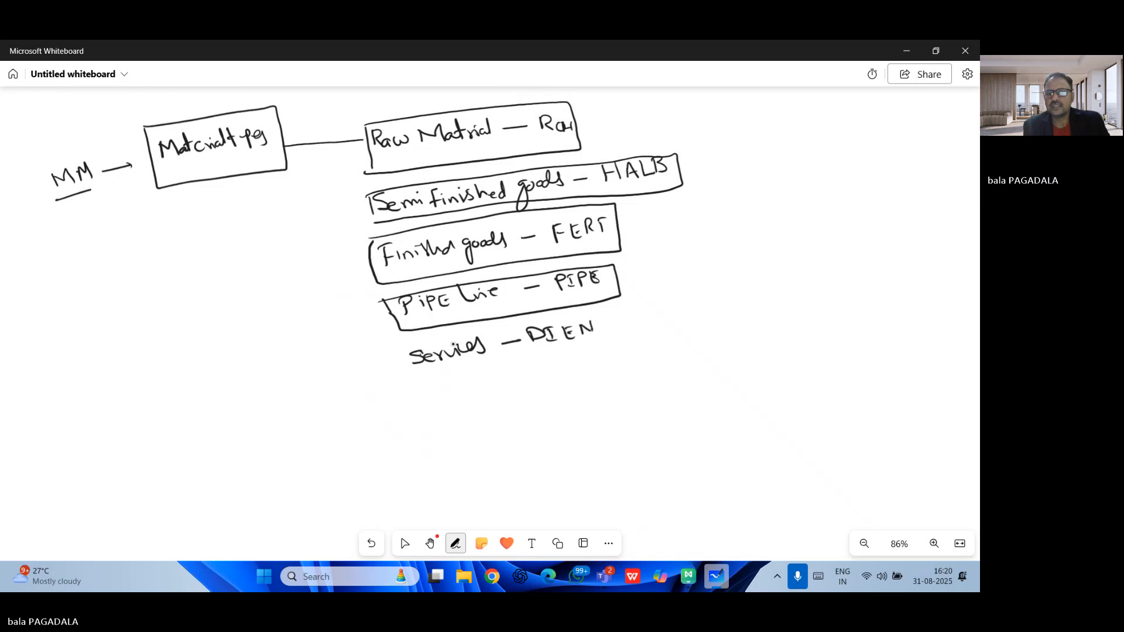
mouse_move(404, 346)
mouse_down()
mouse_move(594, 316)
mouse_move(611, 344)
mouse_move(444, 367)
mouse_move(400, 364)
mouse_move(410, 345)
mouse_up()
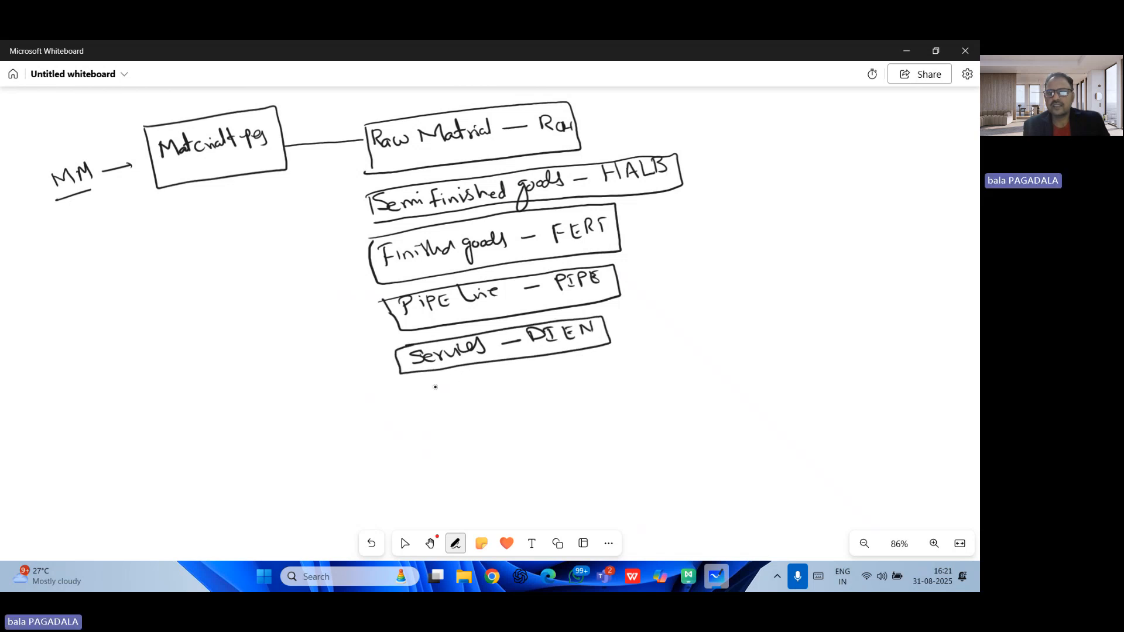
mouse_move(415, 387)
mouse_down()
mouse_move(418, 408)
mouse_move(501, 375)
mouse_move(577, 383)
mouse_up()
drag(581, 372, 598, 380)
drag(594, 380, 621, 375)
drag(578, 383, 587, 380)
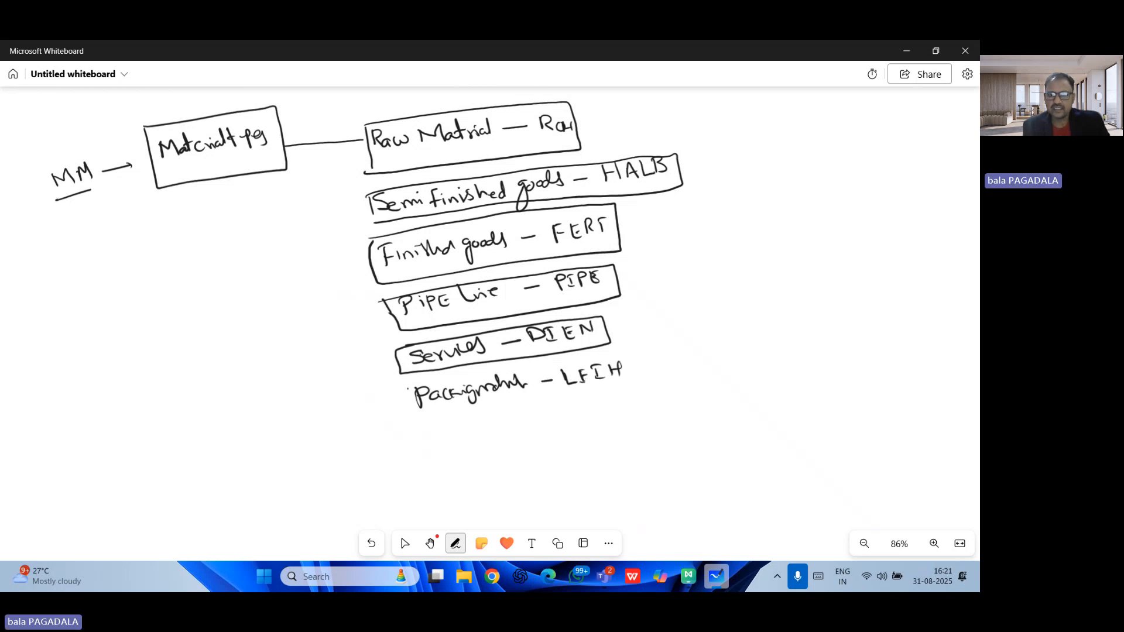
mouse_move(409, 388)
mouse_down()
mouse_move(629, 361)
mouse_move(486, 408)
mouse_move(410, 390)
mouse_up()
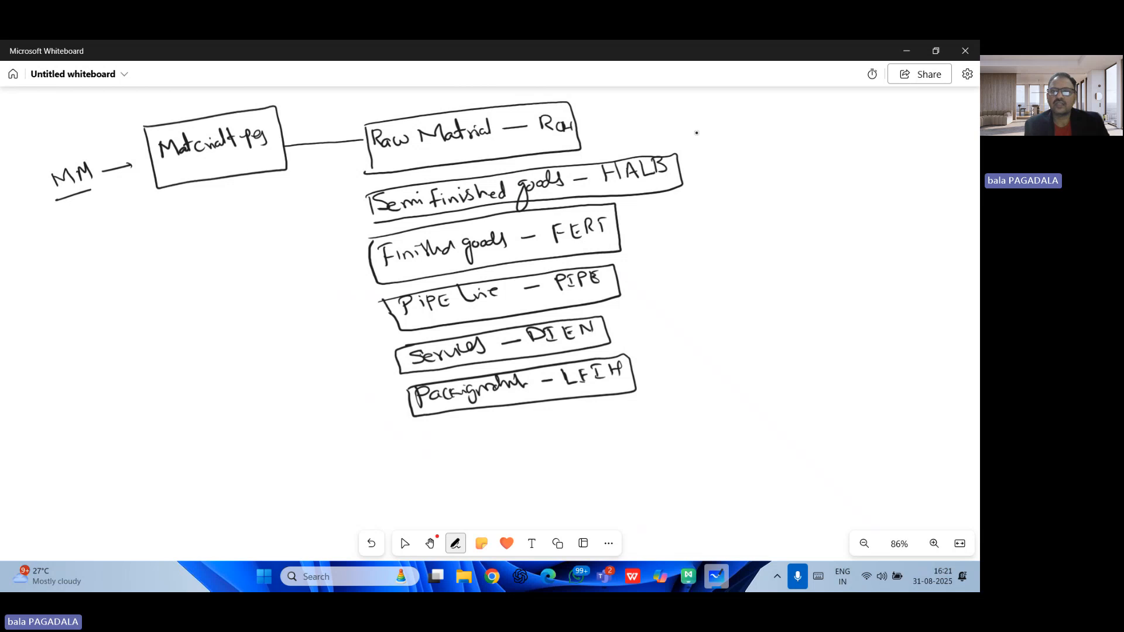
Draw a curly brace after the material type entries and label it "Std – SAP Deliver".
drag(660, 108, 674, 166)
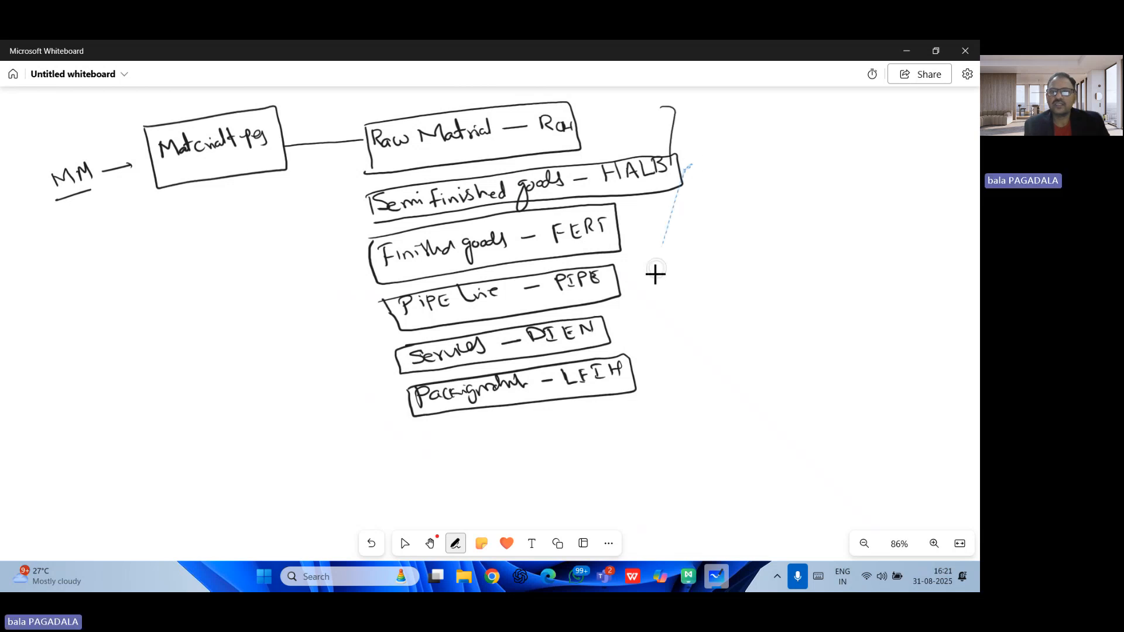
click(403, 543)
click(455, 543)
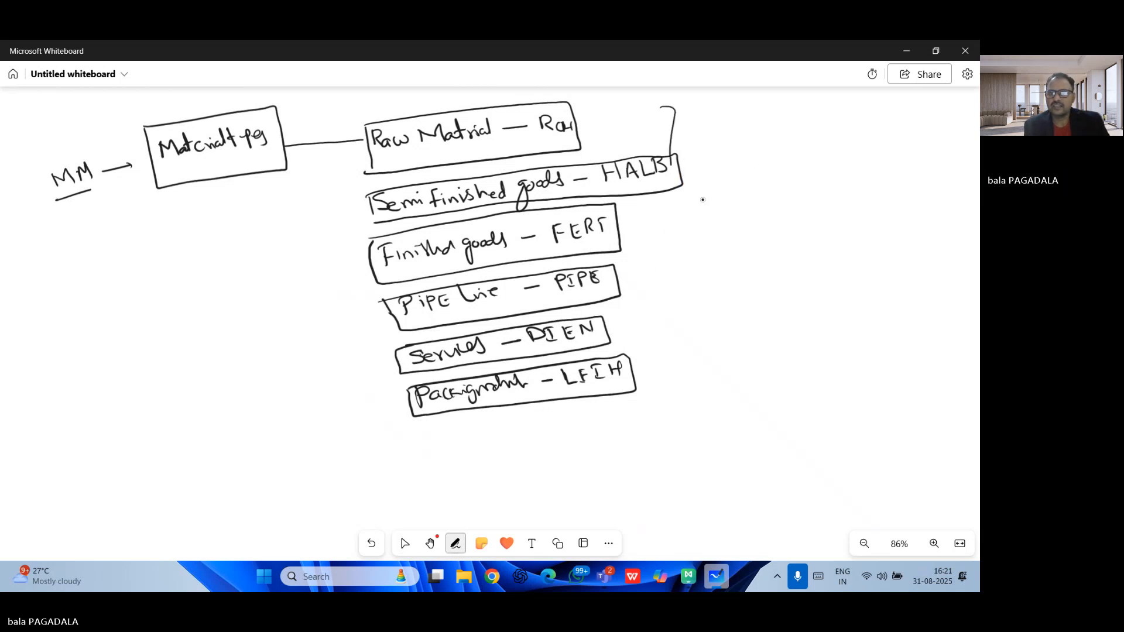
mouse_move(674, 167)
mouse_down()
mouse_move(705, 215)
mouse_move(691, 297)
mouse_move(669, 324)
mouse_up()
mouse_move(732, 222)
mouse_down()
mouse_move(731, 234)
mouse_move(748, 236)
mouse_up()
mouse_move(741, 227)
mouse_down()
mouse_move(805, 234)
mouse_move(830, 216)
mouse_move(837, 231)
mouse_move(846, 216)
mouse_move(911, 215)
mouse_up()
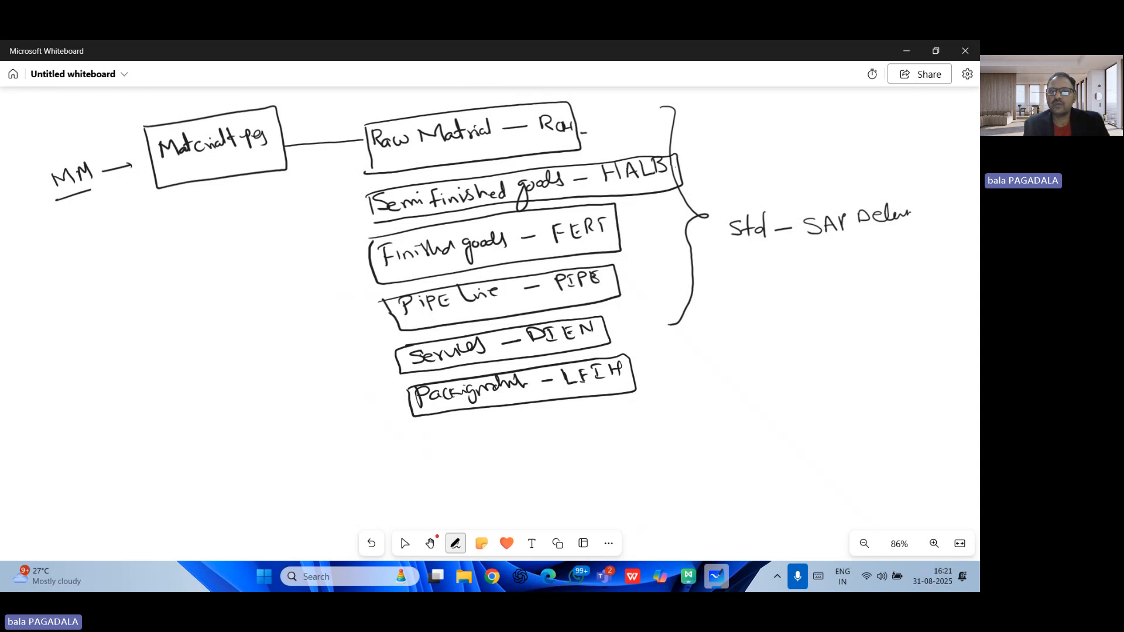
Draw an arrow from the raw material entry and handwrite "ROH → ZROH" at its end.
drag(581, 133, 727, 130)
mouse_move(736, 115)
mouse_down()
mouse_move(730, 125)
mouse_move(736, 115)
mouse_up()
mouse_move(745, 113)
mouse_down()
mouse_move(745, 129)
mouse_move(756, 120)
mouse_up()
mouse_move(757, 112)
mouse_down()
mouse_move(757, 128)
mouse_move(860, 111)
mouse_up()
mouse_move(868, 108)
mouse_down()
mouse_move(870, 124)
mouse_move(878, 117)
mouse_up()
drag(879, 113, 881, 125)
click(405, 544)
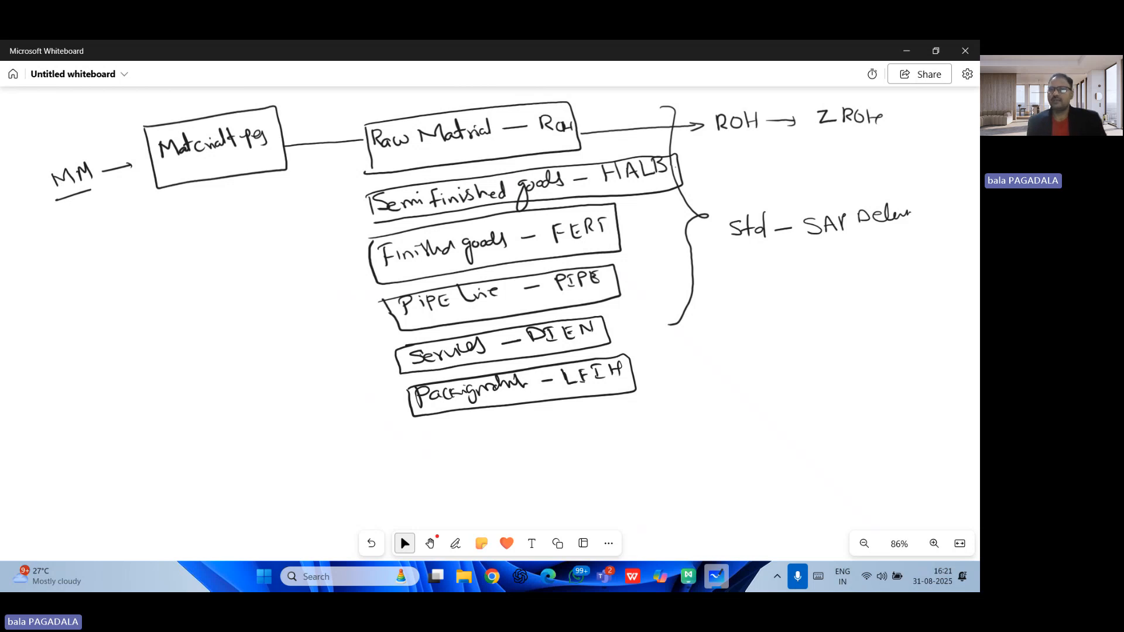
Connect the finished goods entry to a handwritten "FERT – ZFERT", underline ZFERT and bracket it together with ZROH.
click(455, 543)
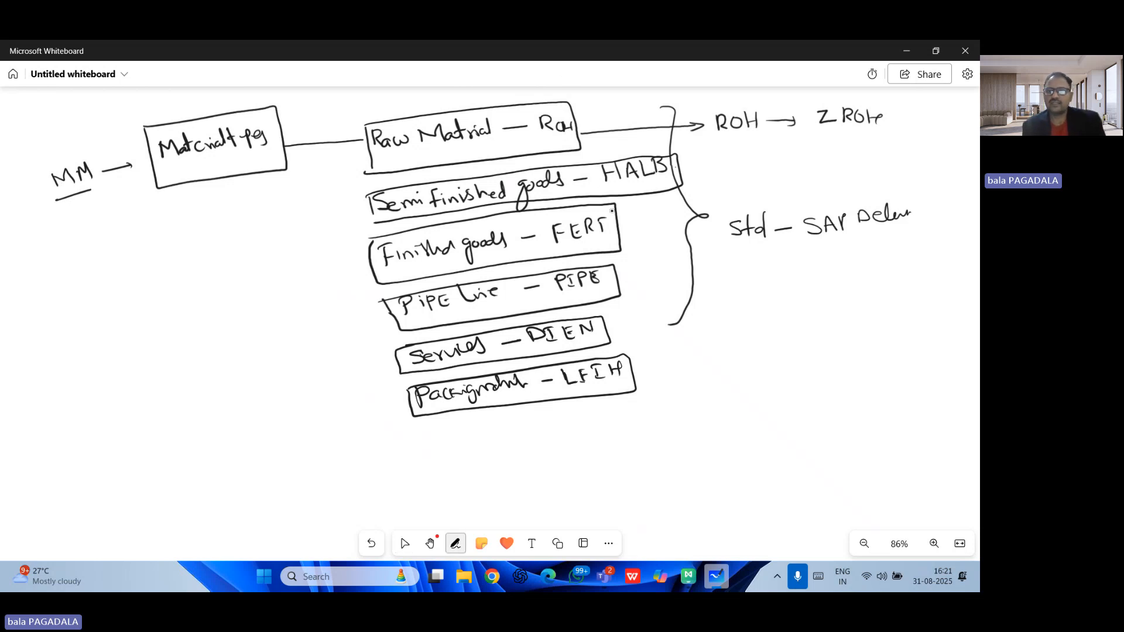
mouse_move(612, 212)
mouse_down()
mouse_move(732, 196)
mouse_move(744, 177)
mouse_move(739, 186)
mouse_move(763, 193)
mouse_move(774, 179)
mouse_move(785, 193)
mouse_move(844, 184)
mouse_up()
drag(844, 171, 869, 169)
drag(874, 159, 875, 174)
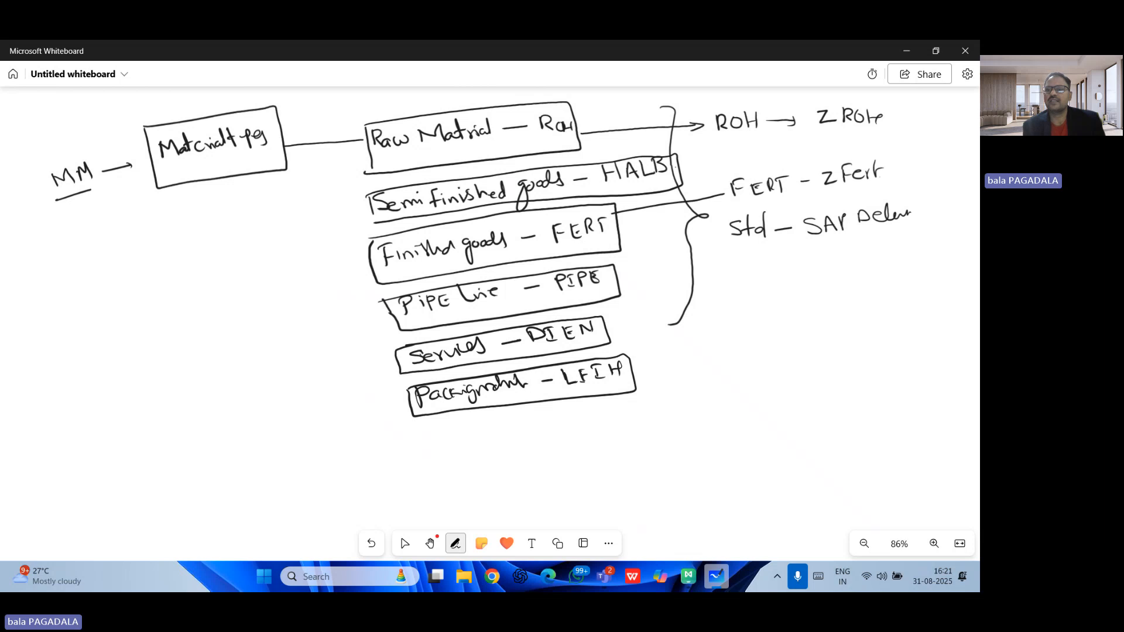
drag(814, 193, 868, 189)
drag(891, 112, 889, 175)
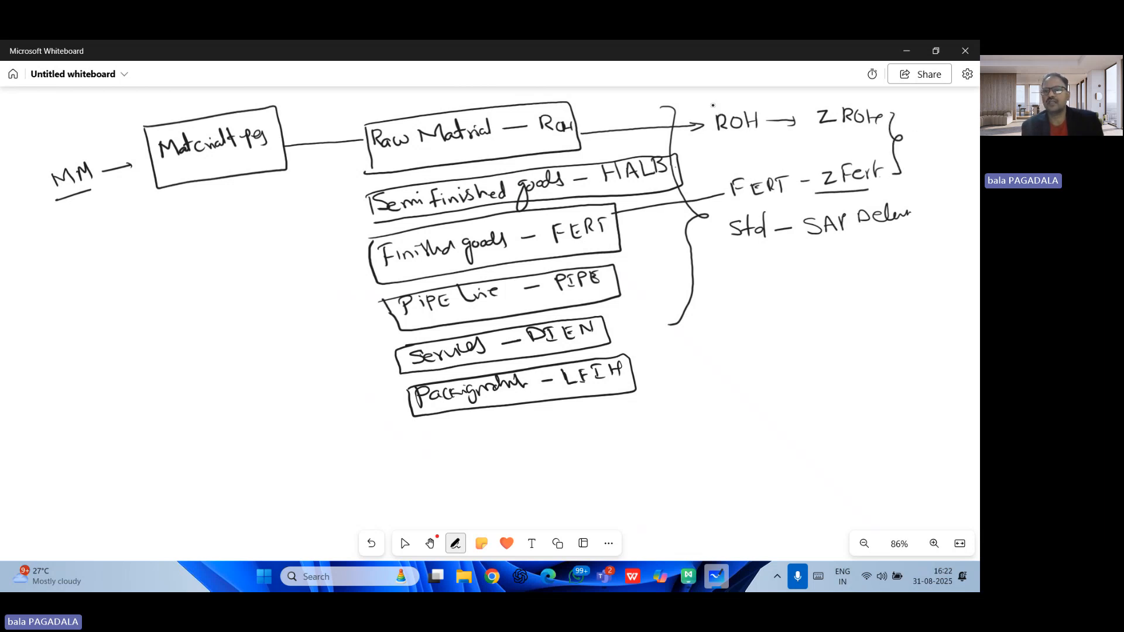
Box ROH and FERT together with a dividing line below ROH, and draw separate boxes around ZROH and ZFERT.
mouse_move(706, 109)
mouse_down()
mouse_move(765, 104)
mouse_move(786, 197)
mouse_move(729, 209)
mouse_move(715, 144)
mouse_up()
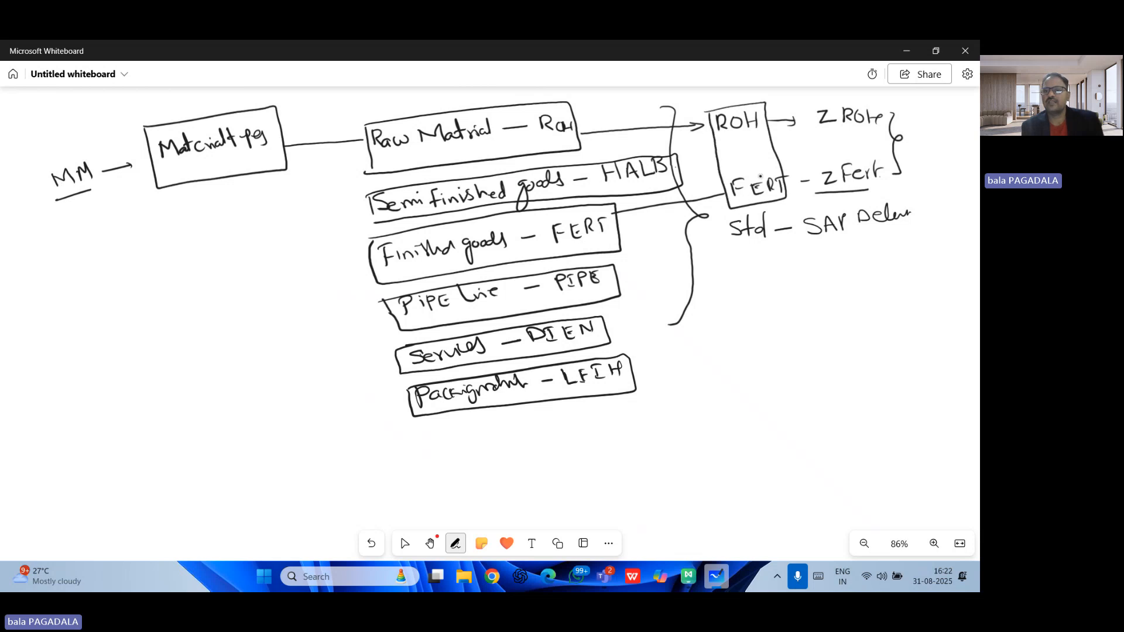
drag(723, 155, 888, 137)
mouse_move(803, 104)
mouse_down()
mouse_move(887, 96)
mouse_move(893, 129)
mouse_up()
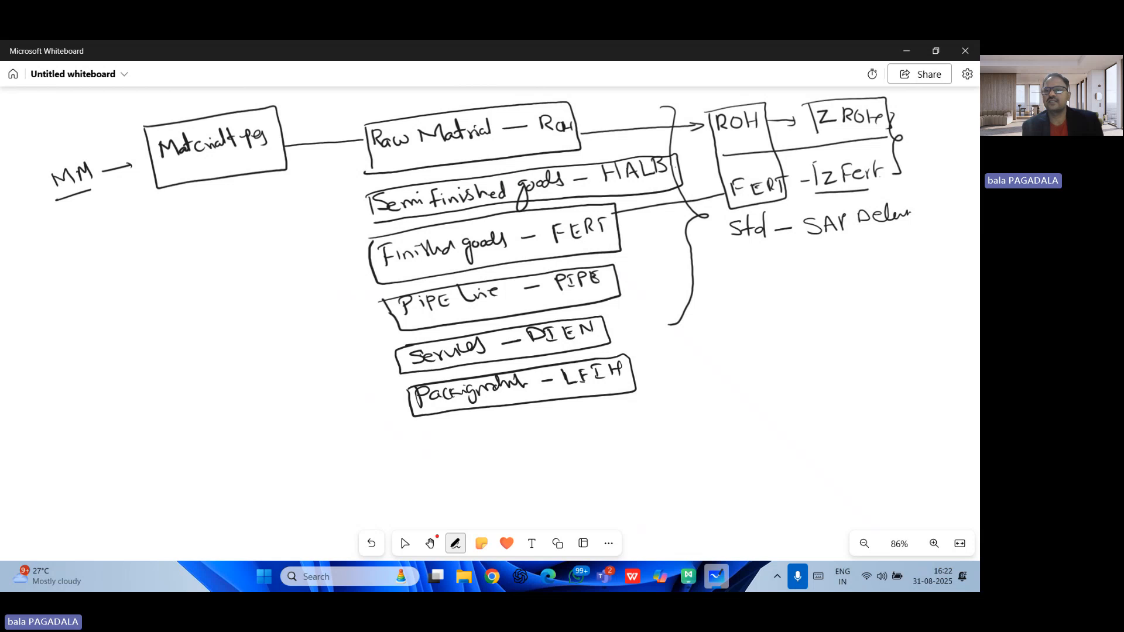
drag(815, 159, 870, 188)
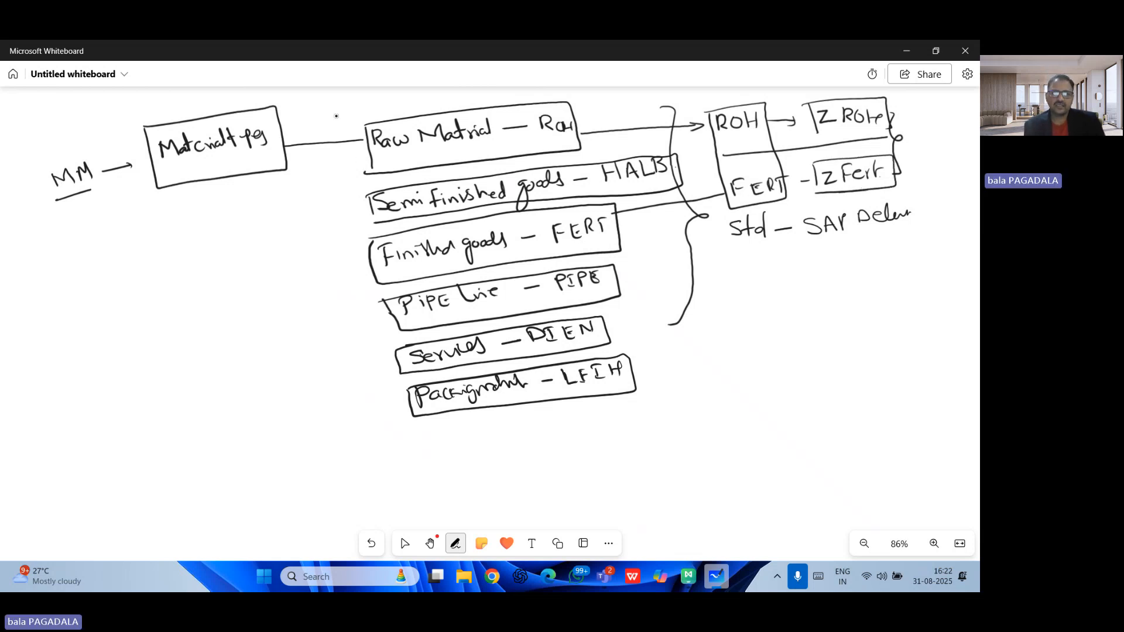
Draw a large curly brace in front of the whole material type list and handwrite an underlined "SRRO" beside it.
mouse_move(336, 116)
mouse_down()
mouse_move(321, 183)
mouse_move(381, 413)
mouse_up()
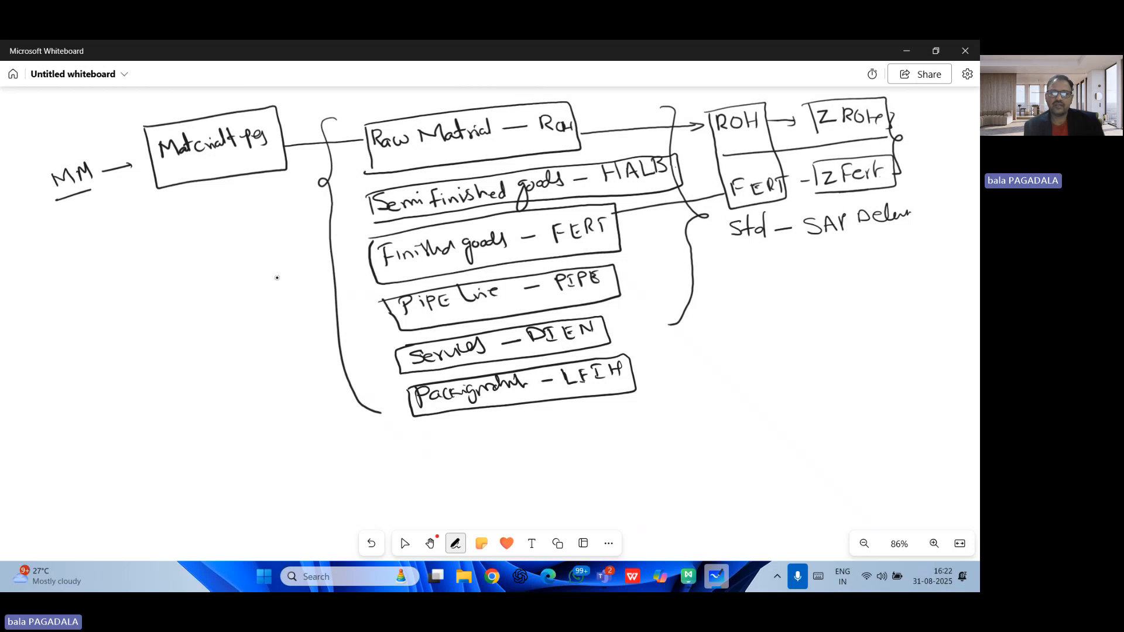
mouse_move(260, 274)
mouse_down()
mouse_move(291, 285)
mouse_move(297, 262)
mouse_up()
drag(253, 307, 309, 289)
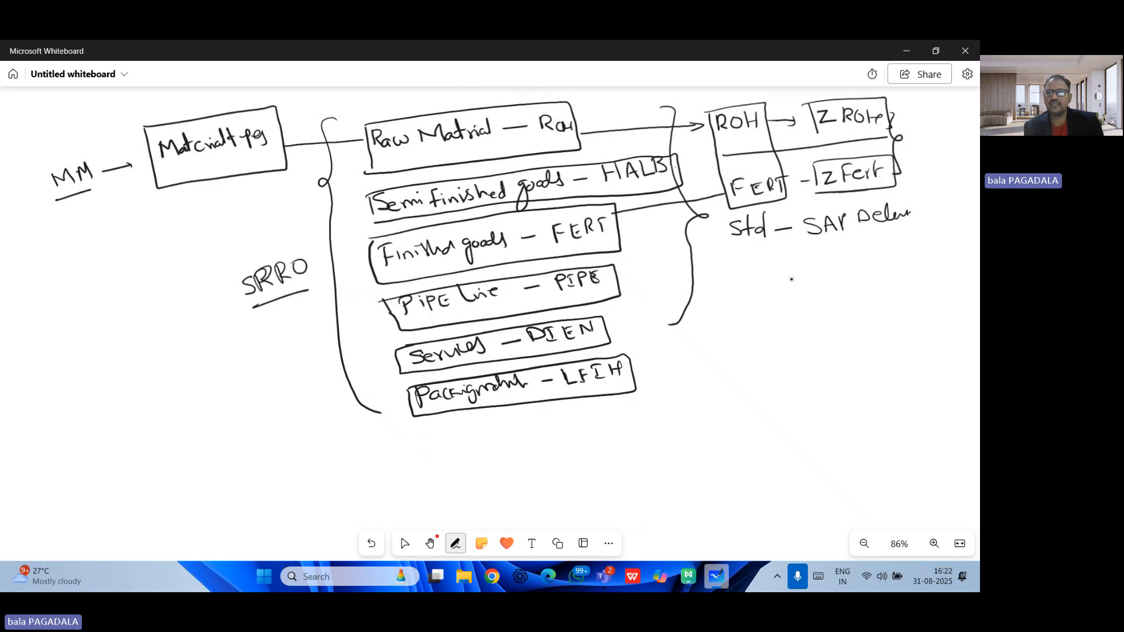
Handwrite "MM01" inside a box below the "Std – SAP Deliver" note.
mouse_move(790, 271)
mouse_down()
mouse_move(831, 267)
mouse_move(858, 285)
mouse_up()
drag(797, 286, 857, 285)
mouse_move(759, 260)
mouse_down()
mouse_move(760, 276)
mouse_move(798, 286)
mouse_up()
mouse_move(766, 262)
mouse_down()
mouse_move(872, 262)
mouse_move(854, 289)
mouse_up()
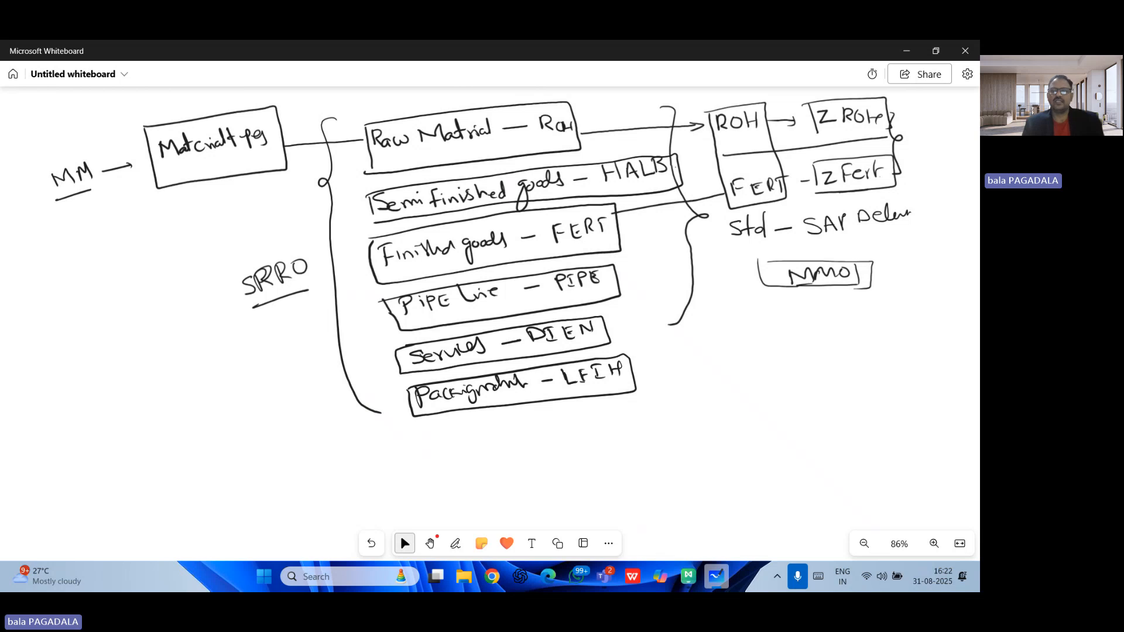
Connect to the preselected computer with Remote Desktop Connection and open SAP Logon on the remote desktop.
click(357, 578)
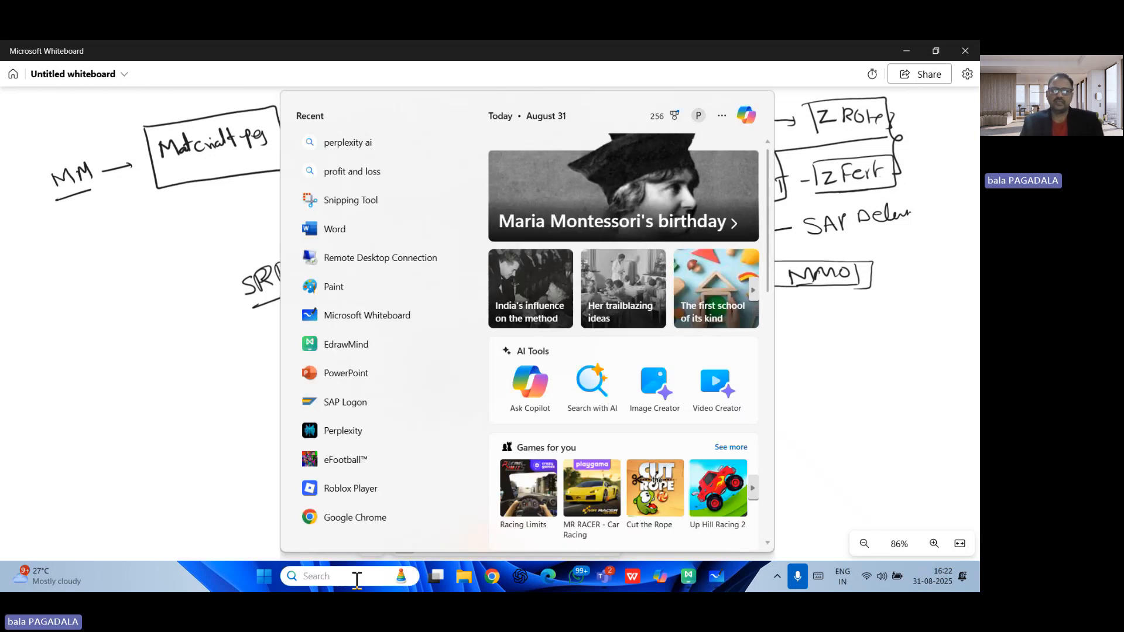
text(M)
key(BackSpace)
text(S)
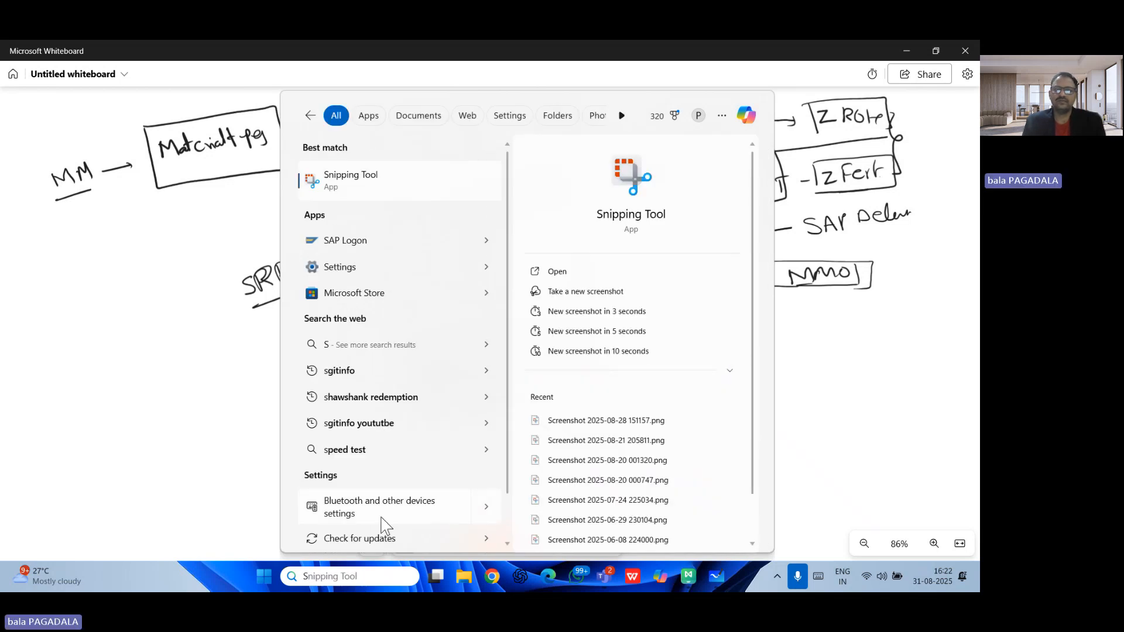
key(BackSpace)
text(RE)
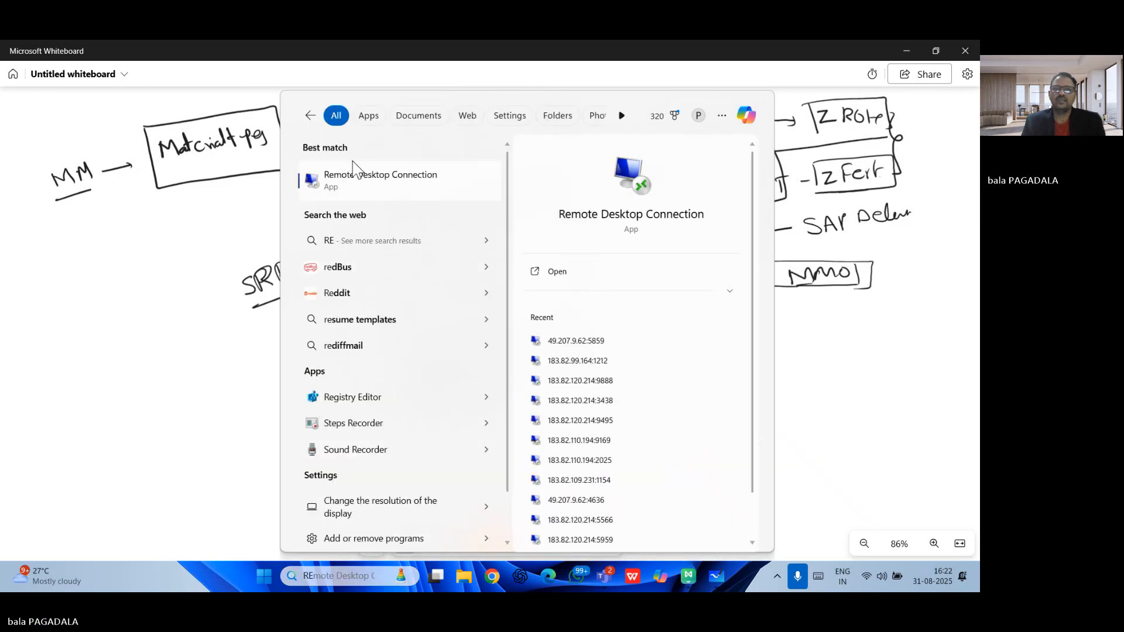
key(Escape)
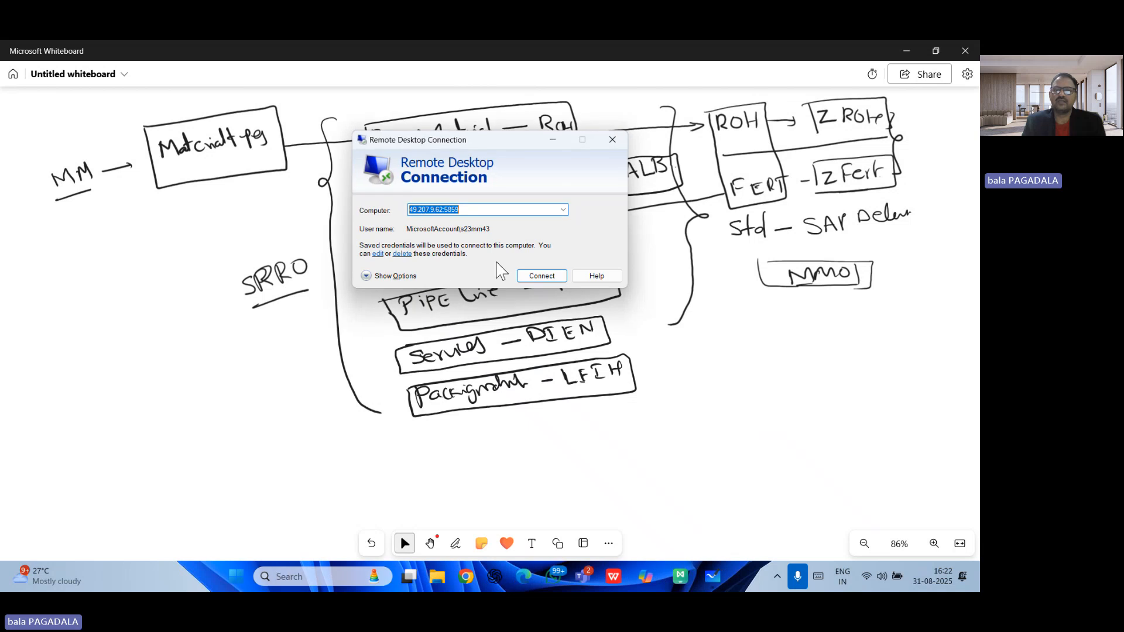
click(540, 276)
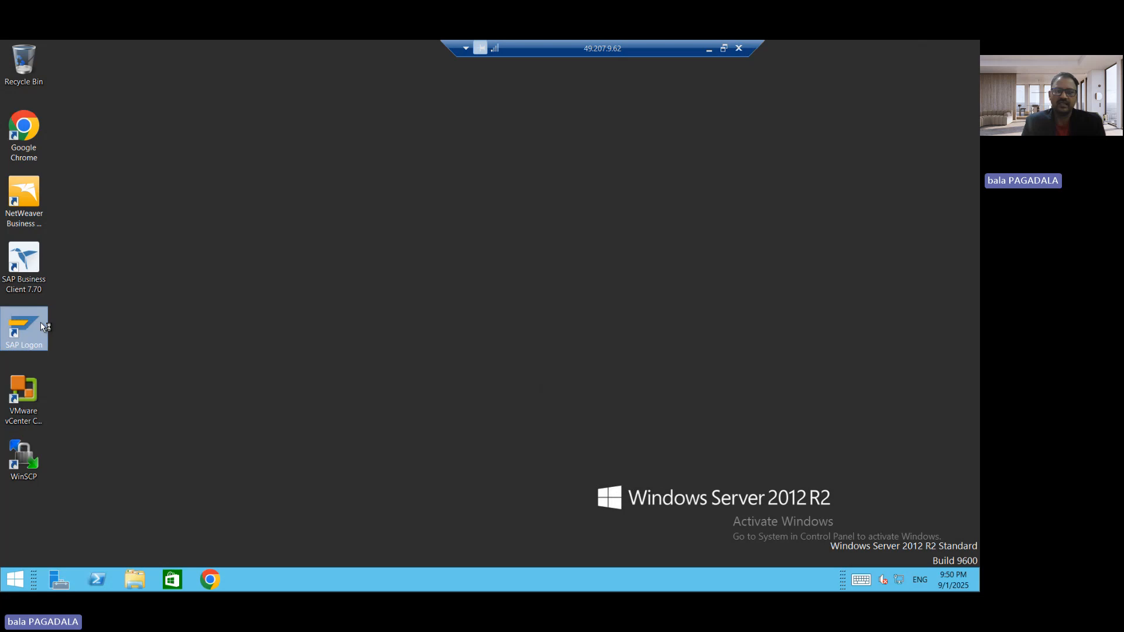
double_click(24, 327)
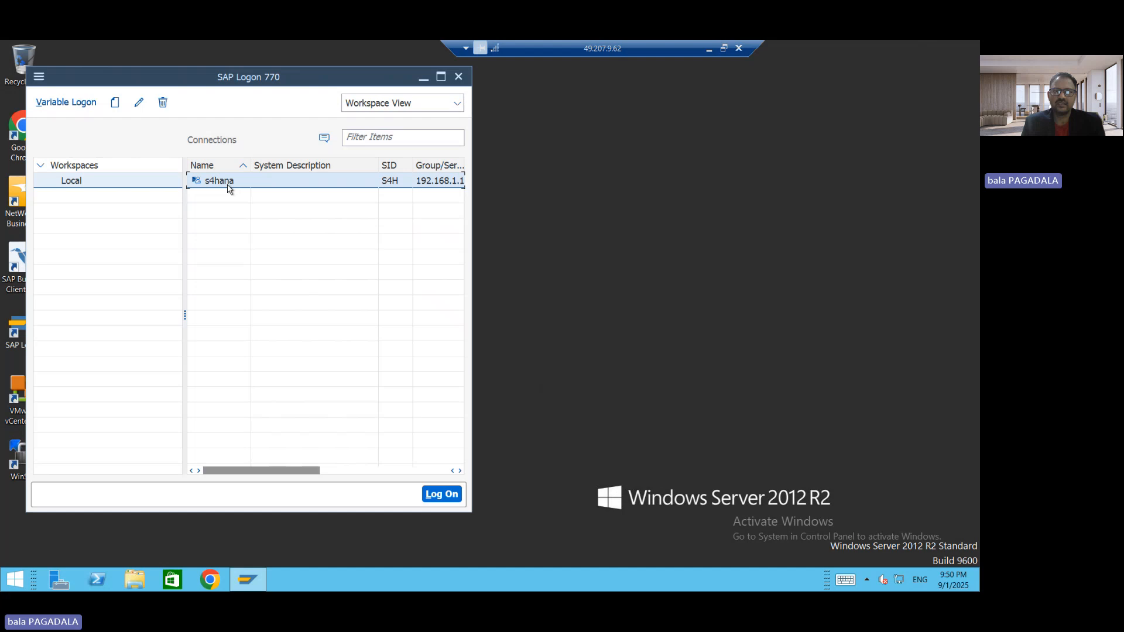
Log on to the s4hana system in client 100 with the first remembered user and the prefilled password.
double_click(228, 188)
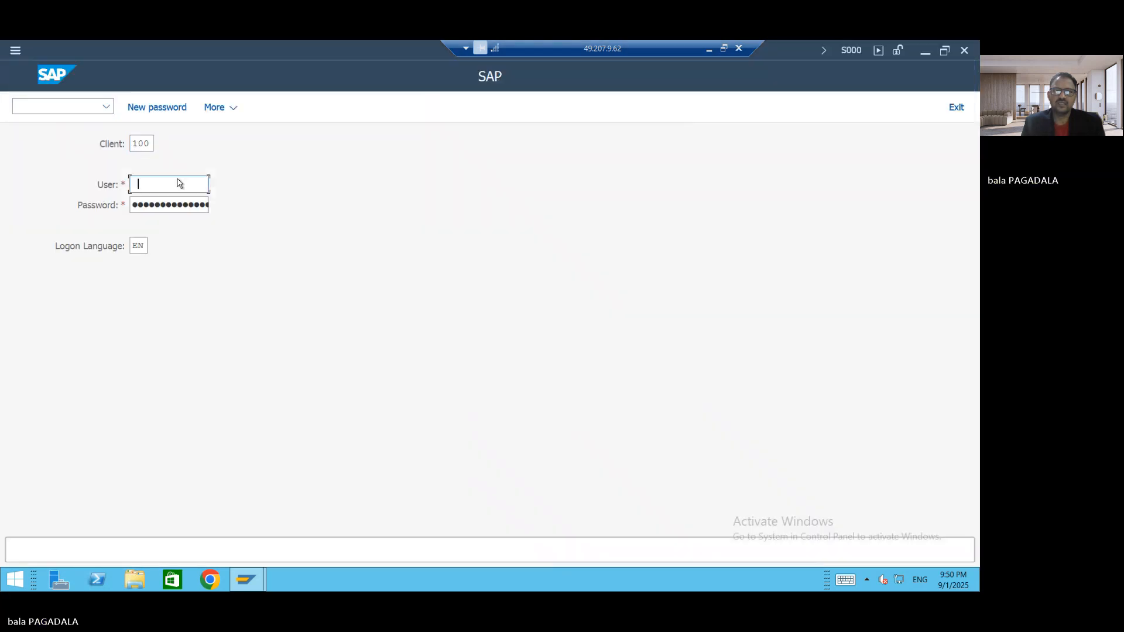
click(179, 184)
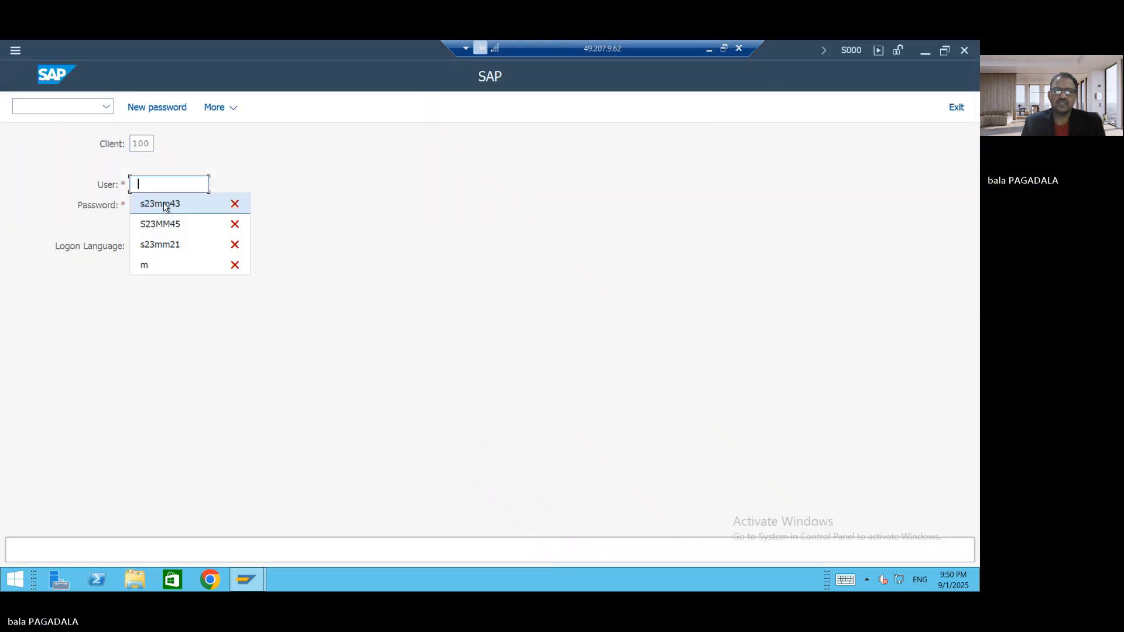
click(165, 202)
click(164, 203)
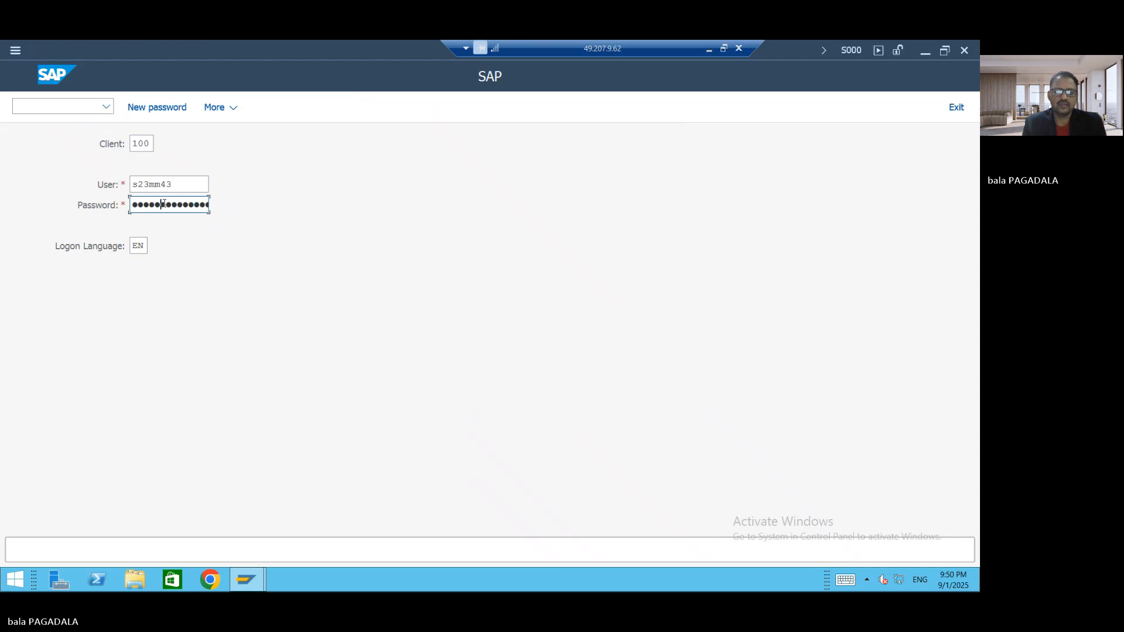
key(Return)
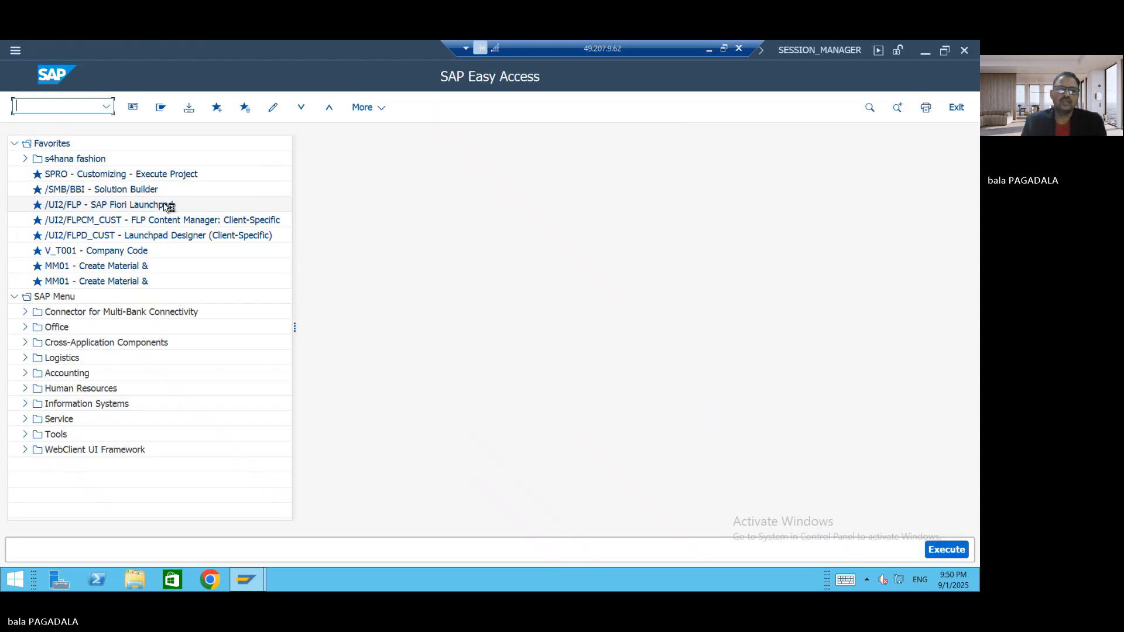
Start transaction SPRO and display the SAP Reference IMG.
text(s)
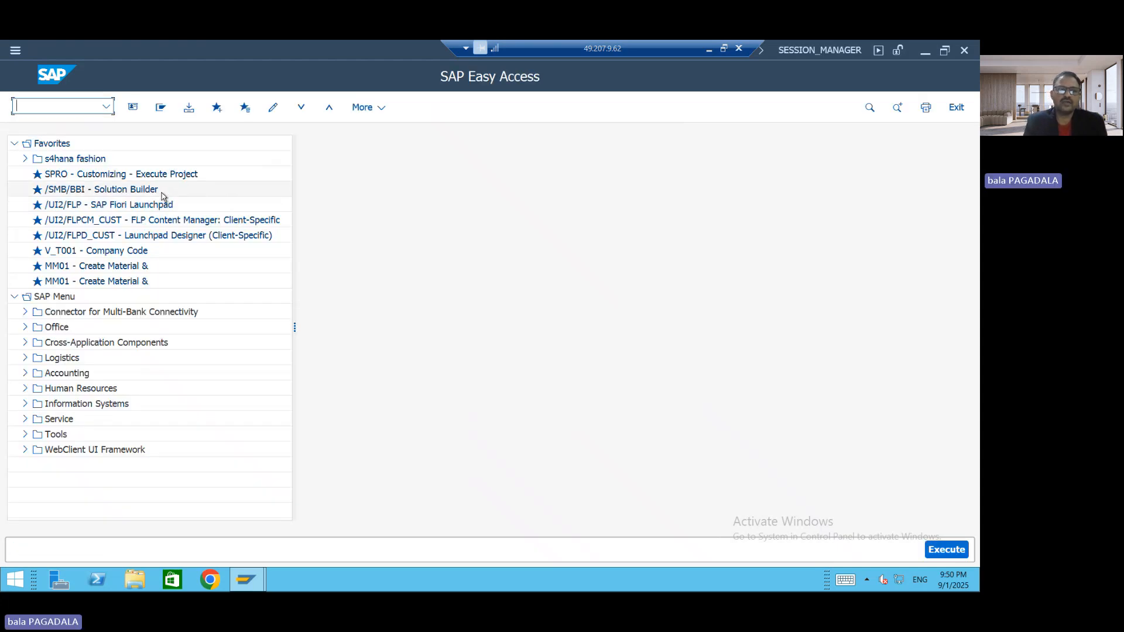
text(SPRO)
key(Return)
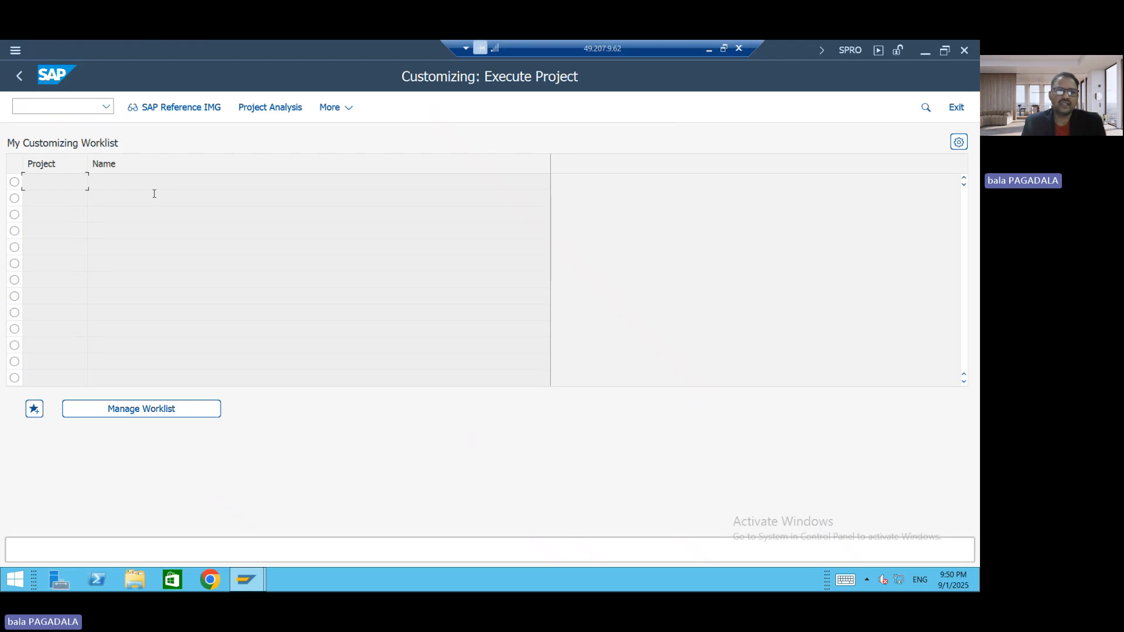
click(180, 117)
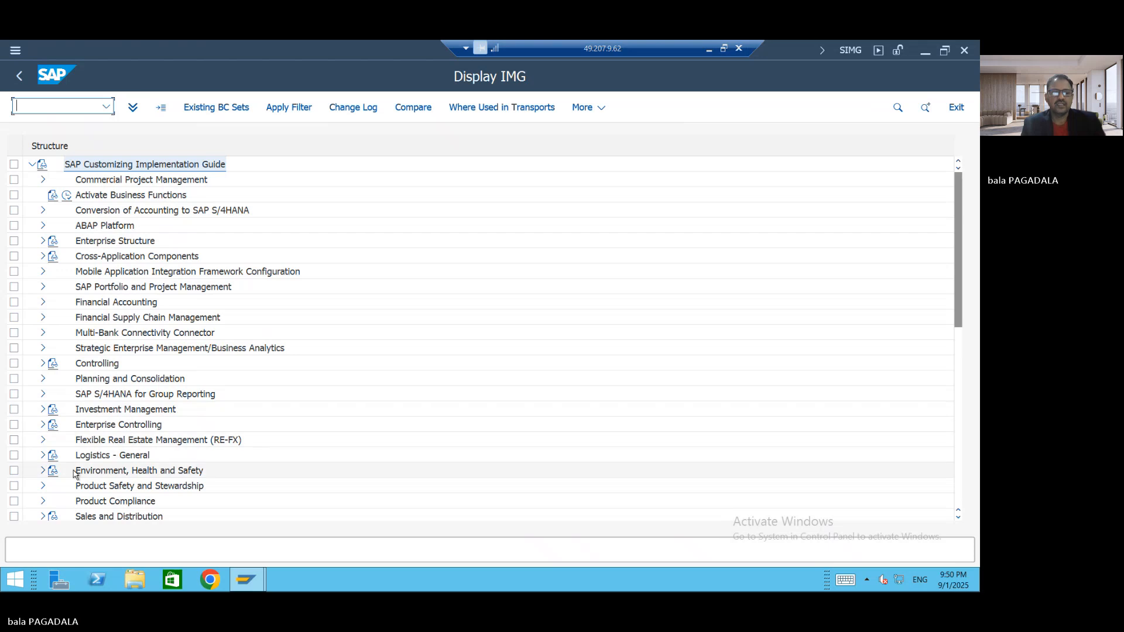
Under Logistics - General, expand Material Master and Basic Settings, and execute Define Attributes of Material Types.
click(108, 456)
scroll(41, 433, down, 1)
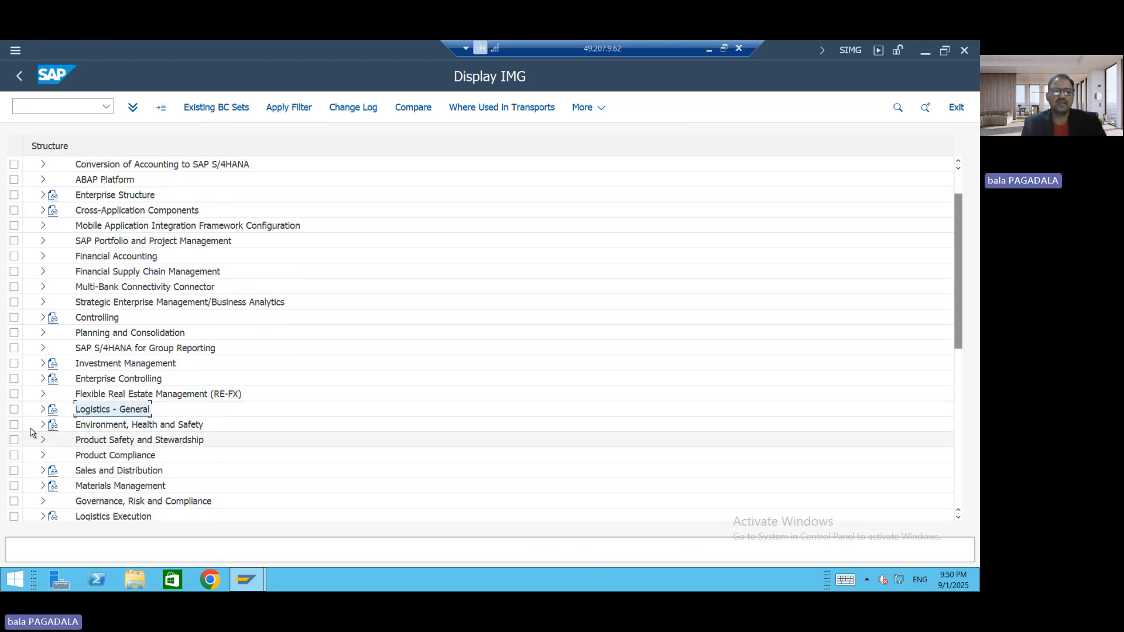
click(43, 410)
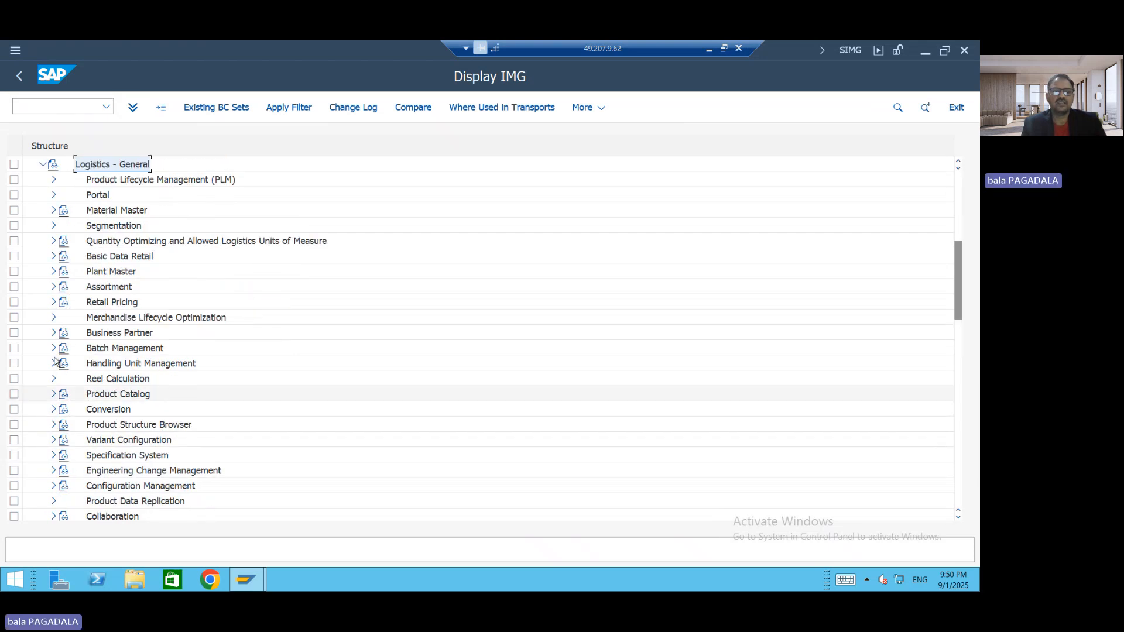
click(53, 211)
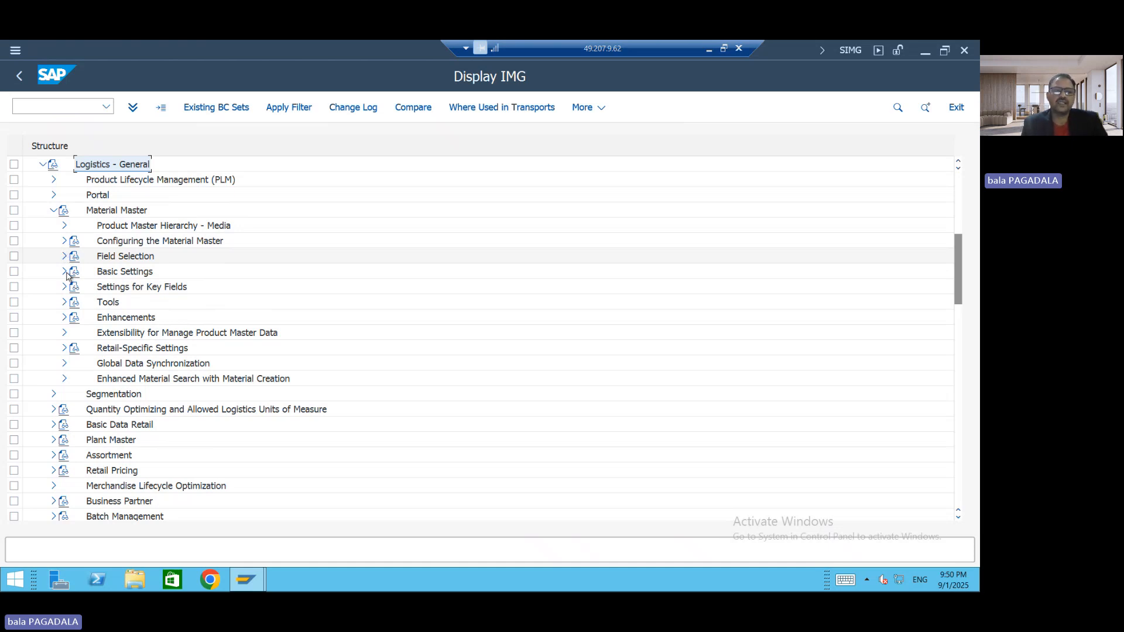
click(65, 273)
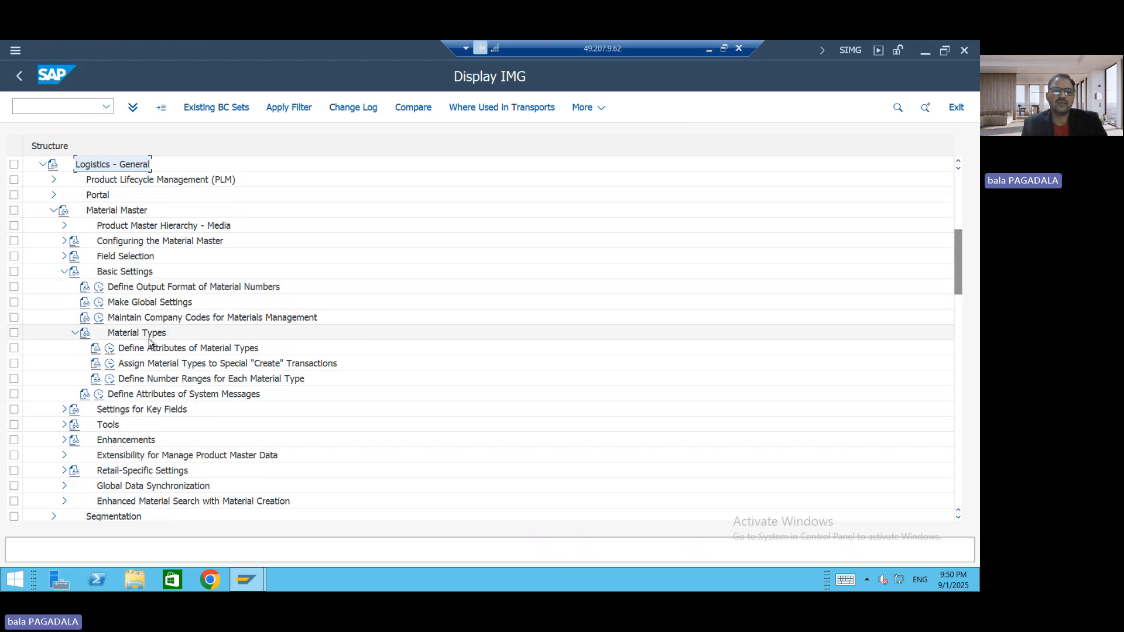
click(117, 333)
click(171, 354)
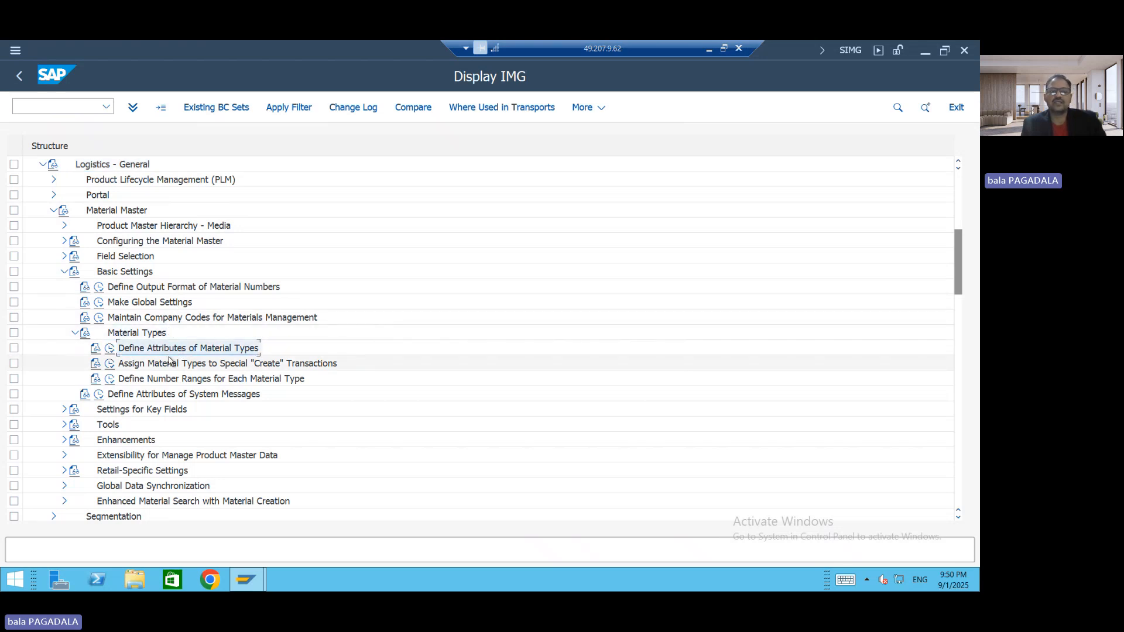
click(108, 350)
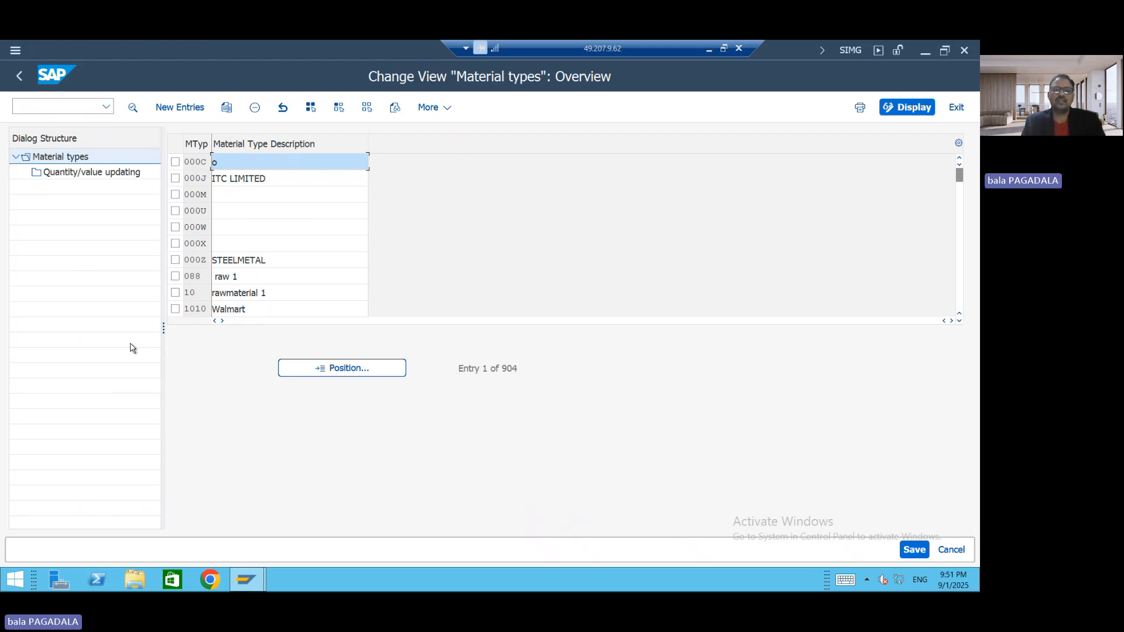
Position the material type list at ROH and highlight that entry's description and code.
click(353, 379)
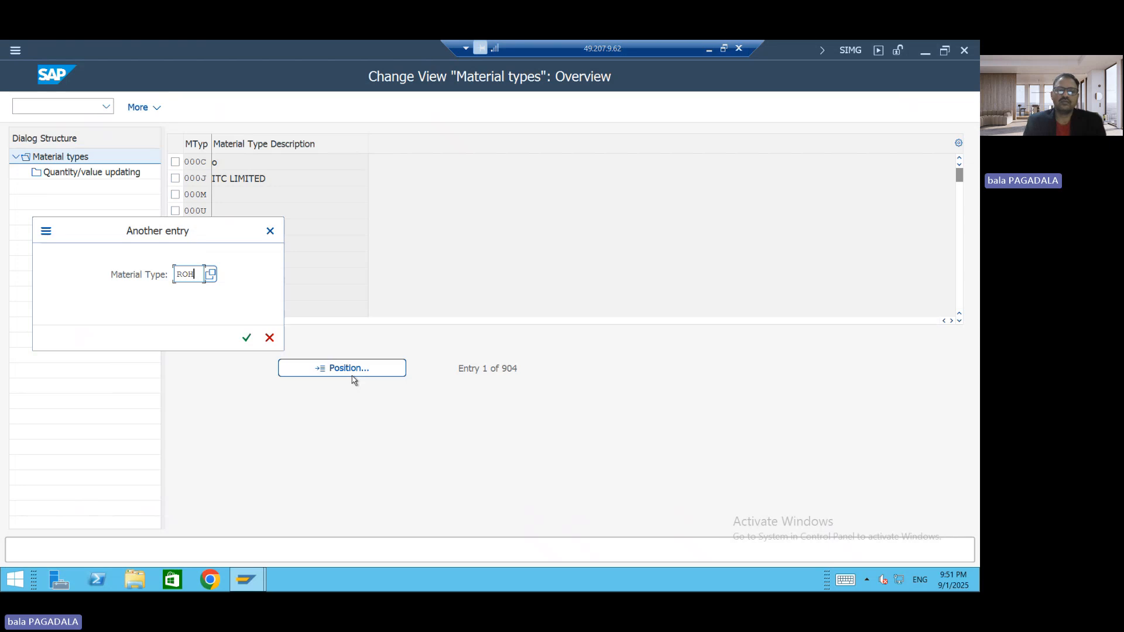
text(ROH)
key(Return)
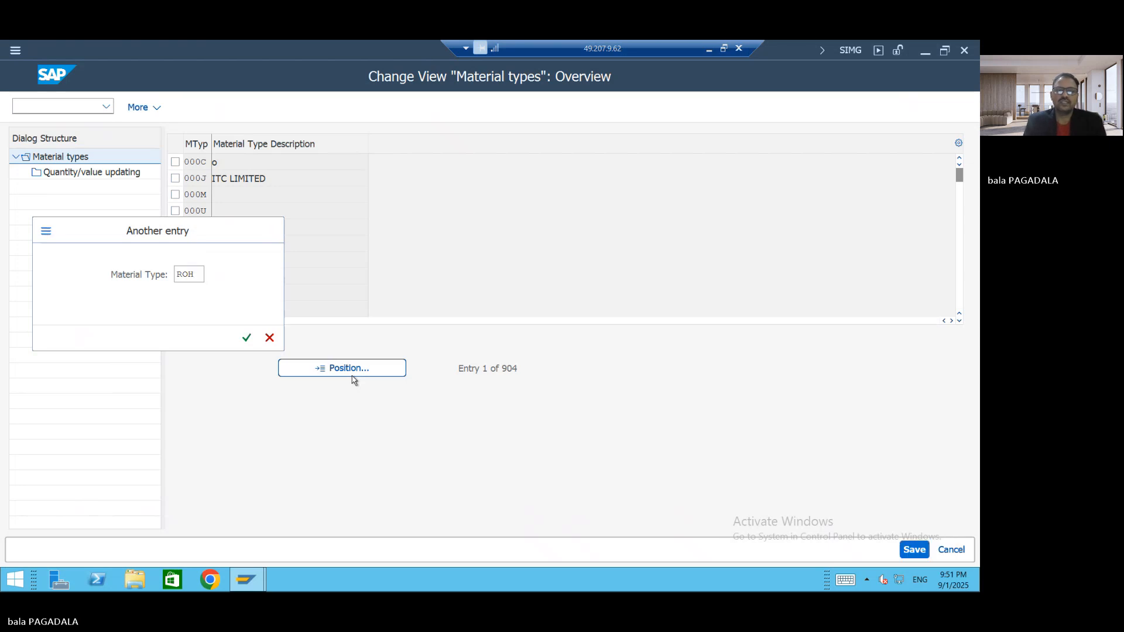
drag(503, 369, 563, 366)
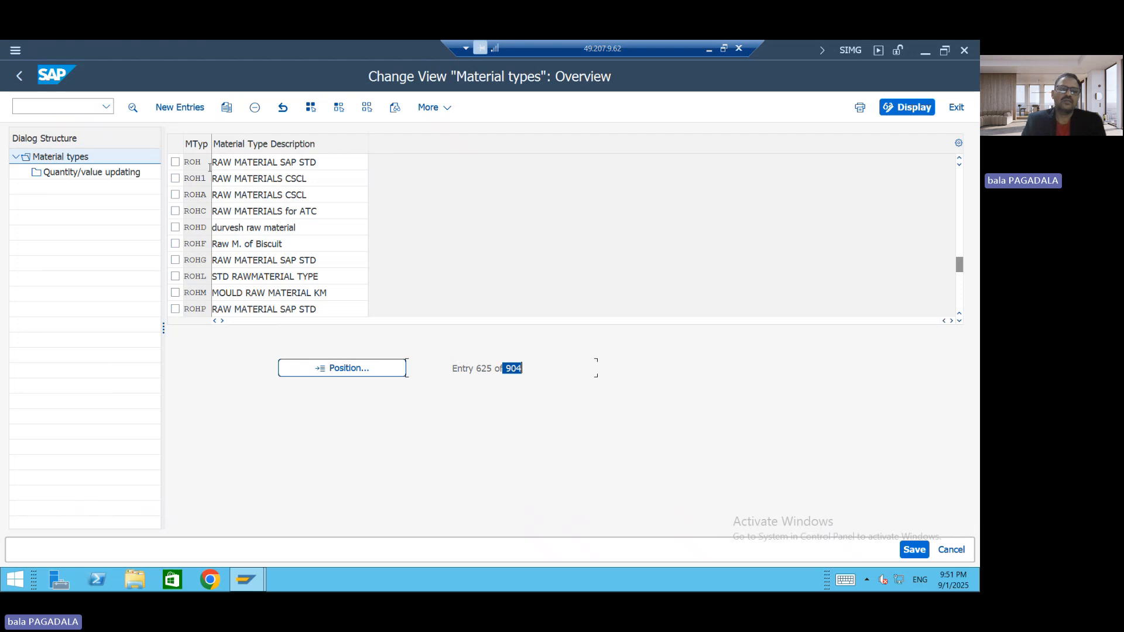
drag(317, 162, 213, 164)
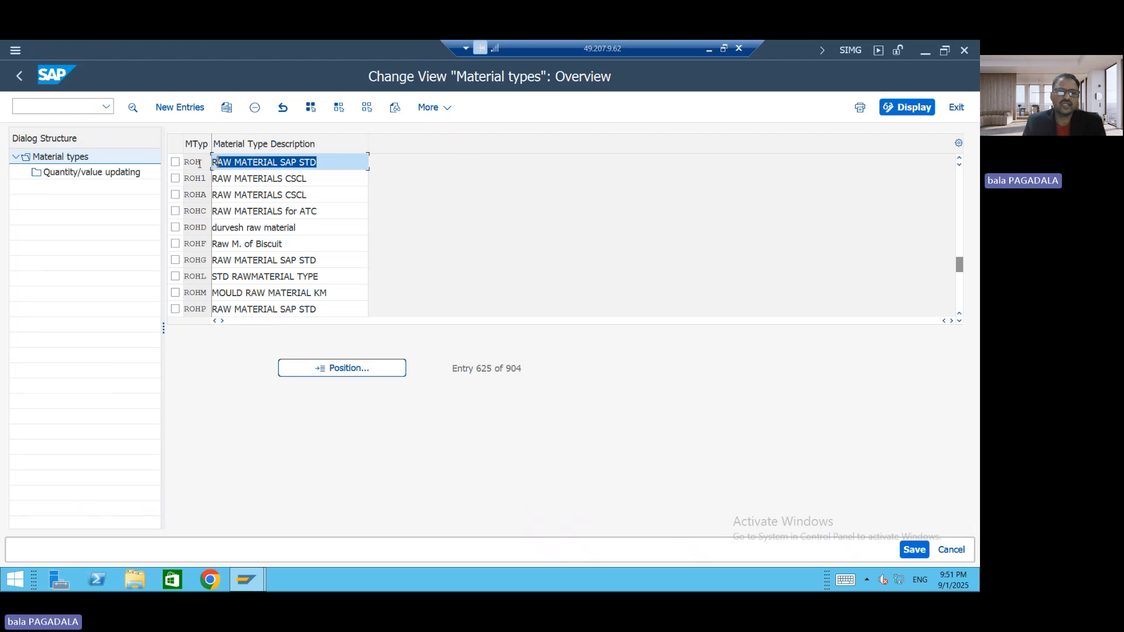
drag(199, 164, 158, 172)
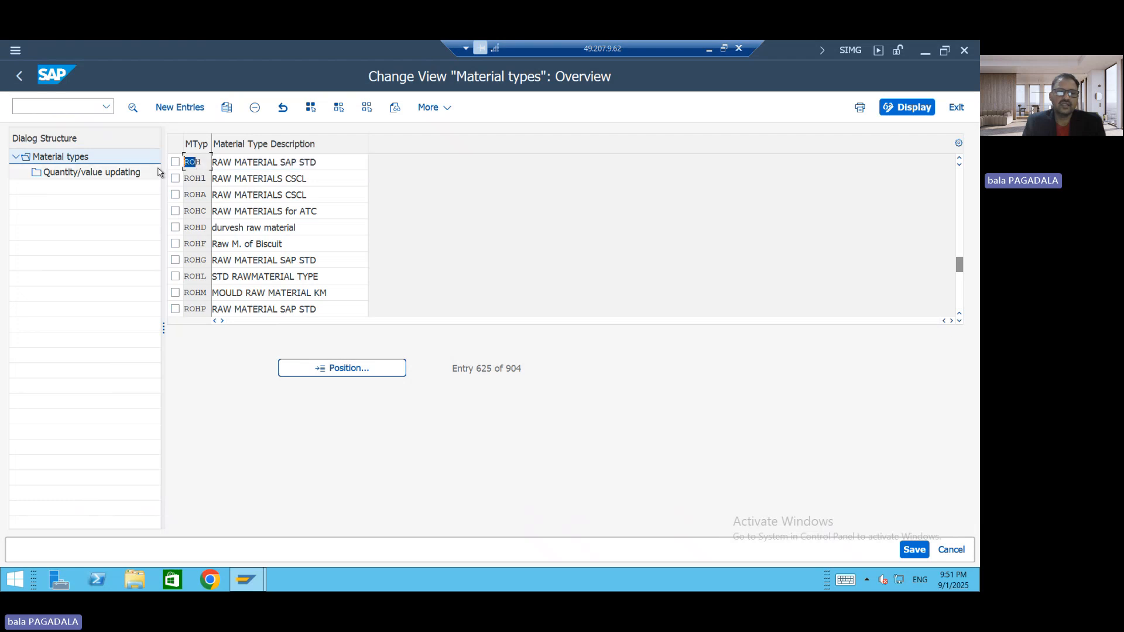
Start MM01 in a new session with /OMM01 and move its window so the ROH entry stays visible beside it.
click(50, 109)
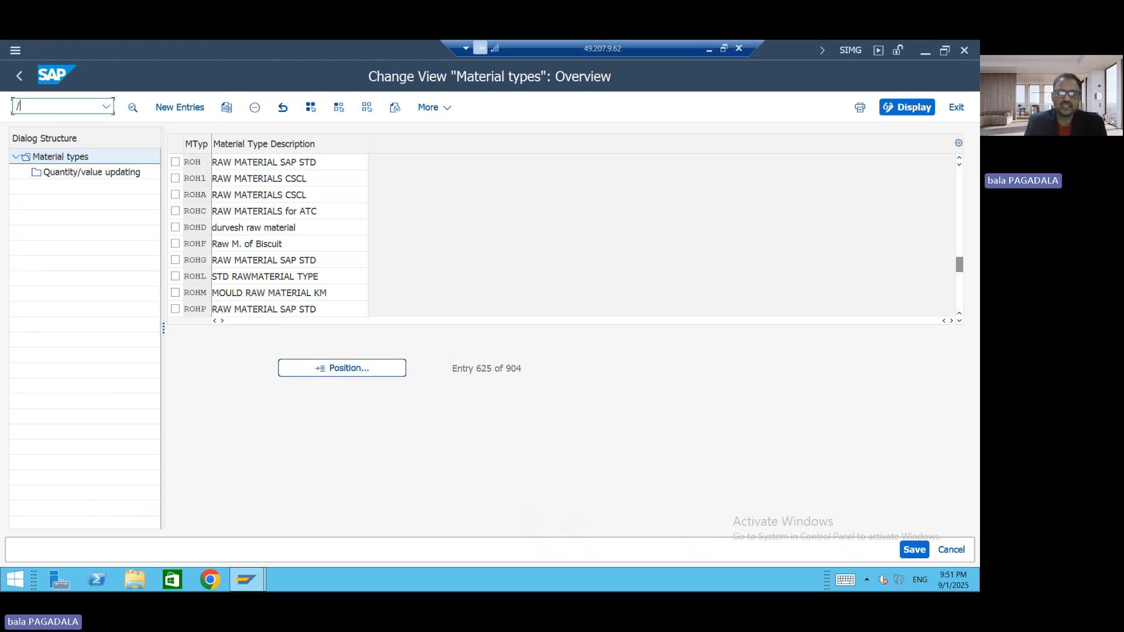
text(/OMM01)
key(Return)
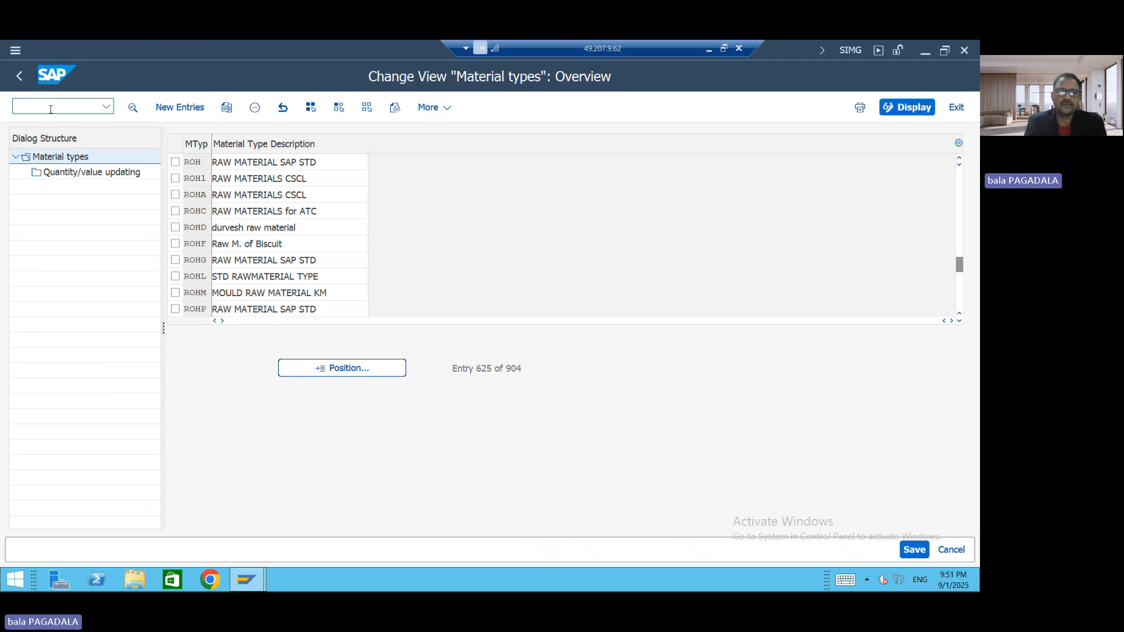
drag(263, 57, 608, 138)
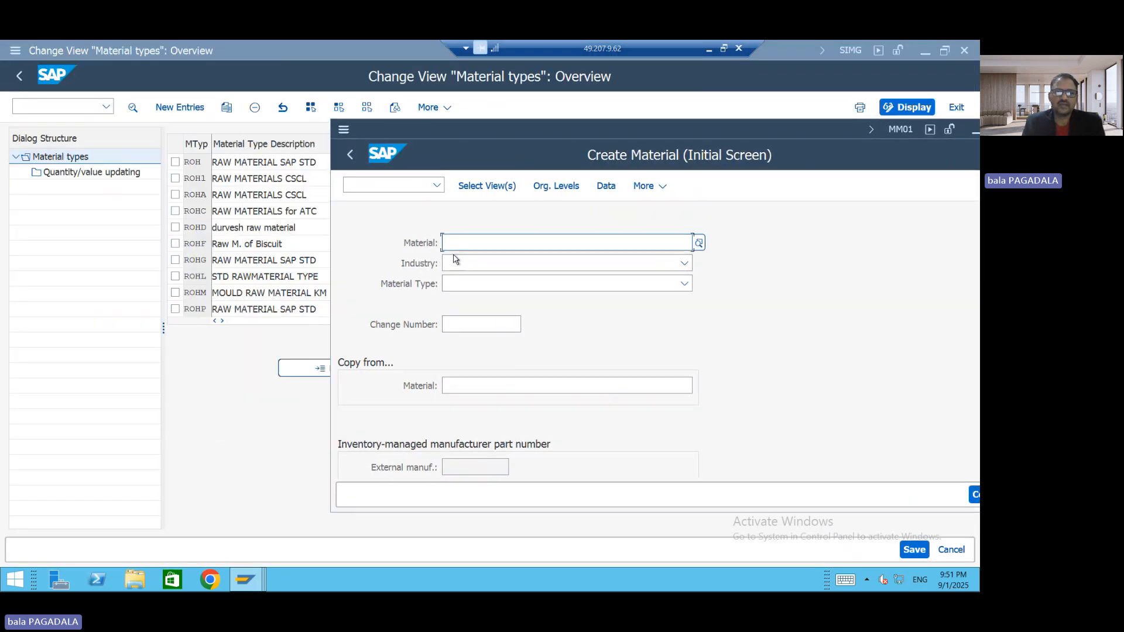
Choose ROH as the material type on the Create Material initial screen.
click(473, 285)
text(ro)
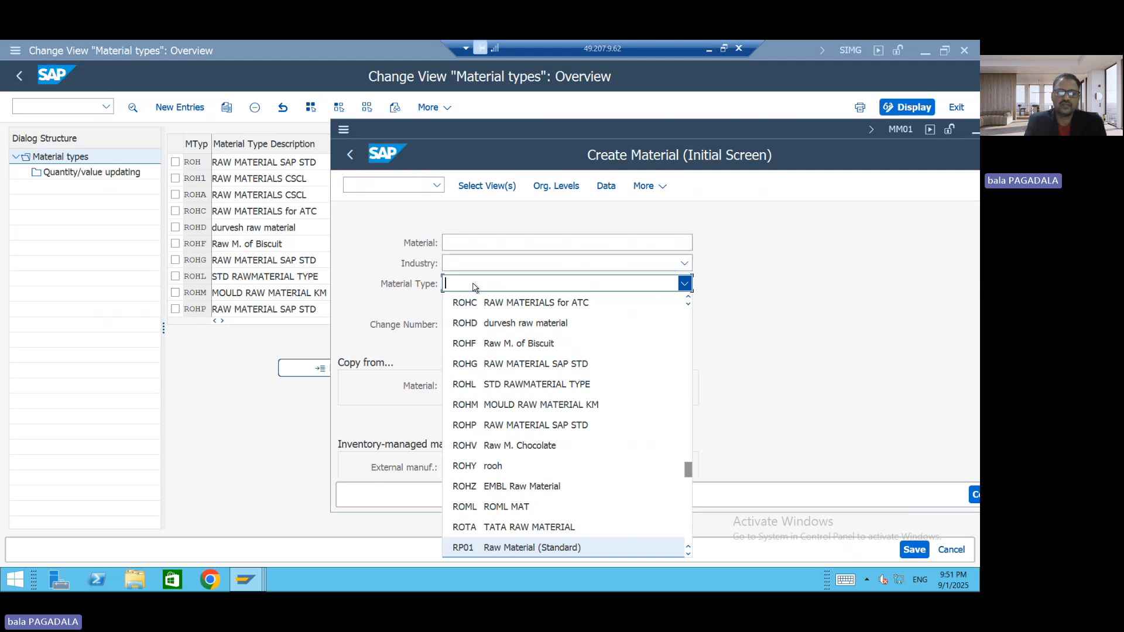
text(roh)
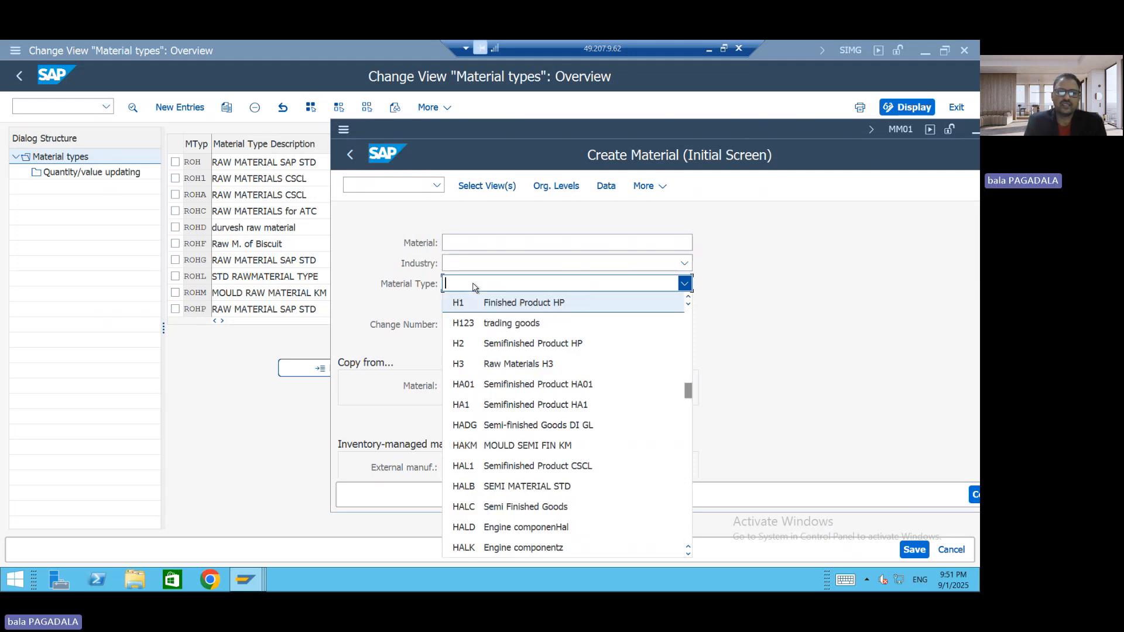
text(roh)
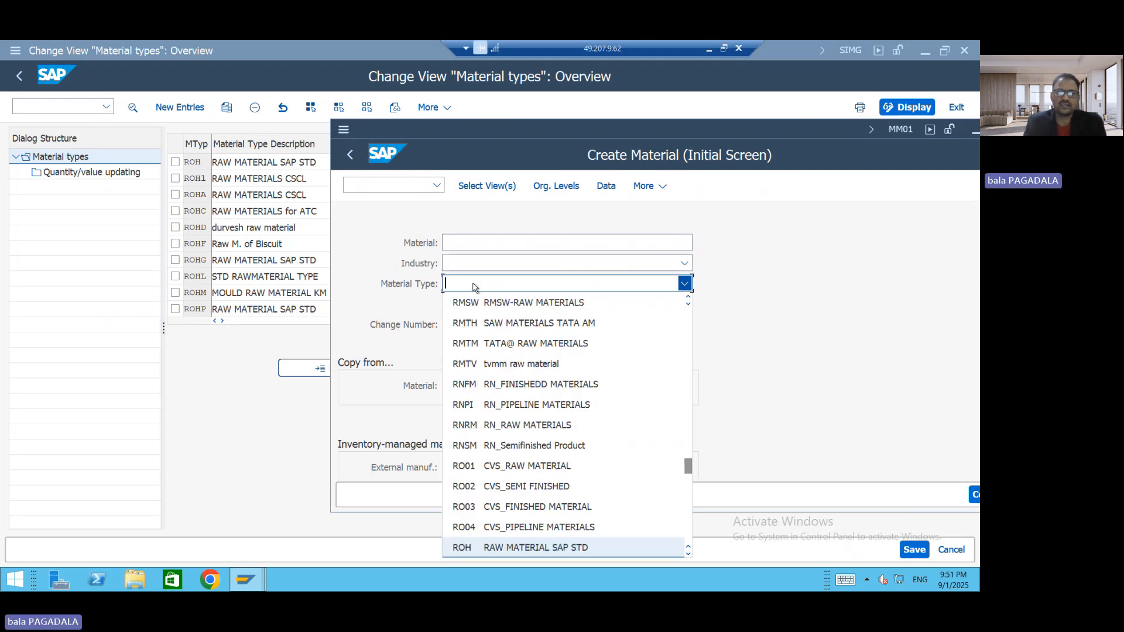
click(475, 548)
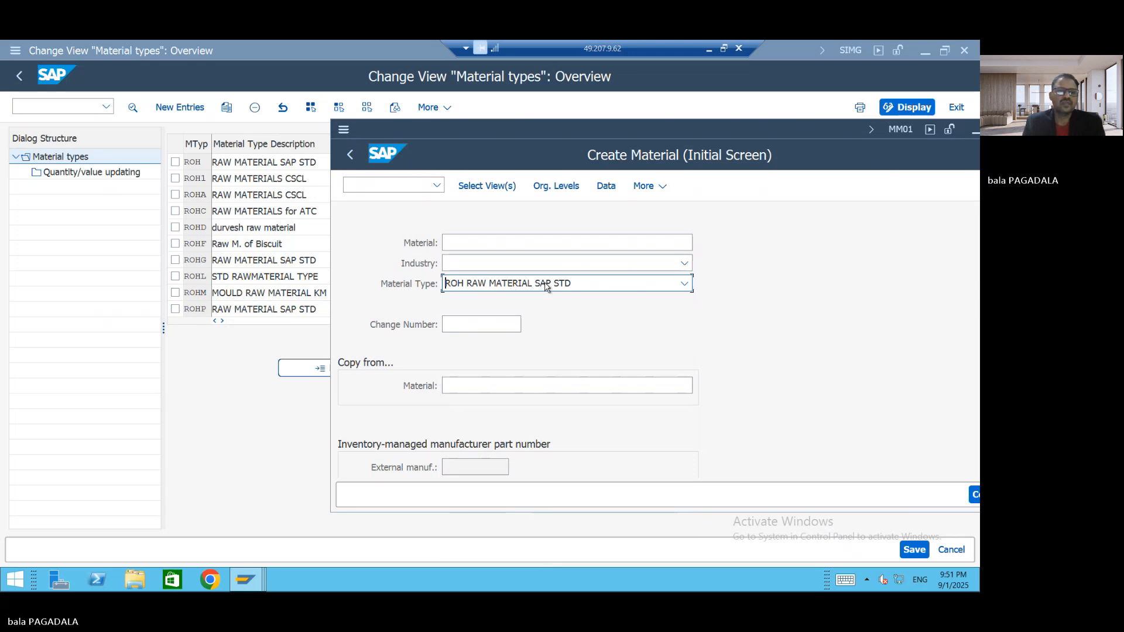
Replace the ROH material type's description with a person's name followed by "RAW MAT" and save it to the proposed customizing request.
click(253, 161)
drag(340, 162, 212, 163)
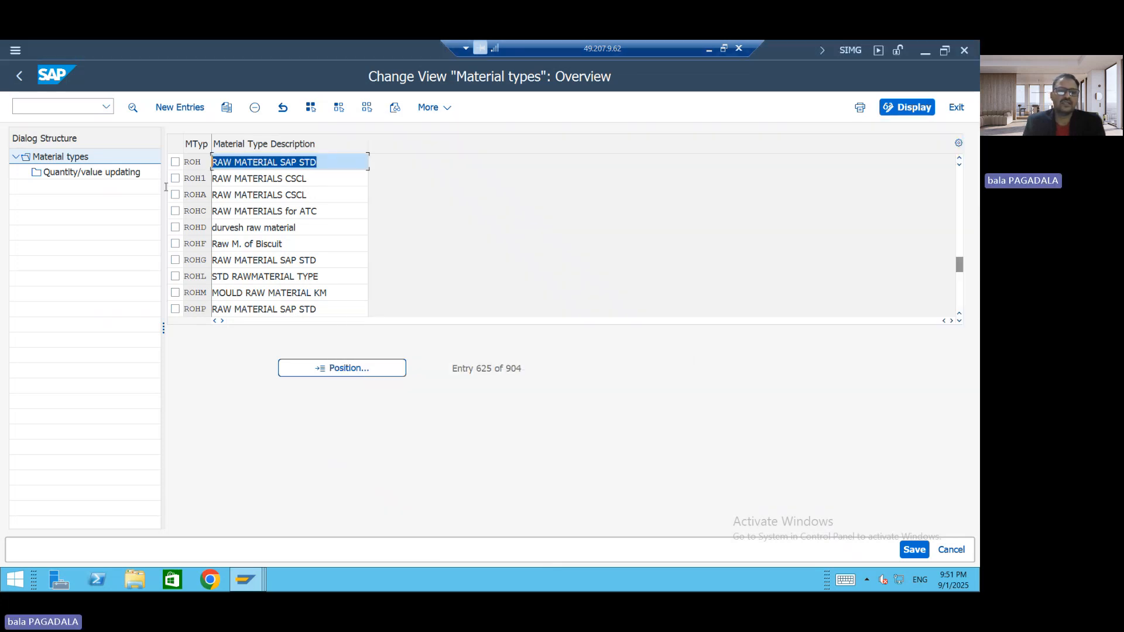
text(GANGADHAR )
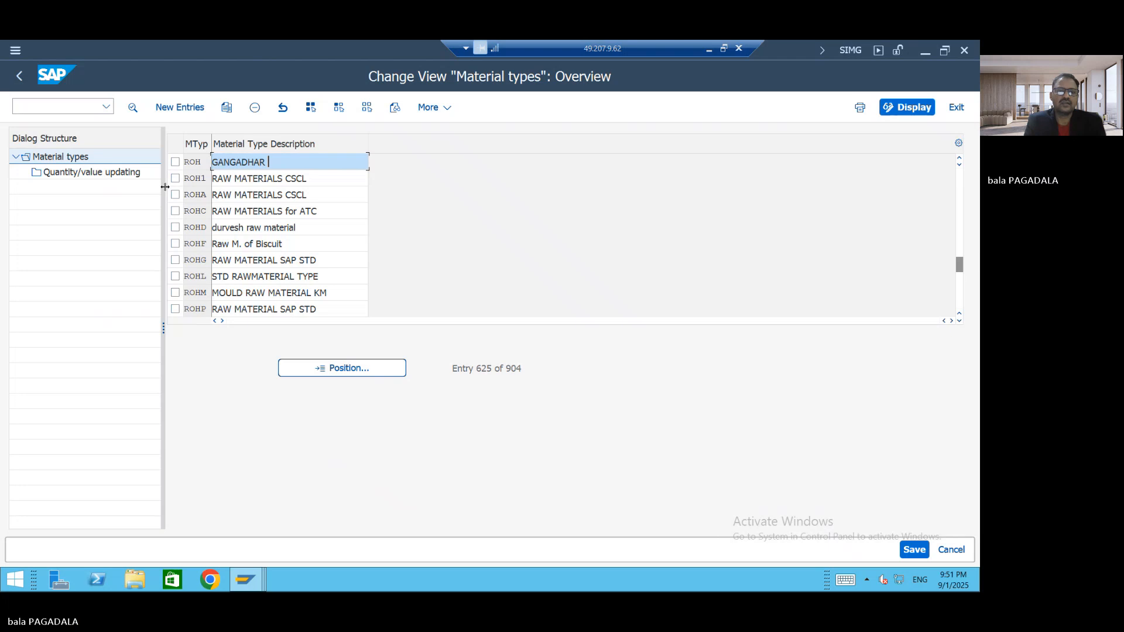
text(RAW MAT)
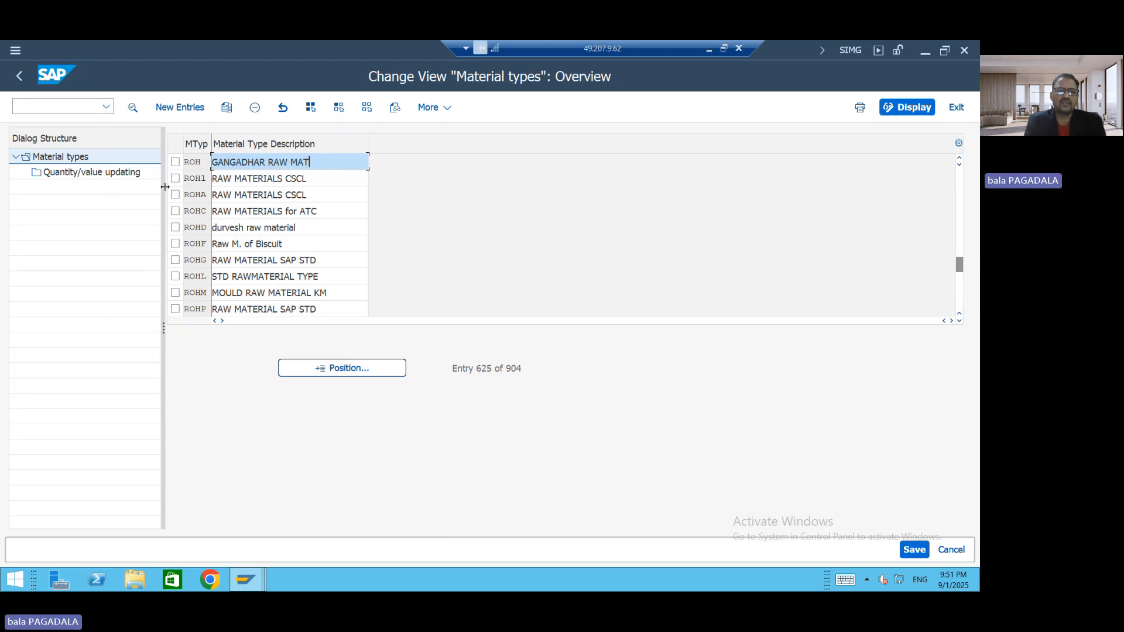
key(ctrl+s)
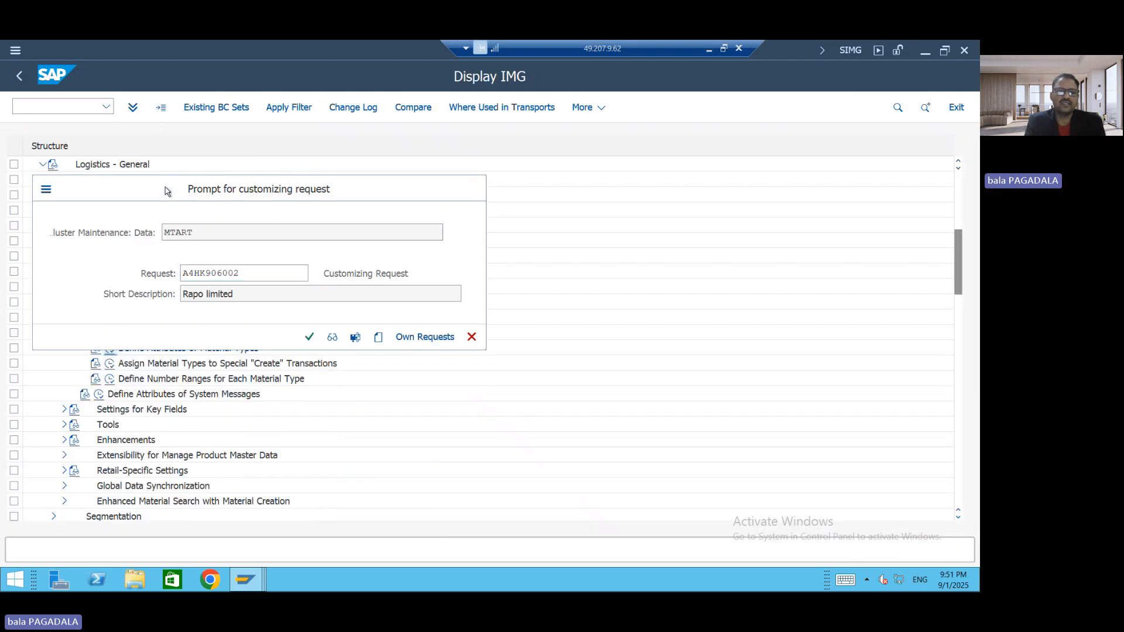
key(Return)
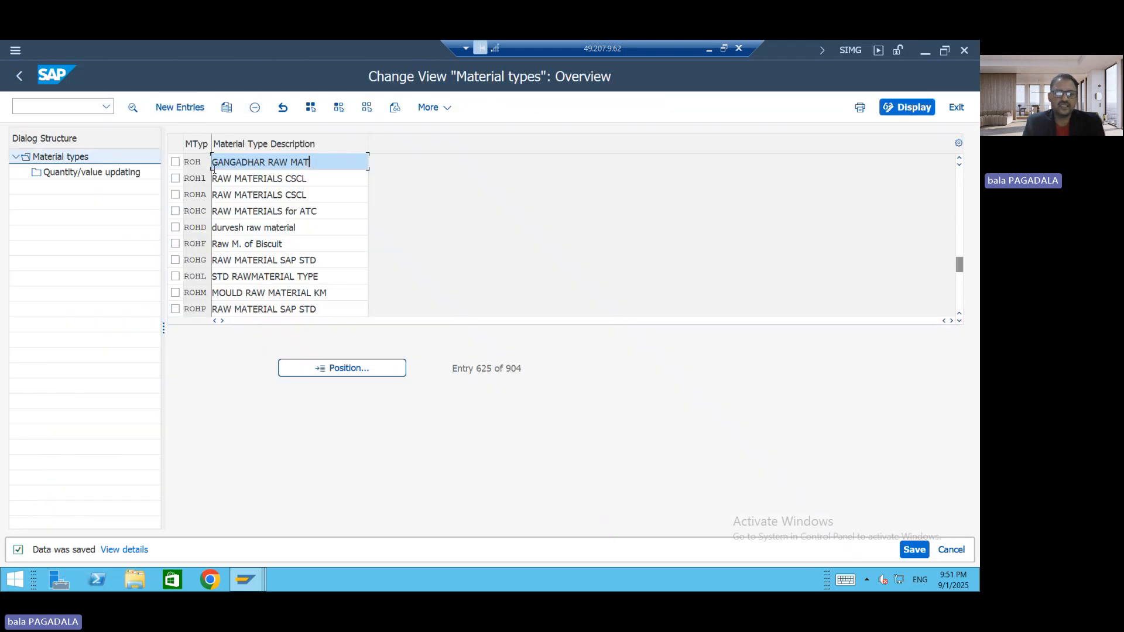
Restart MM01 in the other session and choose ROH as the material type to check its changed description.
key(alt+Tab)
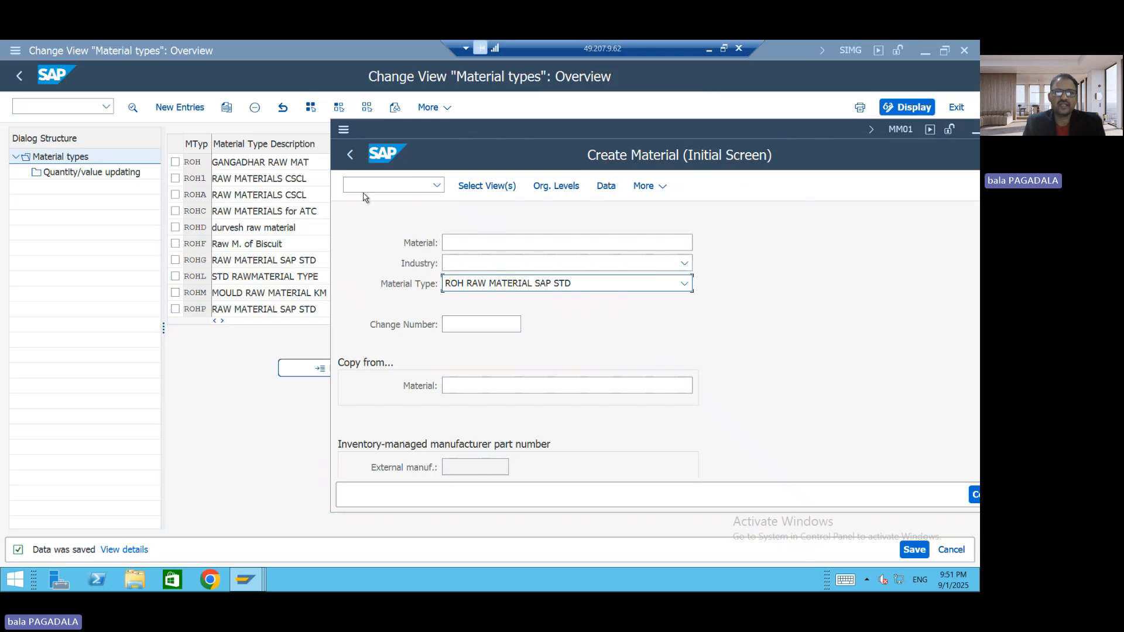
click(350, 155)
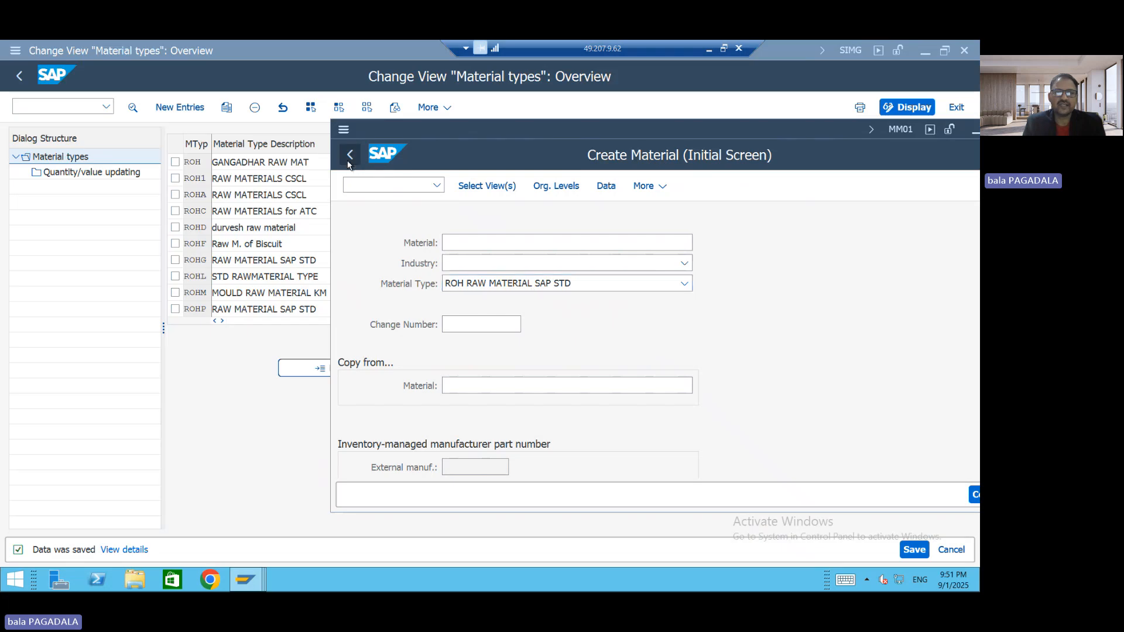
text(mm01)
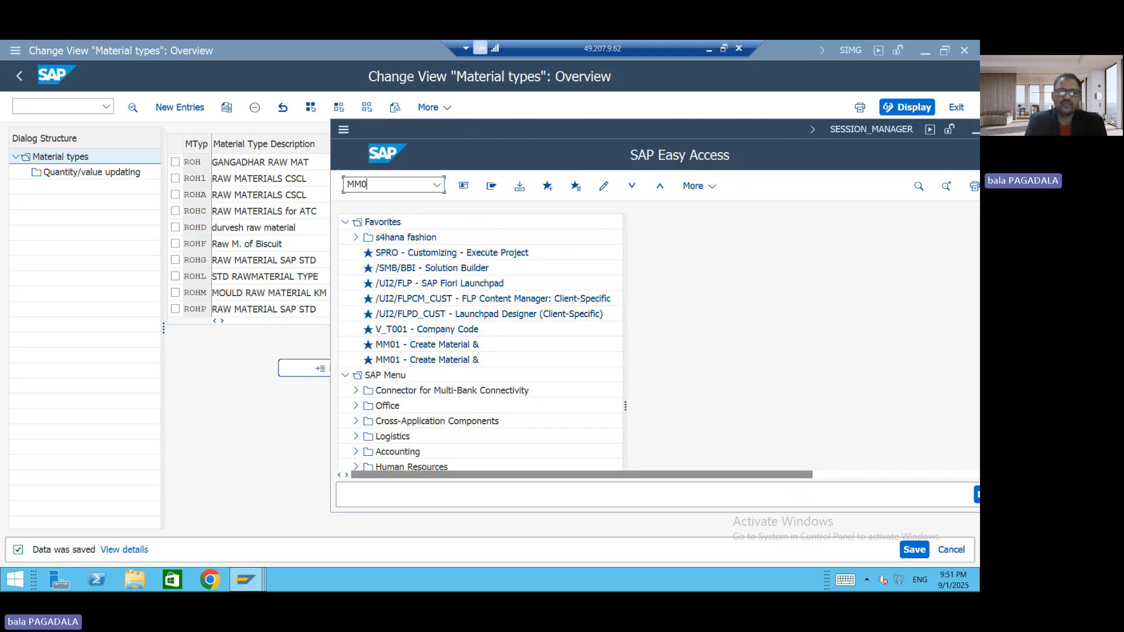
key(Return)
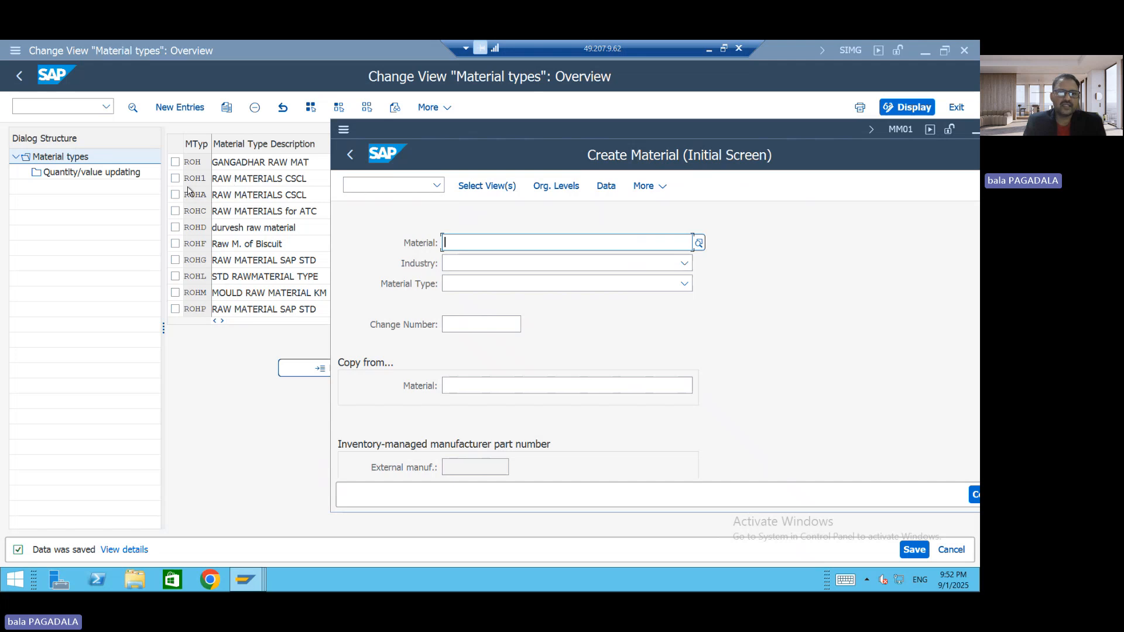
click(469, 285)
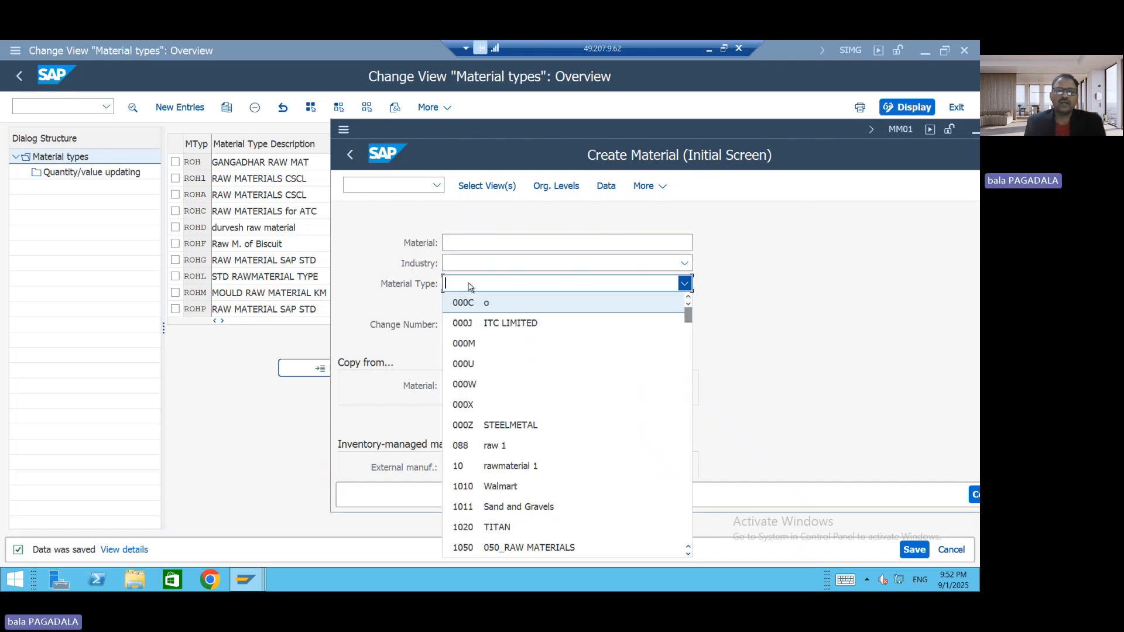
text(re)
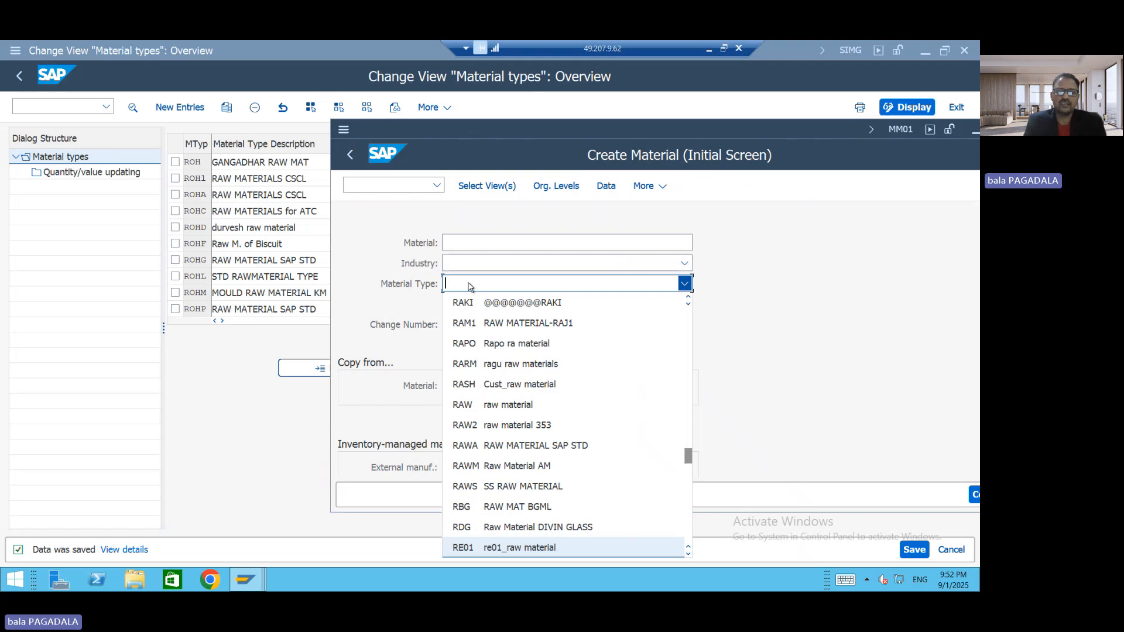
key(Page_Down)
key(Page_Down)
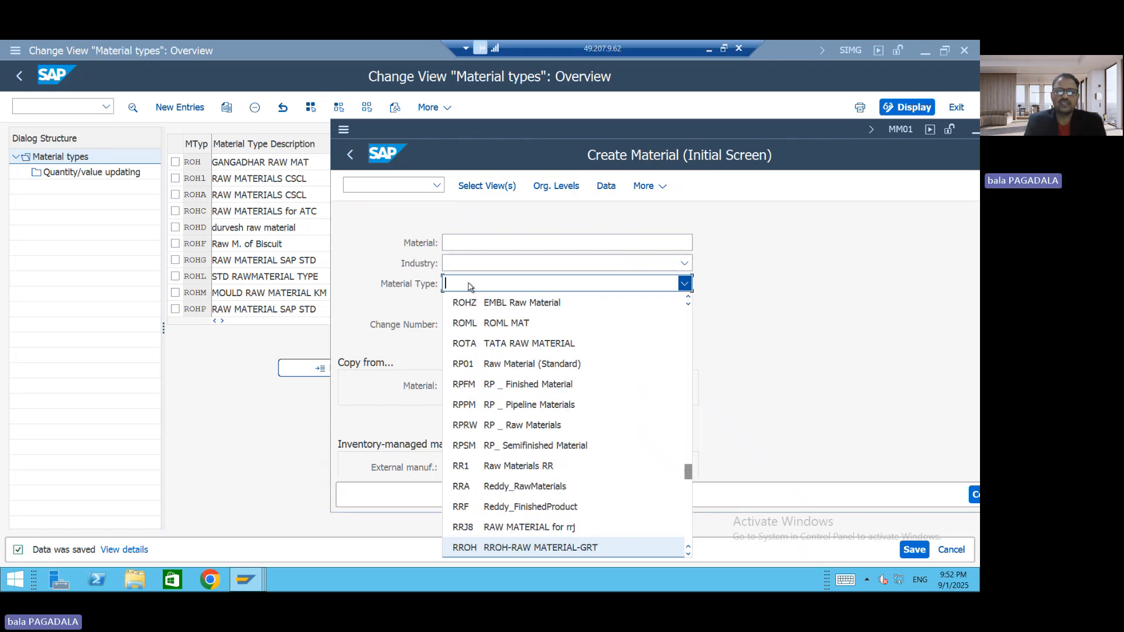
text(roh)
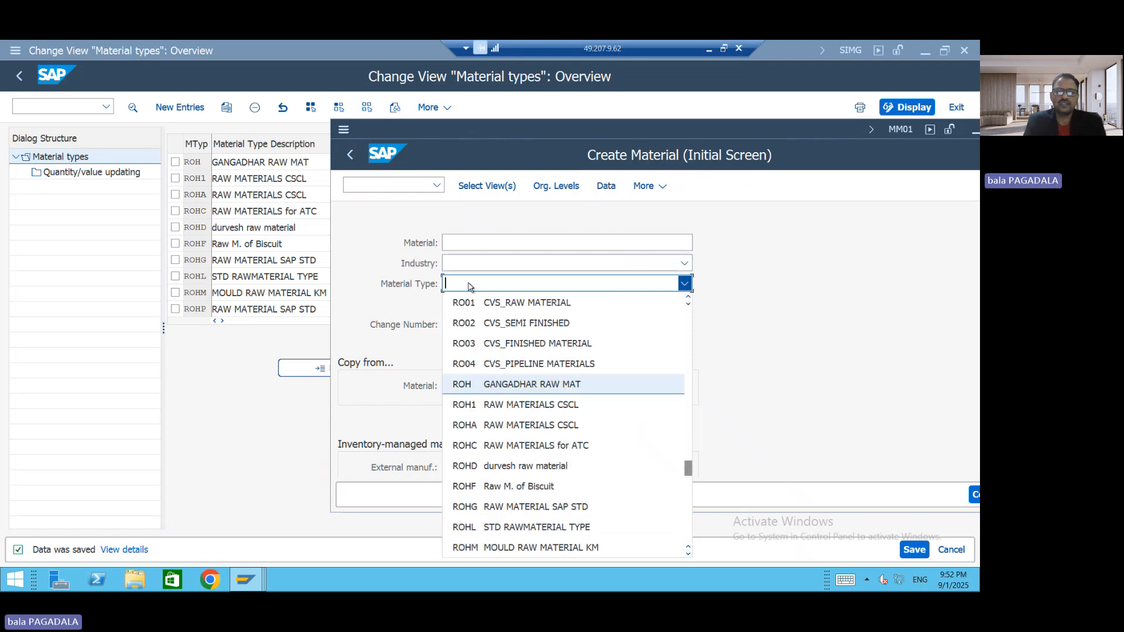
click(551, 392)
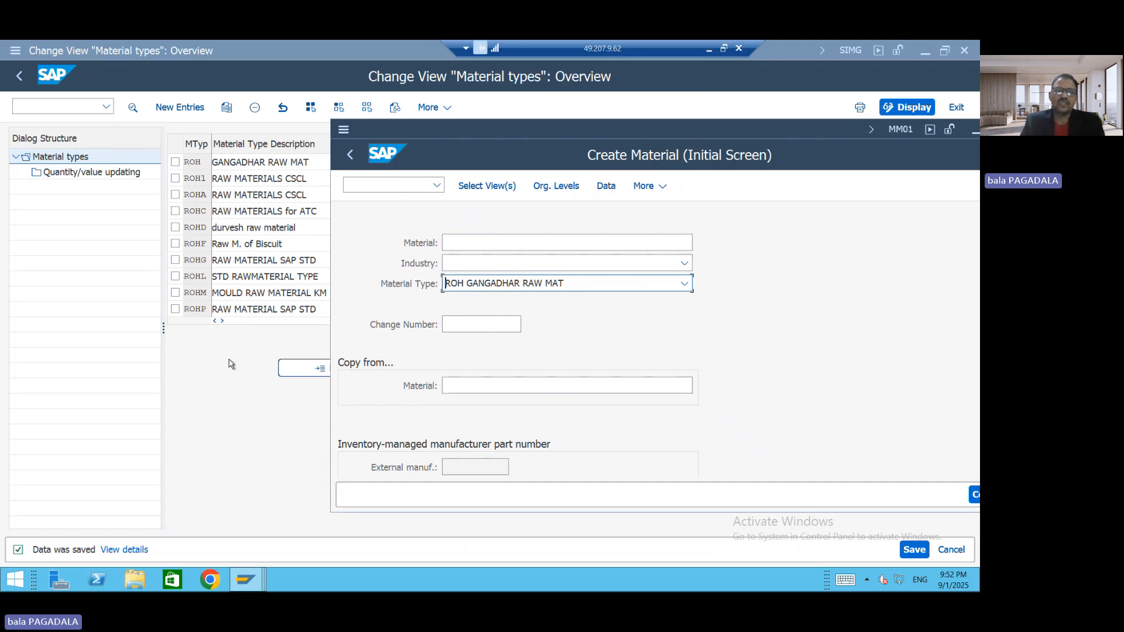
Copy the ROH material type in customizing, entering ZROH as the target key and appending "-NEW" to the description.
click(226, 335)
click(175, 162)
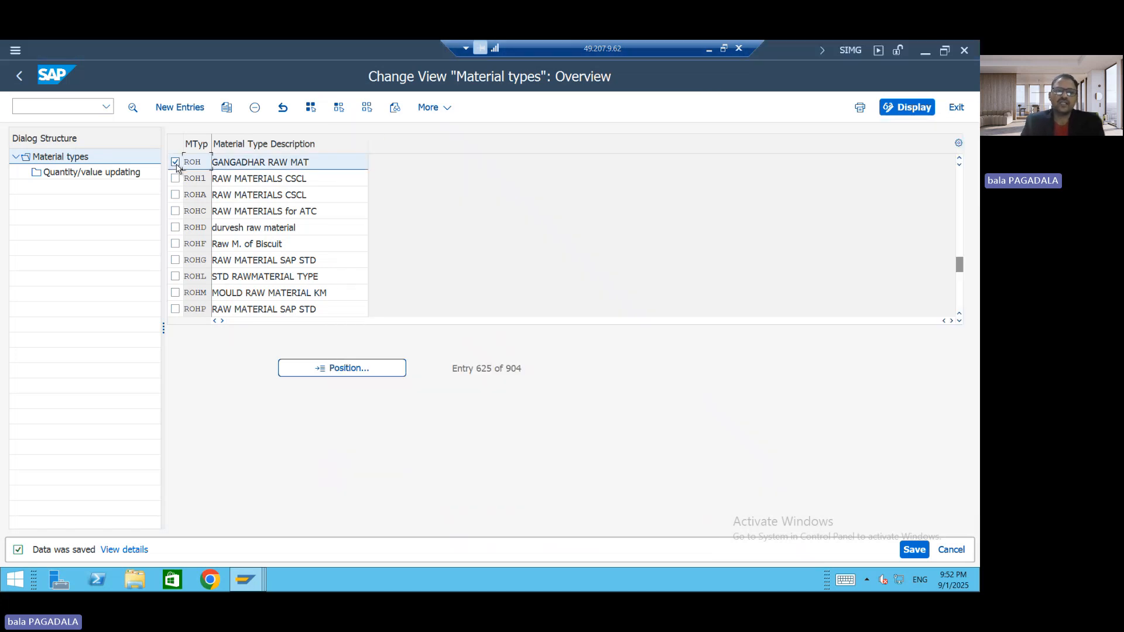
click(229, 110)
text(ZR)
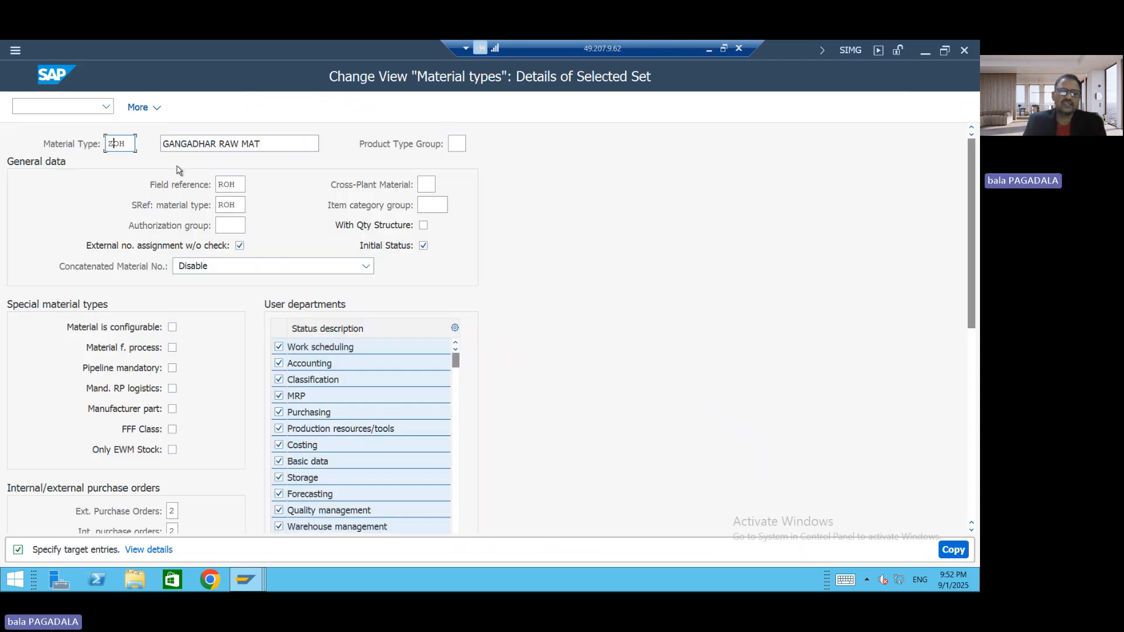
text(OH)
key(Tab)
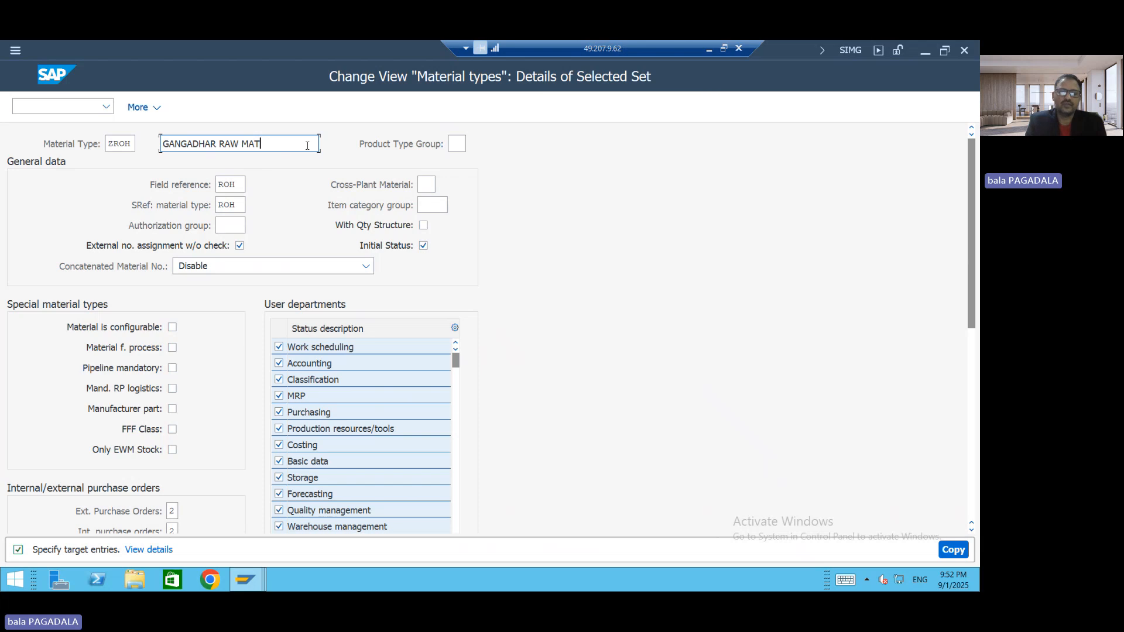
text(-NEW)
key(Return)
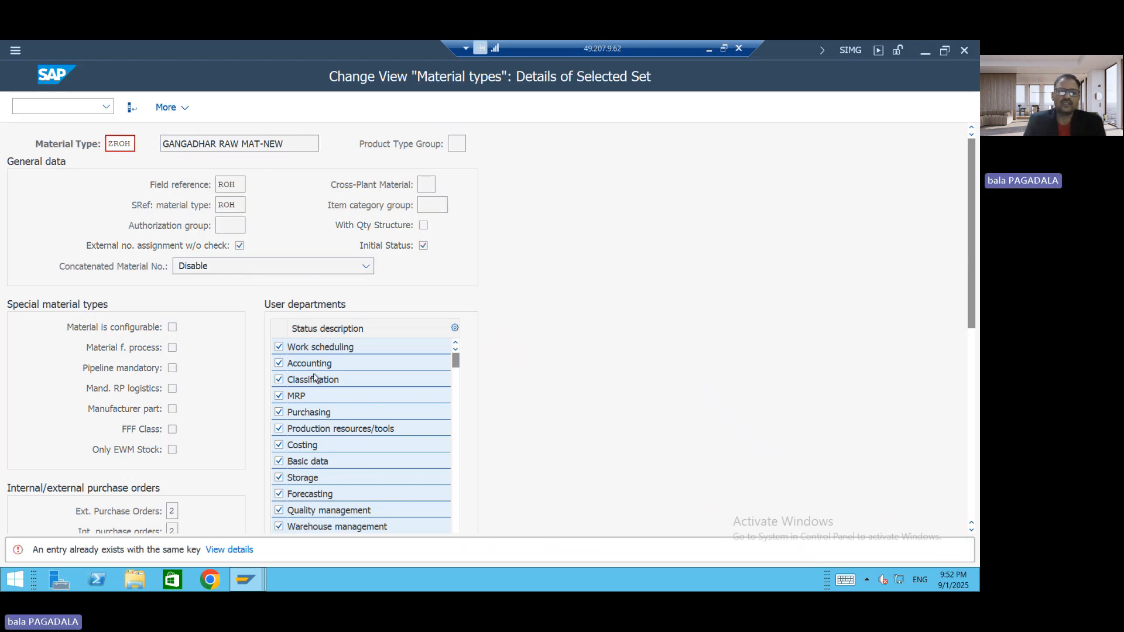
Change the copy's material type key to ZRH1, copy it with its dependent entries and save it.
click(127, 140)
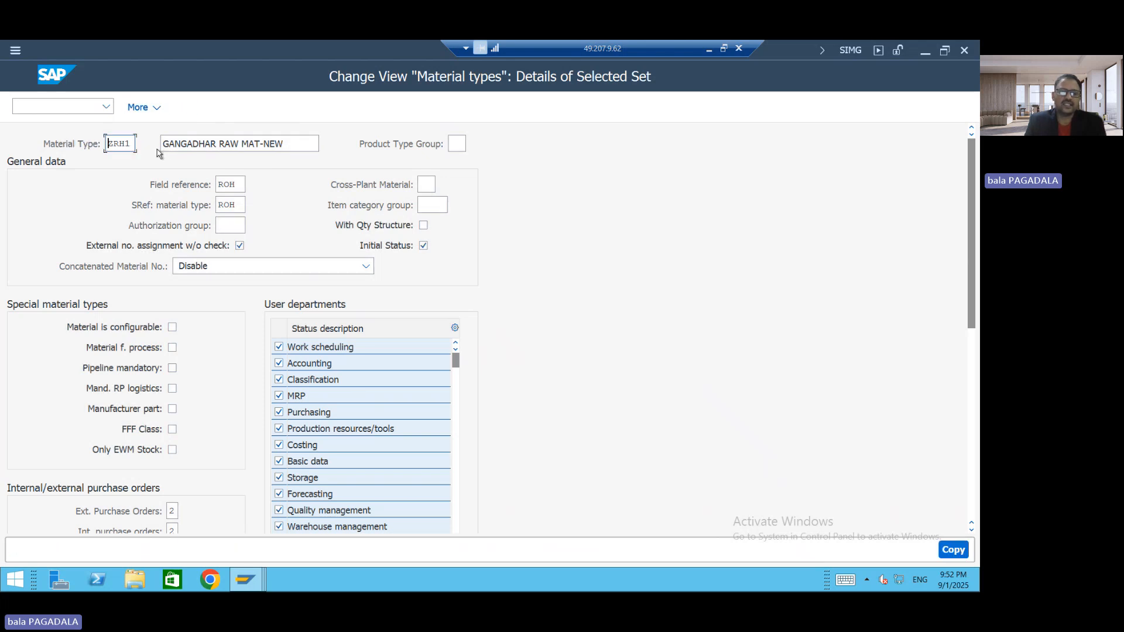
key(Return)
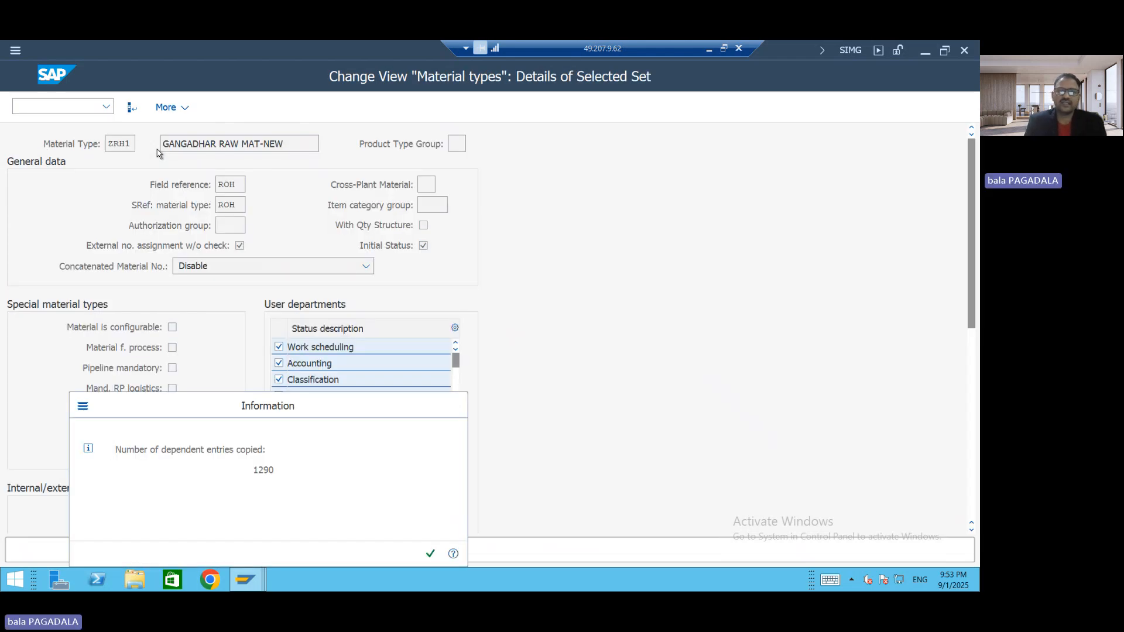
key(Return)
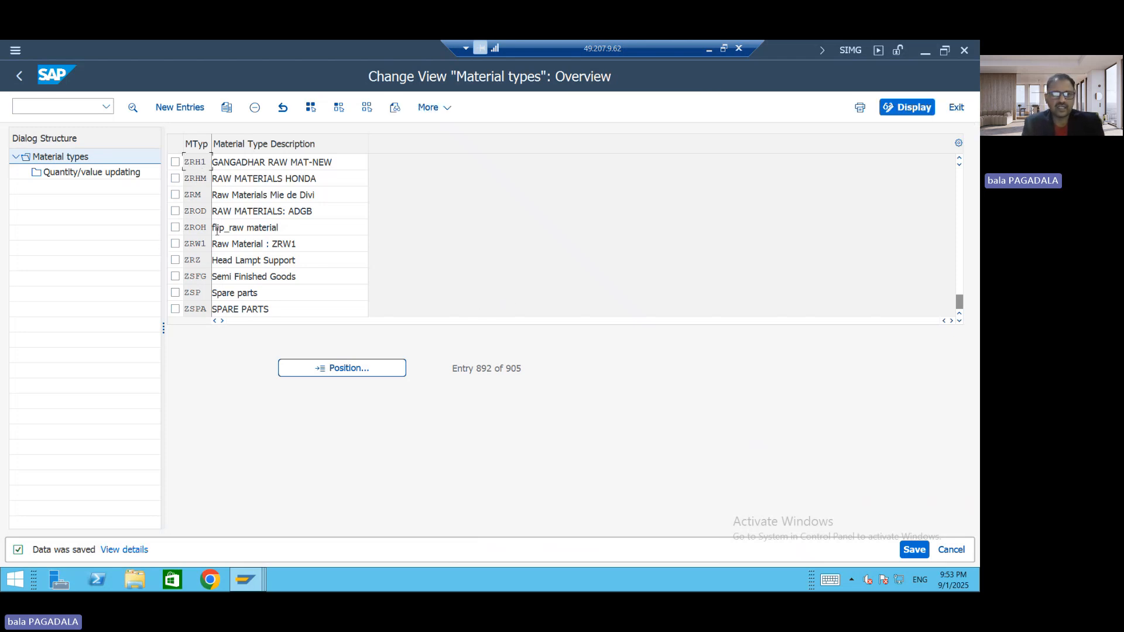
Restart MM01 in the other session and choose industry 2 TATA MOTORS AUTOMOBILE for the new material.
key(alt+Tab)
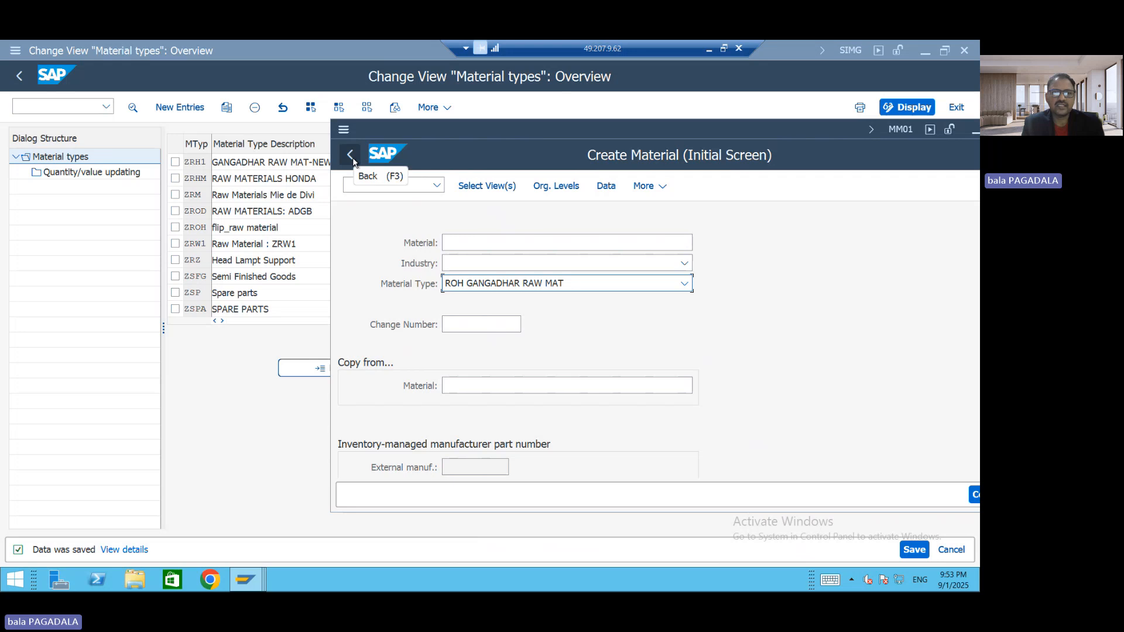
click(352, 158)
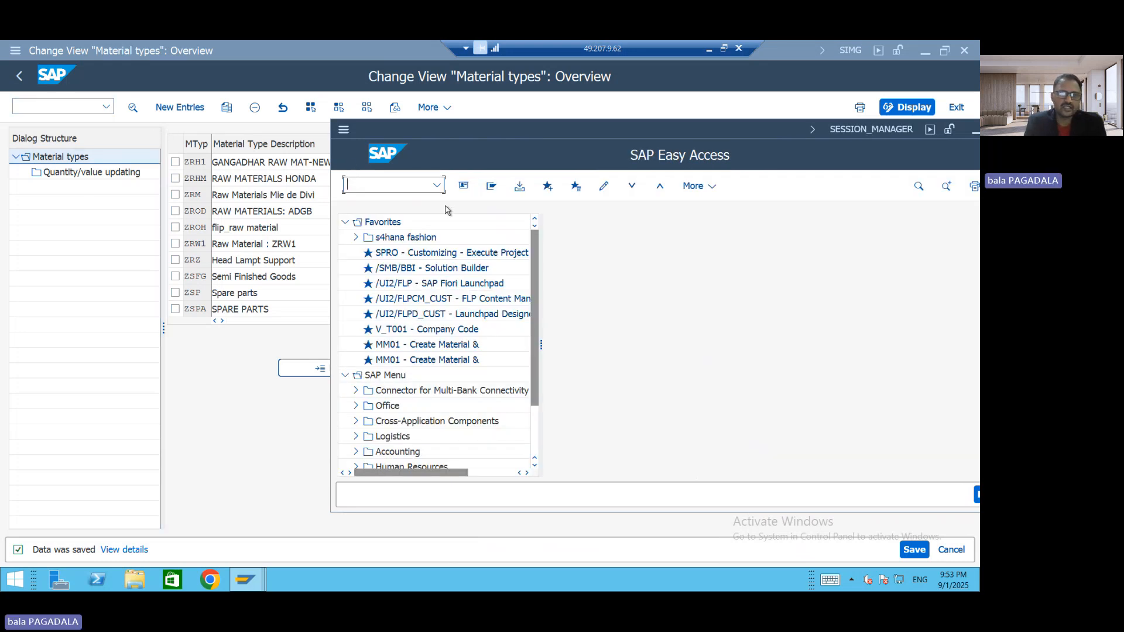
text(MM01)
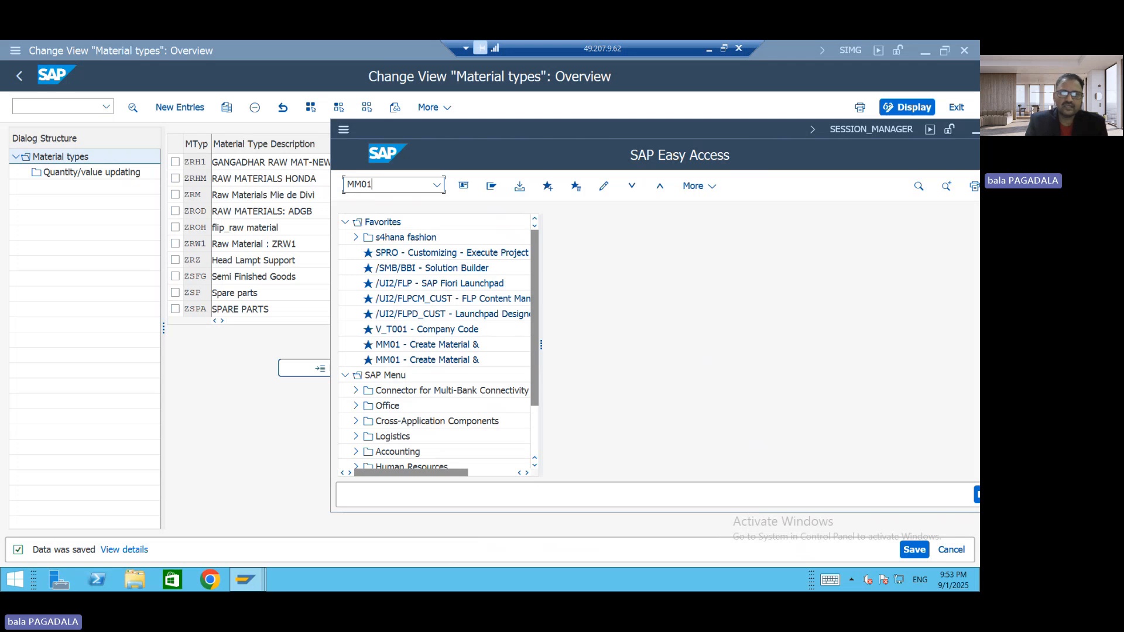
key(Return)
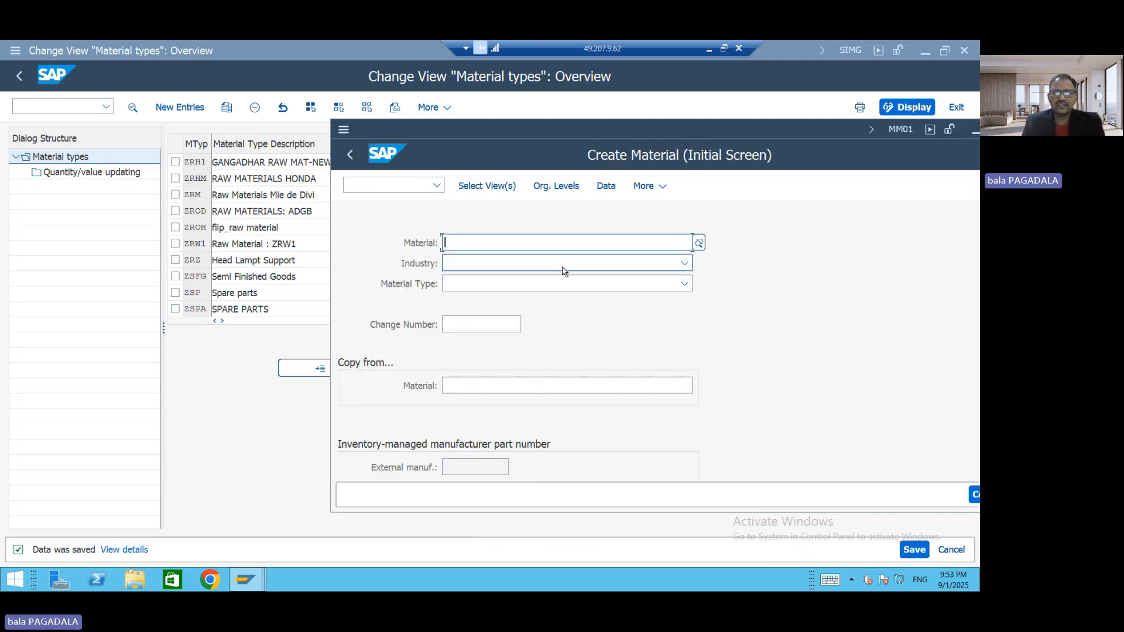
click(468, 264)
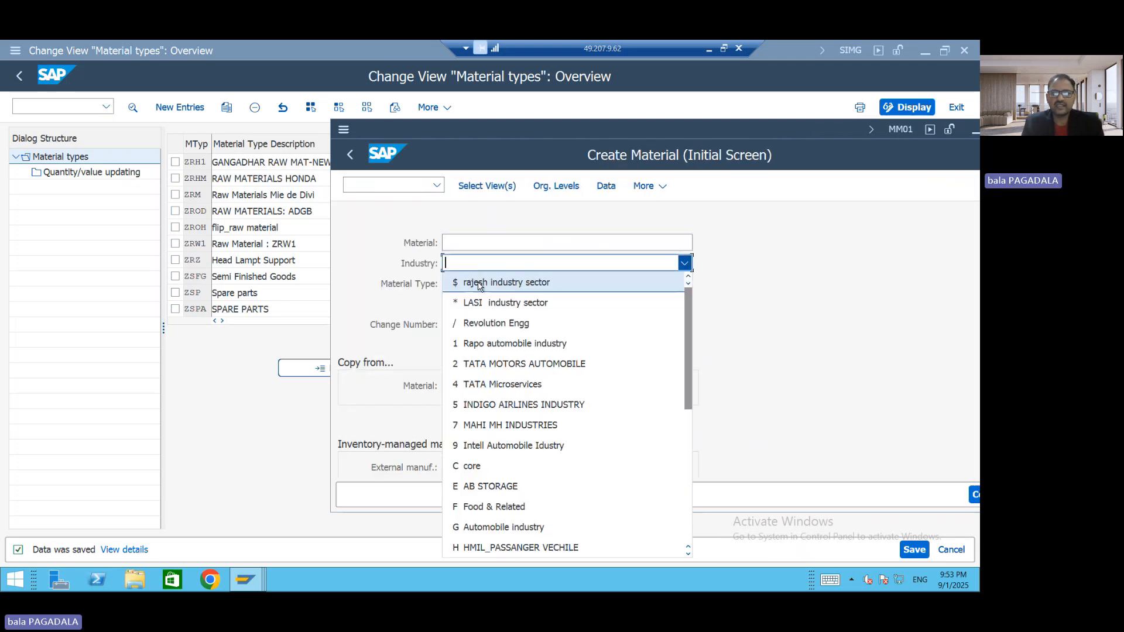
click(507, 365)
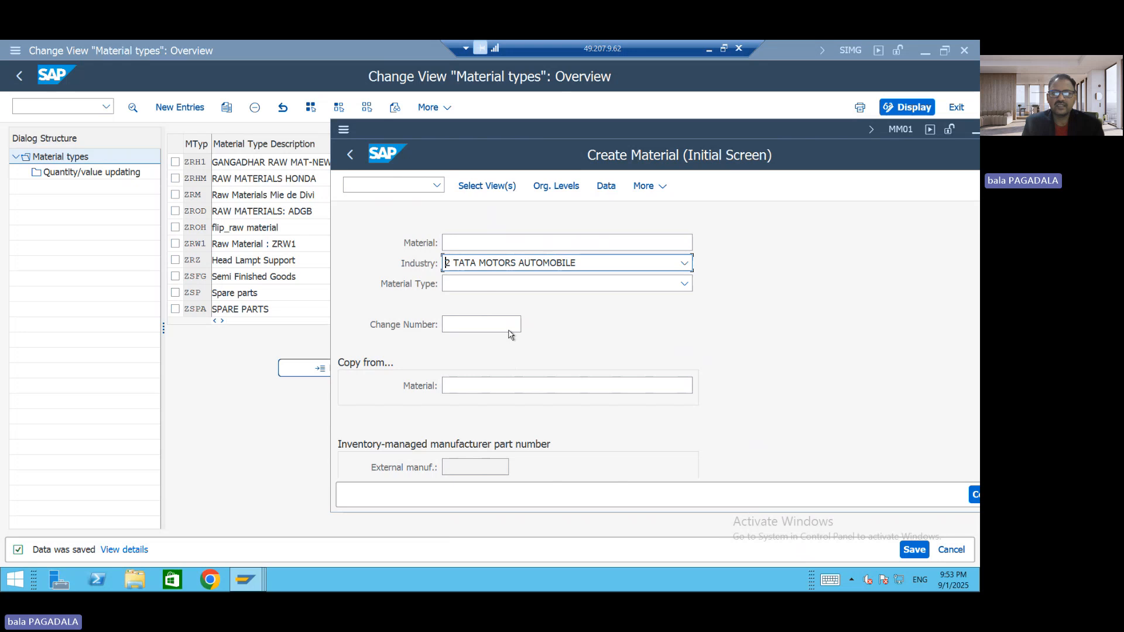
Choose ZRH1 as the material type and bring up the view selection for the new material.
click(472, 285)
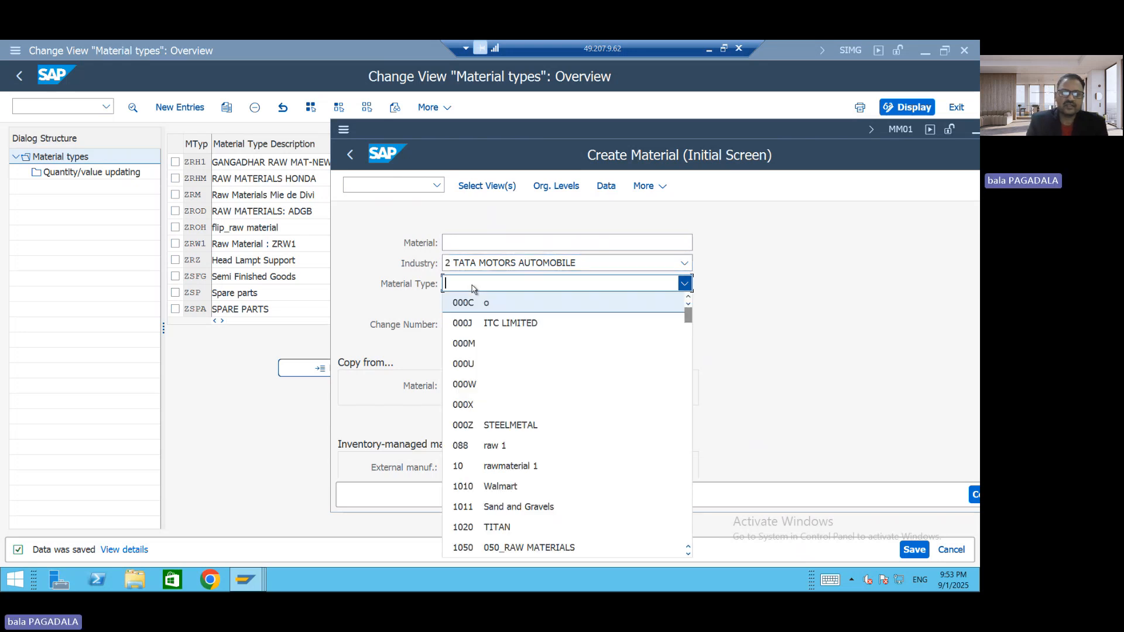
text(zr)
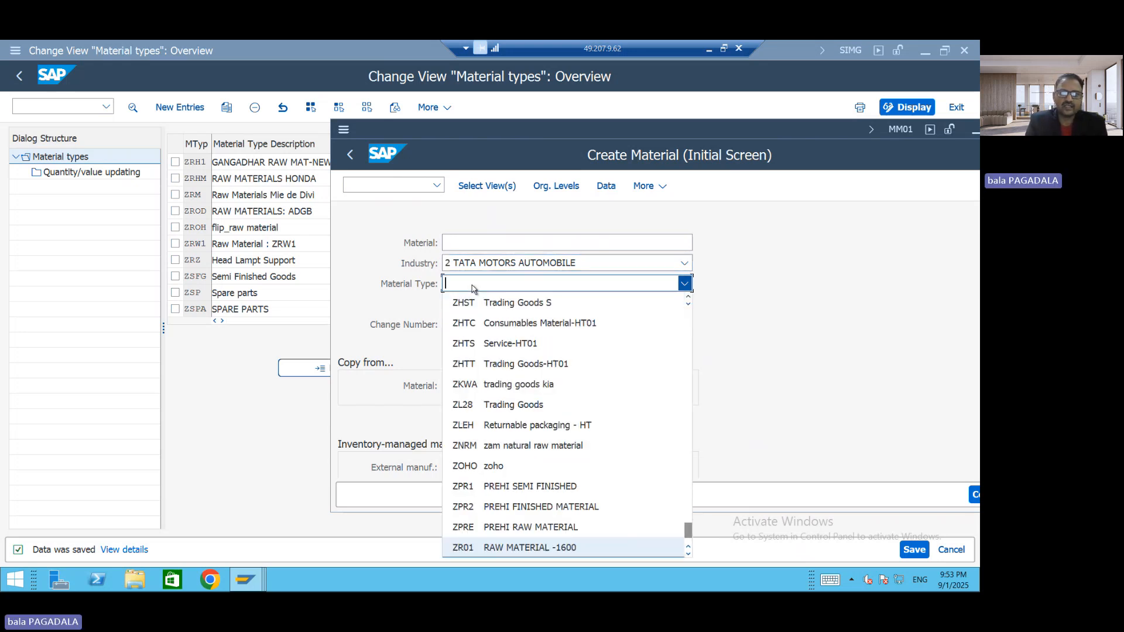
text(h)
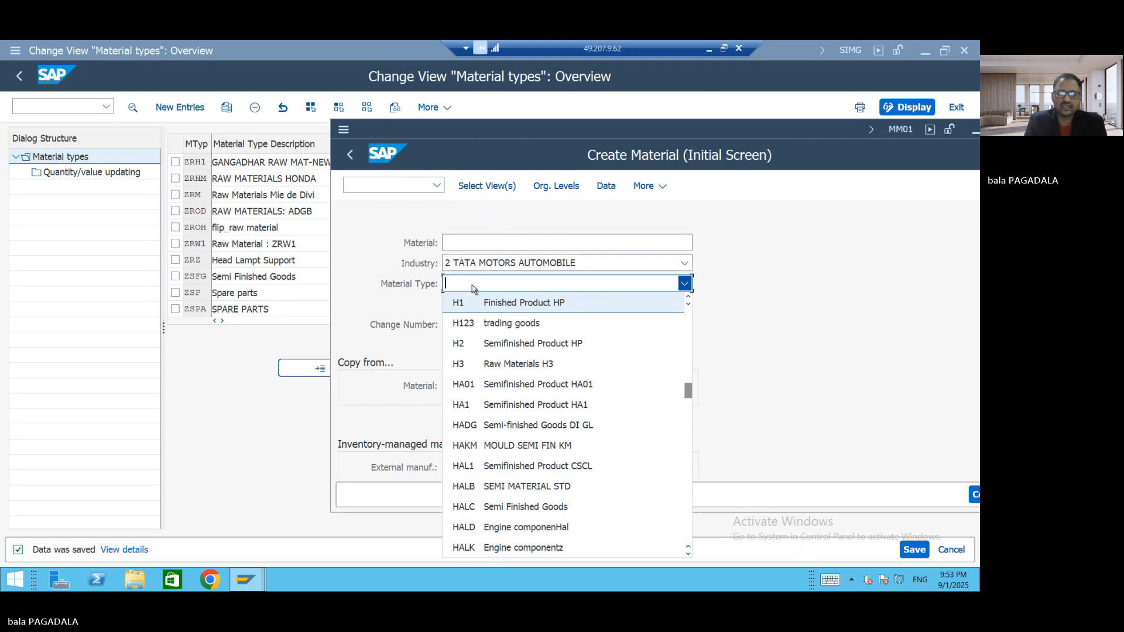
text(zrh)
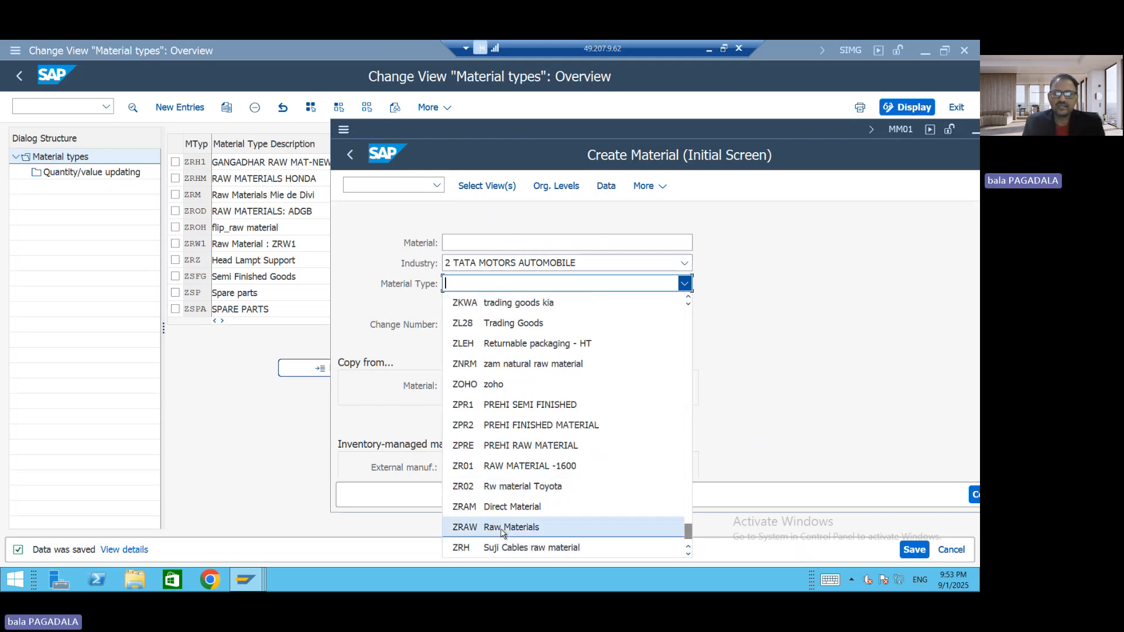
scroll(501, 549, down, 1)
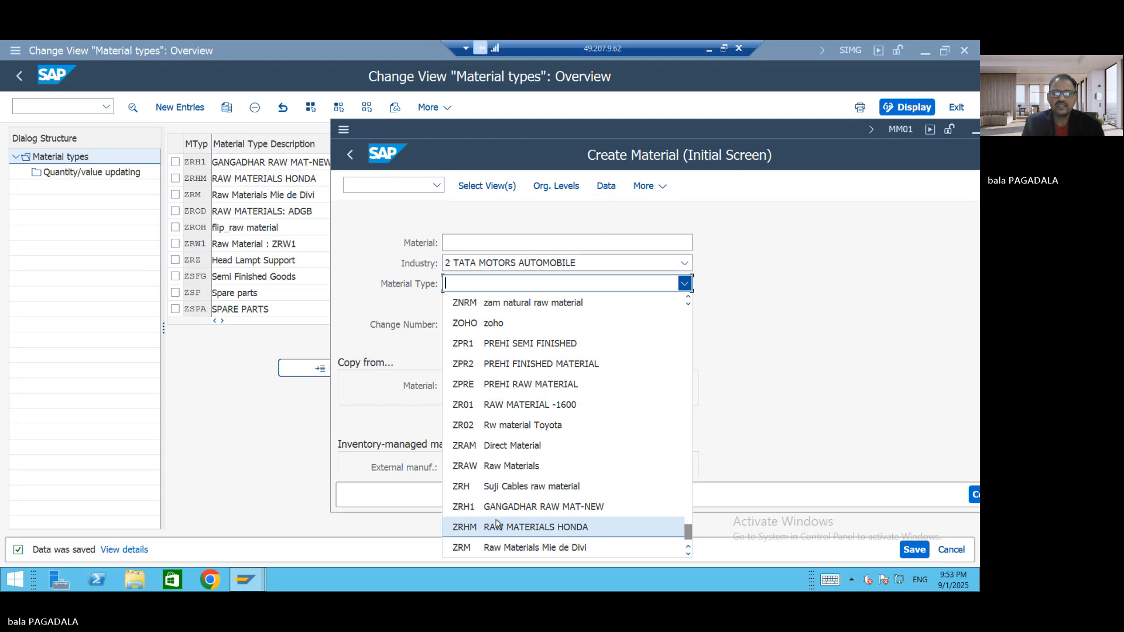
click(539, 507)
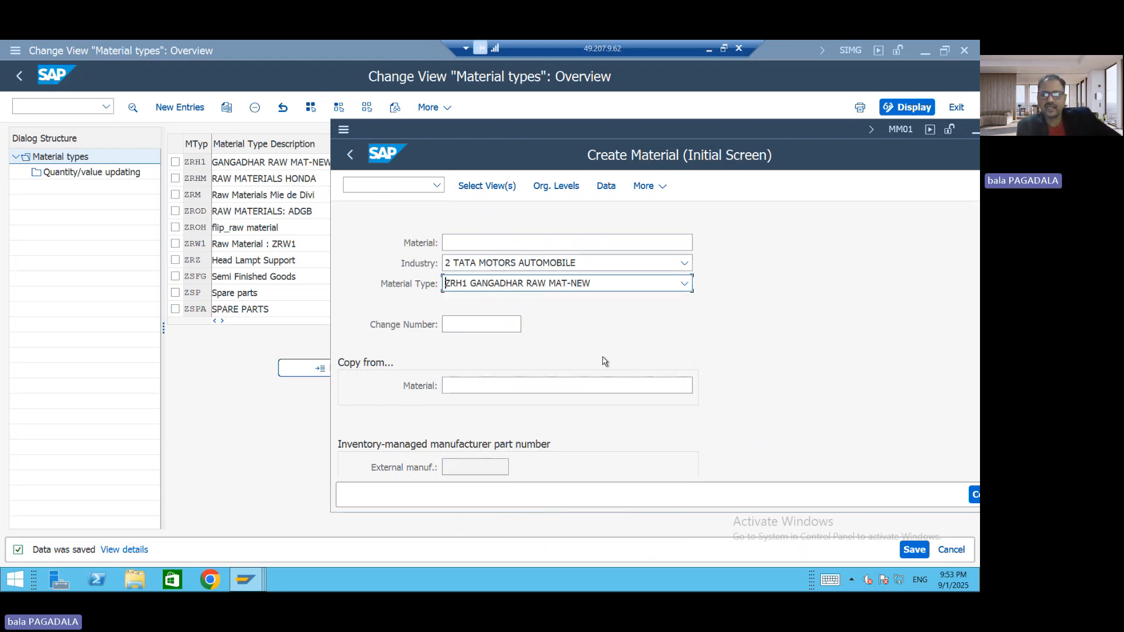
key(Return)
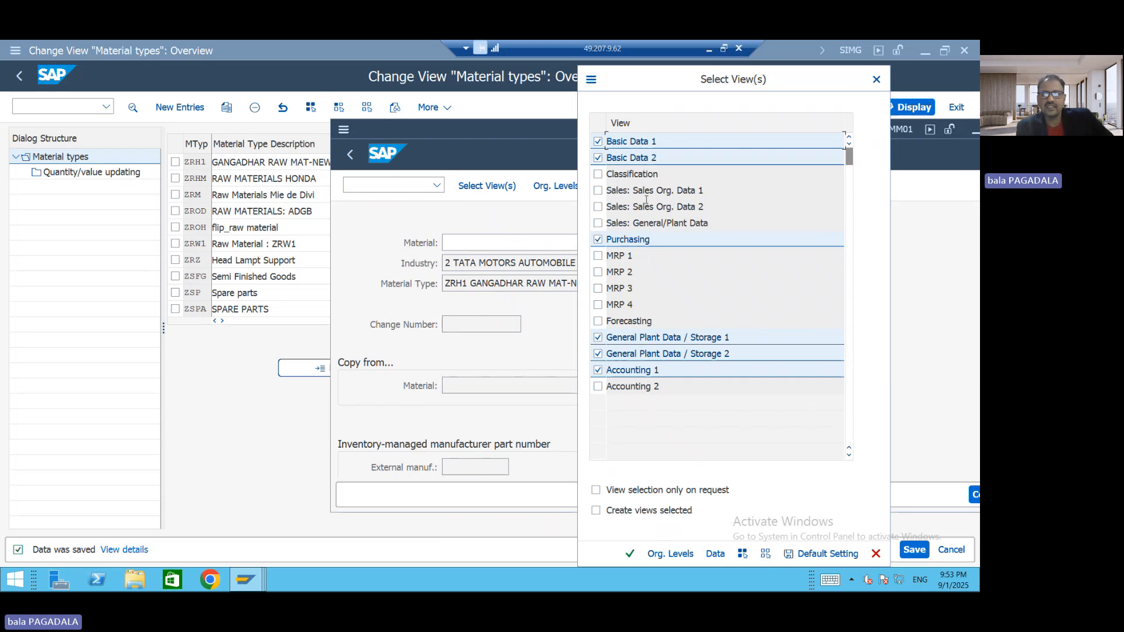
Open the details of material type ZRH1 in customizing, deselect MRP under its user departments and save.
click(213, 388)
double_click(242, 162)
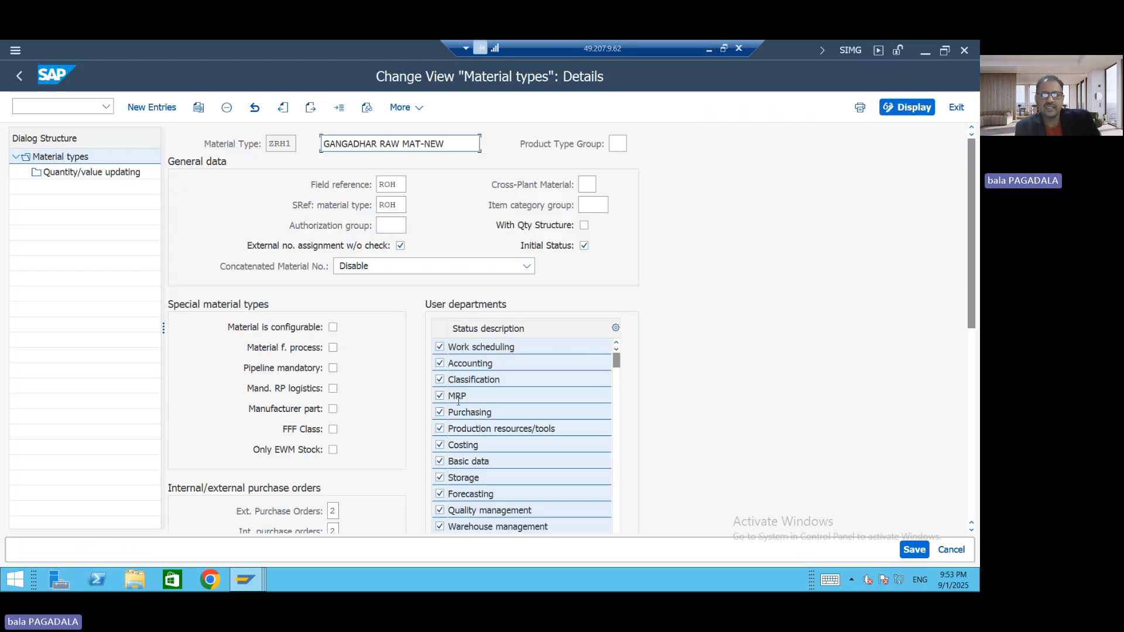
click(440, 398)
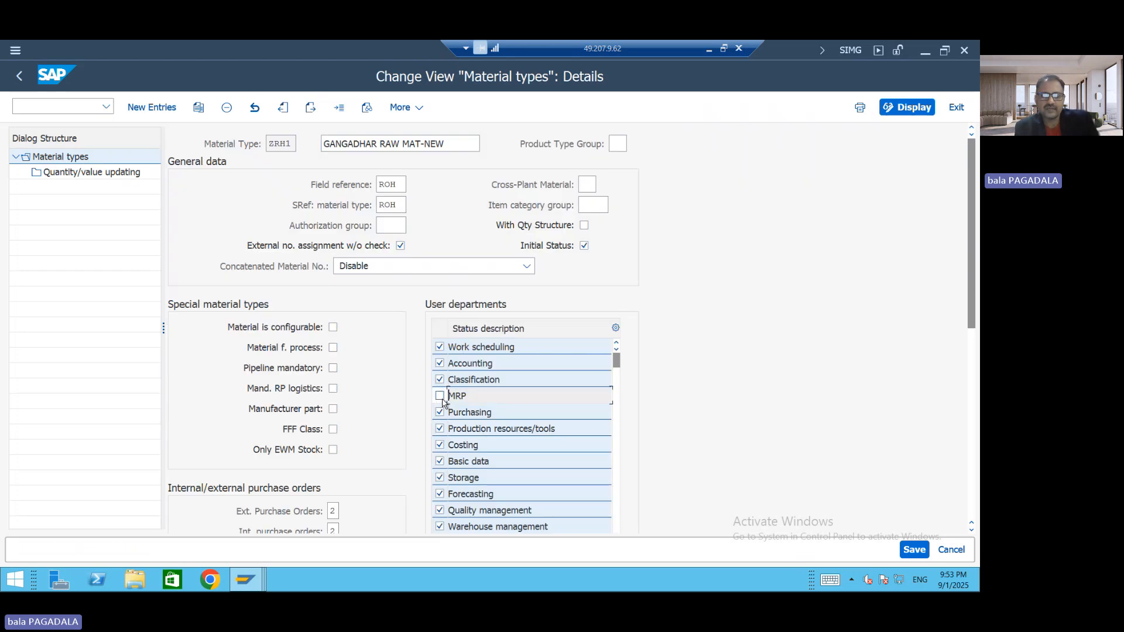
key(ctrl+s)
Return to the material creation session, close the view selection and restart MM01.
key(alt+Tab)
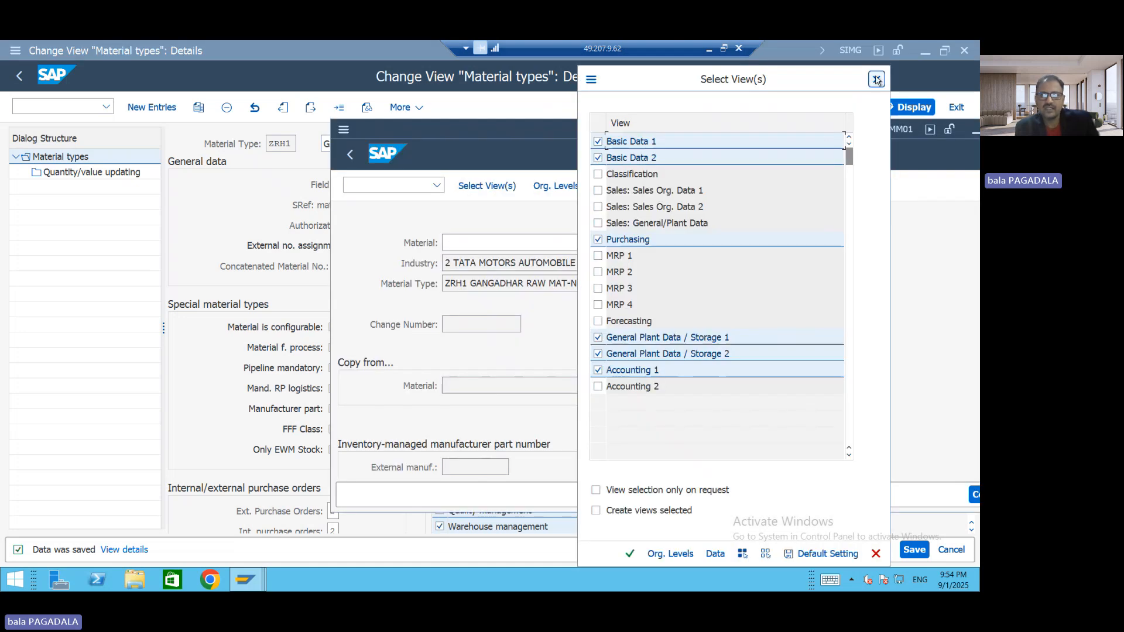
click(877, 79)
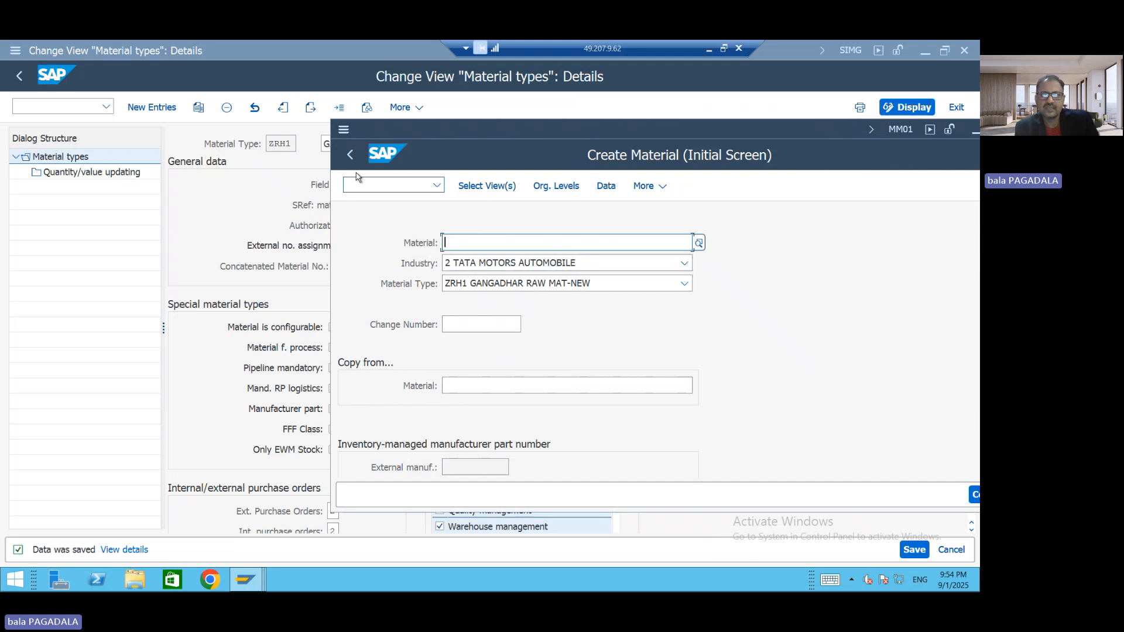
click(350, 155)
text(mm01)
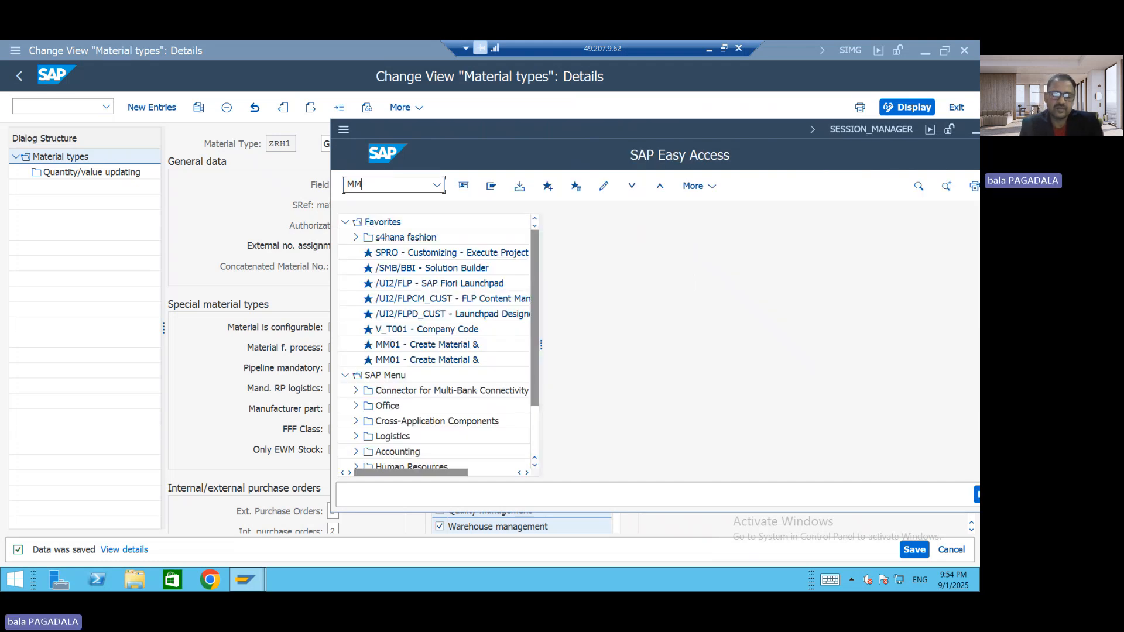
key(Return)
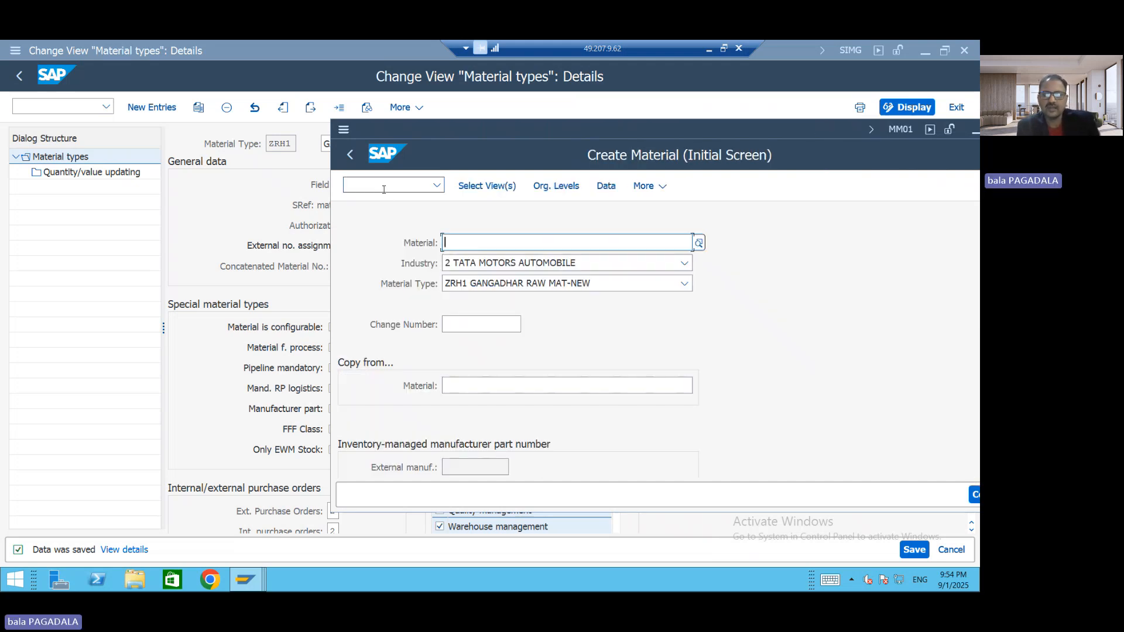
Bring up the view selection for the new material, and in customizing reselect MRP under ZRH1's user departments and save.
key(Return)
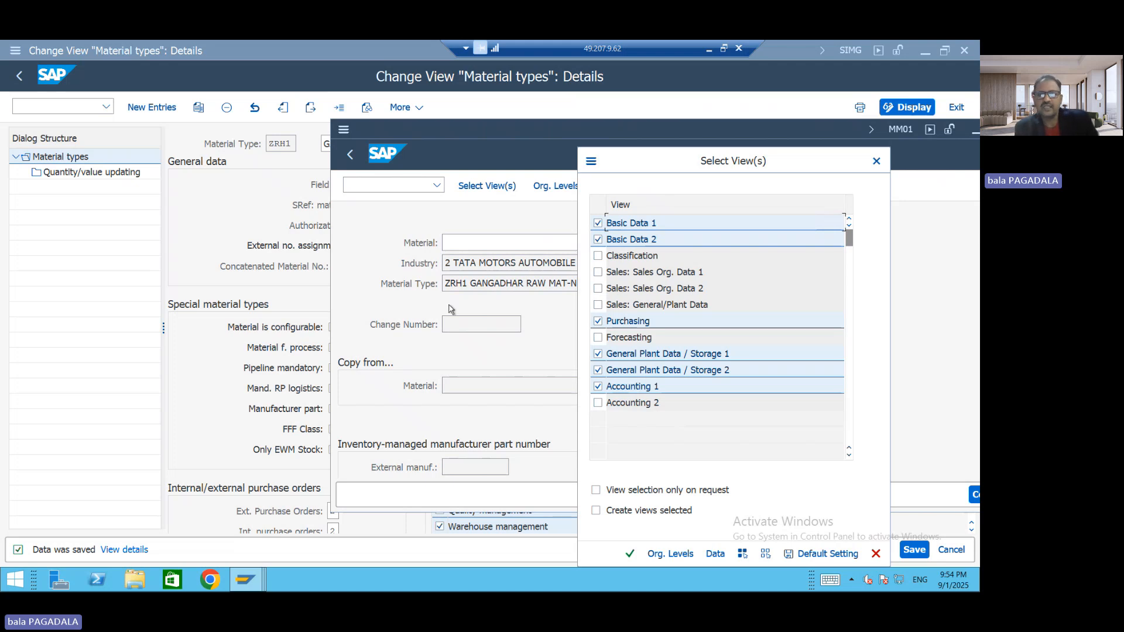
click(215, 238)
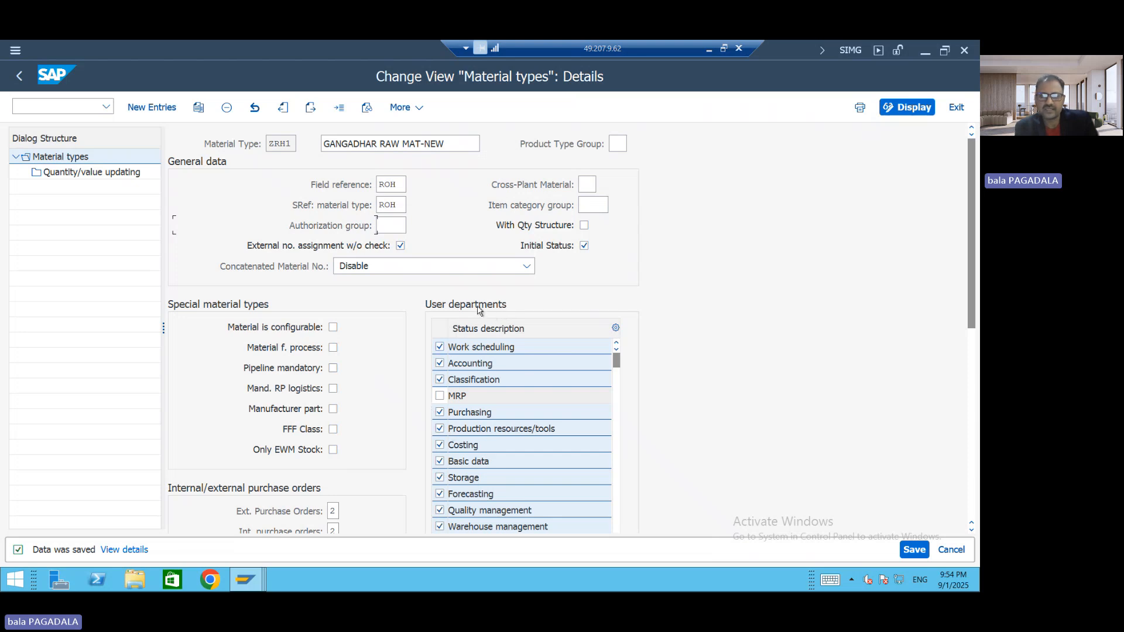
click(440, 396)
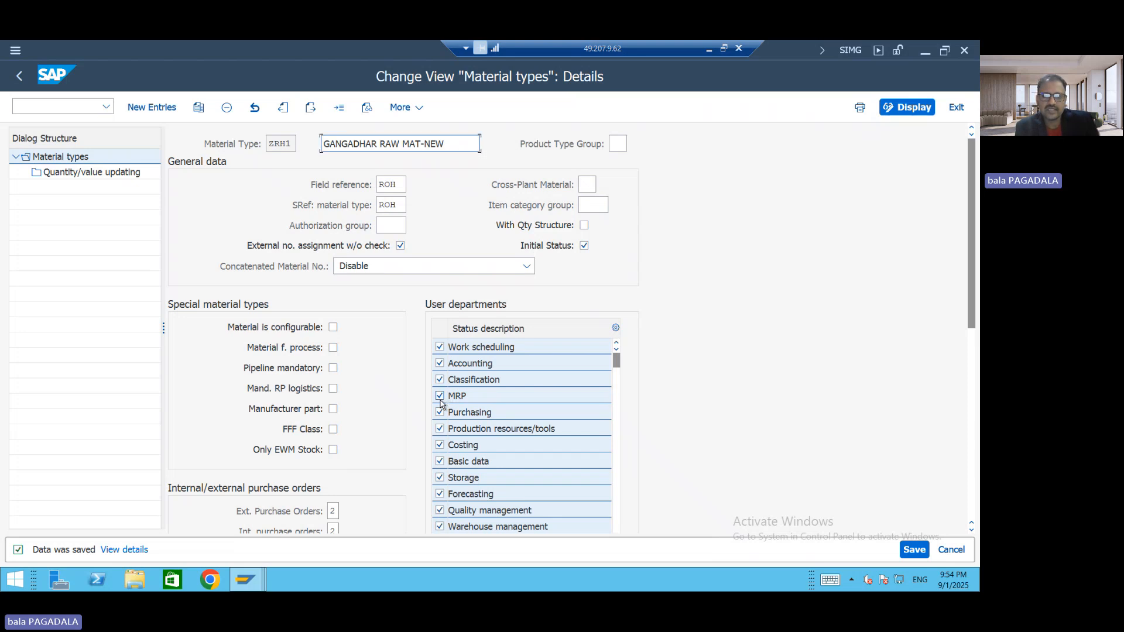
Return to the material creation session, close the outdated view selection, restart MM01 and bring up the view selection for ZRH1 again.
key(alt+Tab)
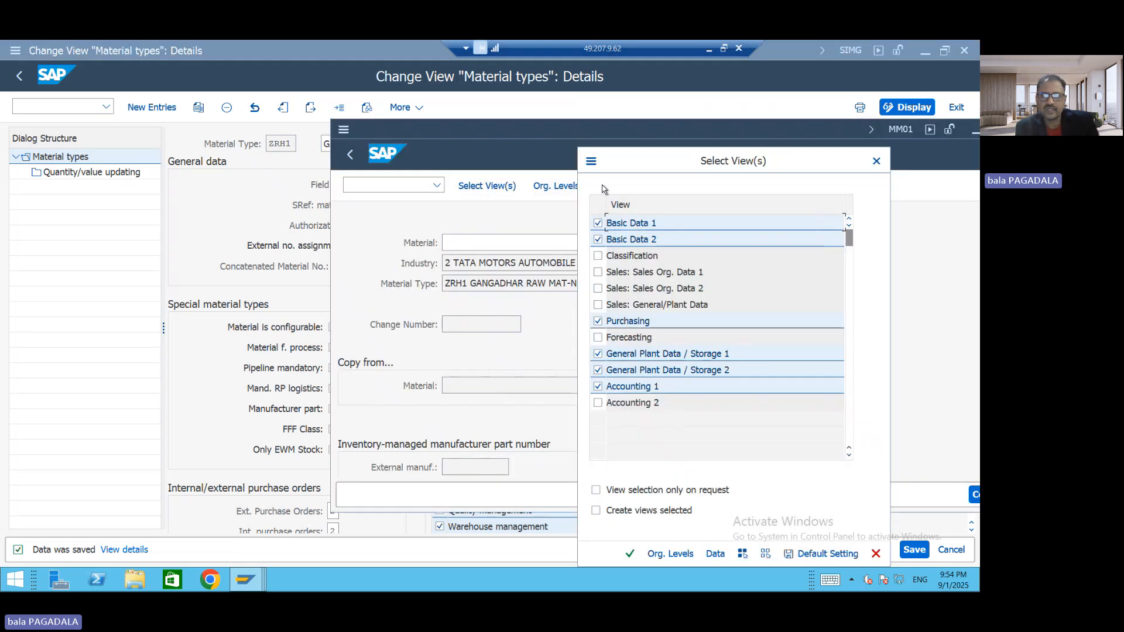
click(876, 161)
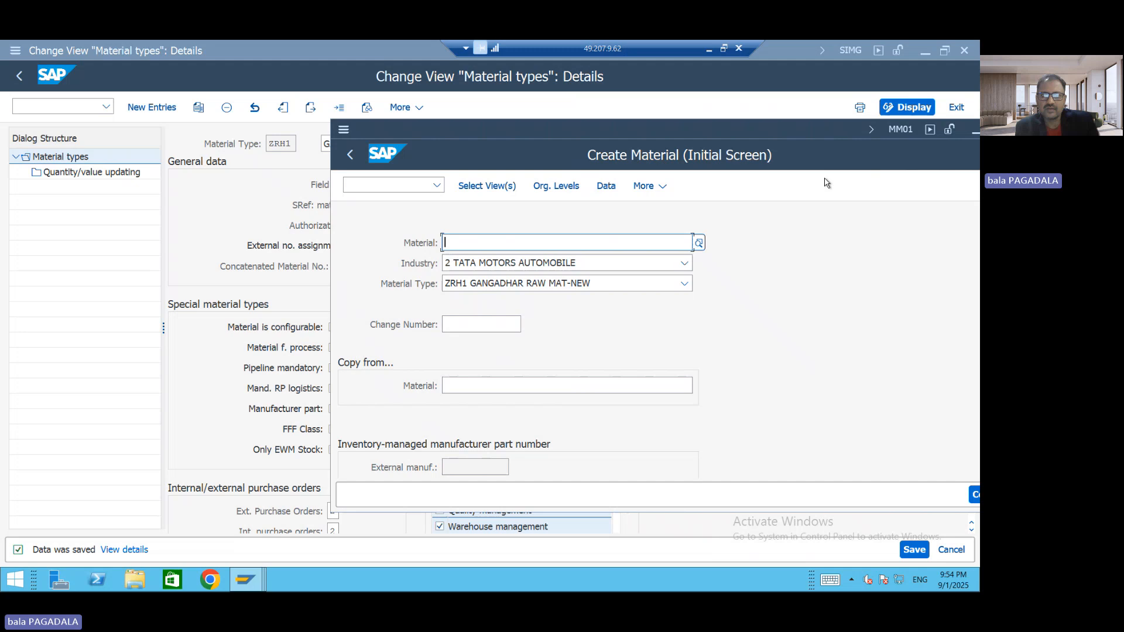
click(350, 166)
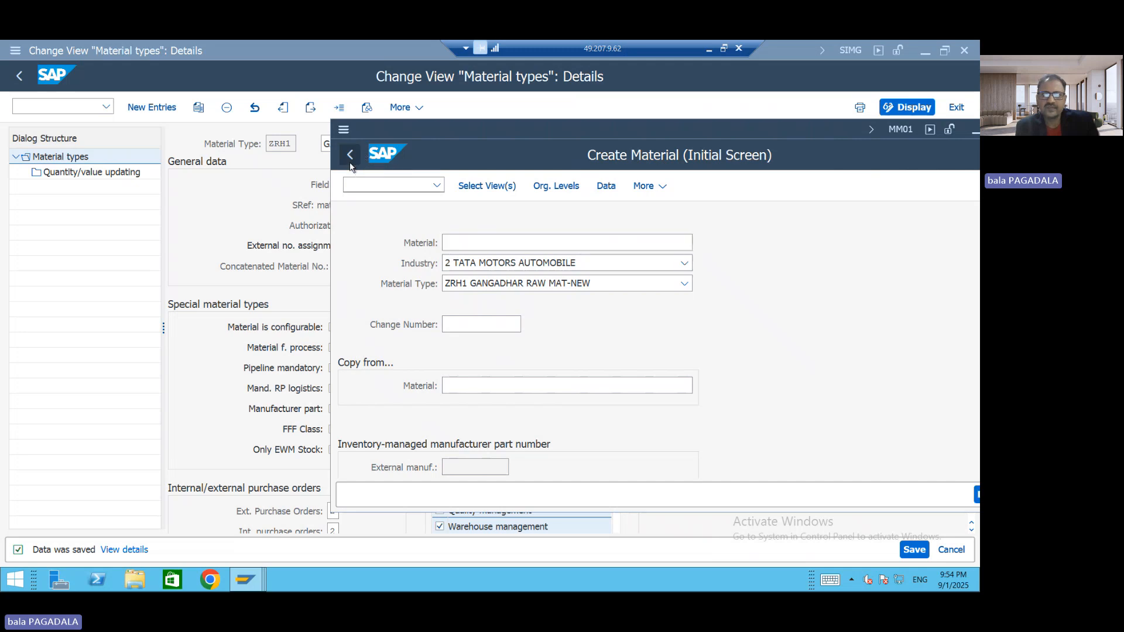
text(MM01)
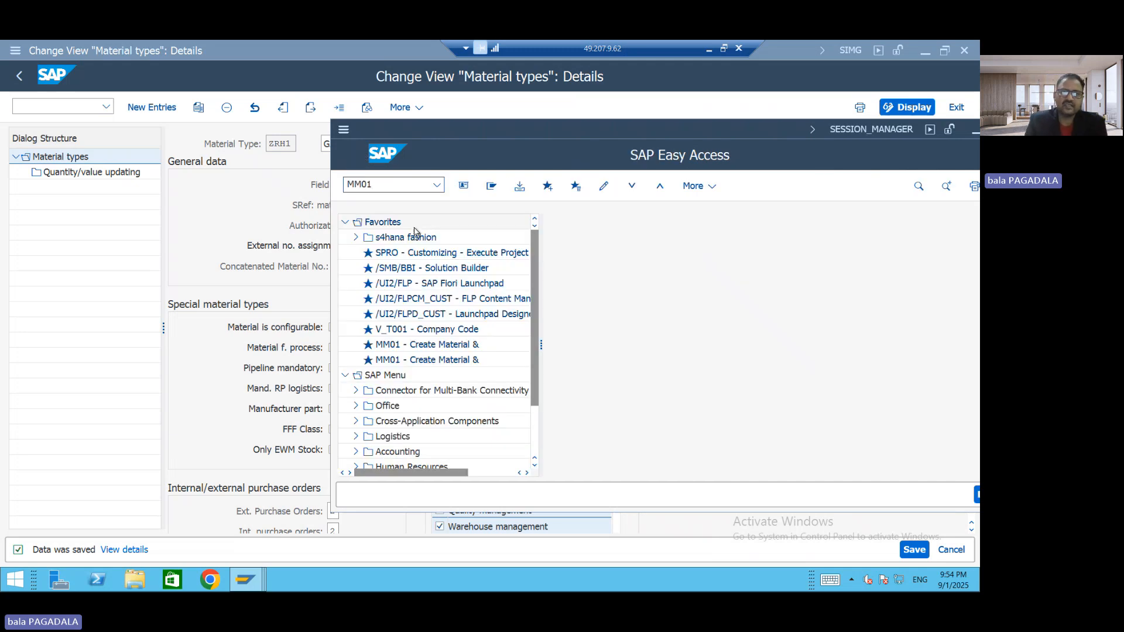
key(Return)
key(Return)
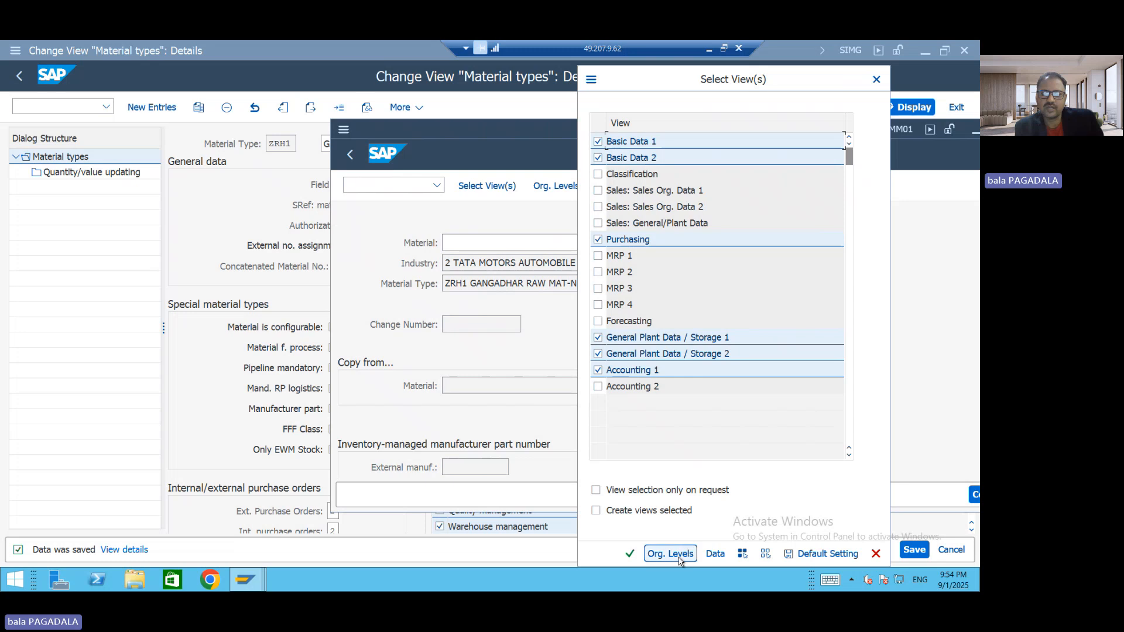
Accept the preselected views with plant RAPO and storage location 0001, and enter IRON as the material description.
click(629, 554)
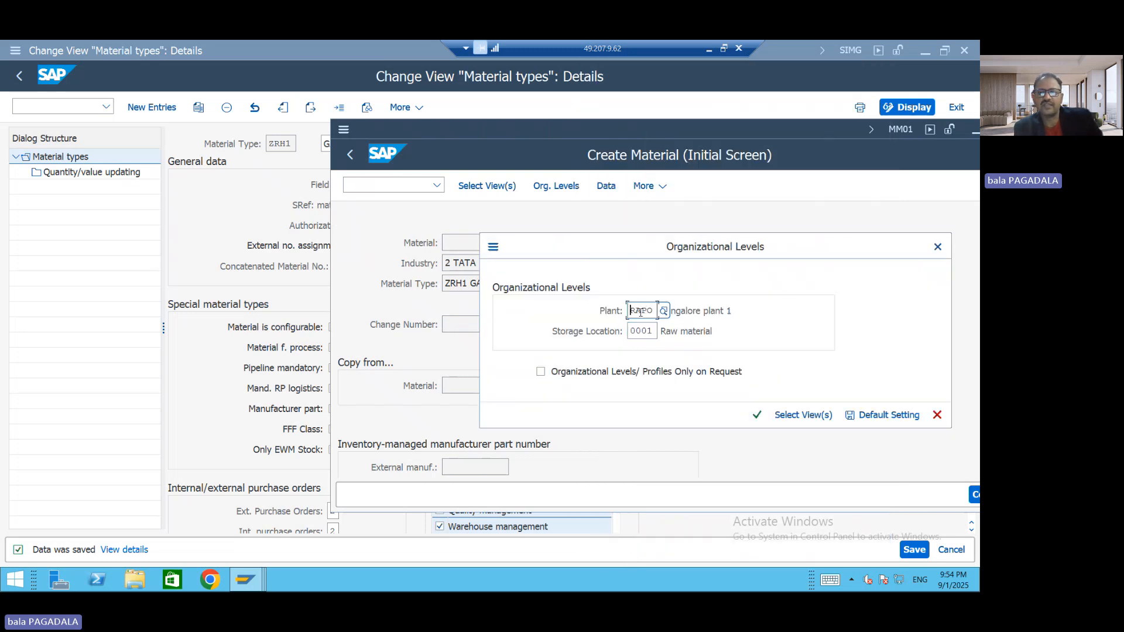
click(758, 416)
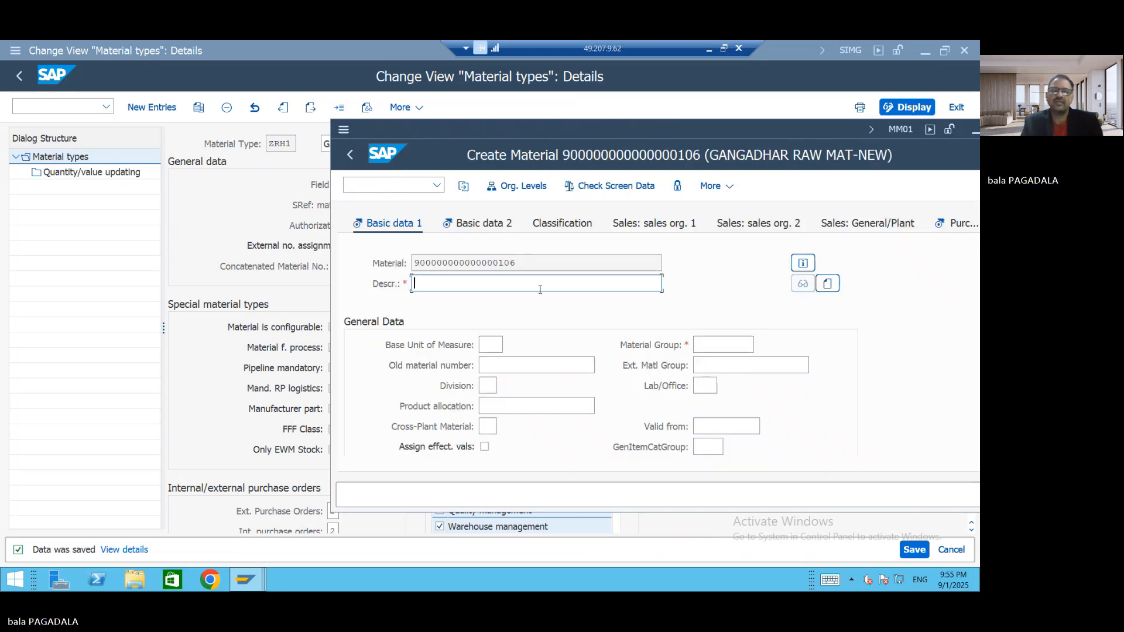
text(IRON)
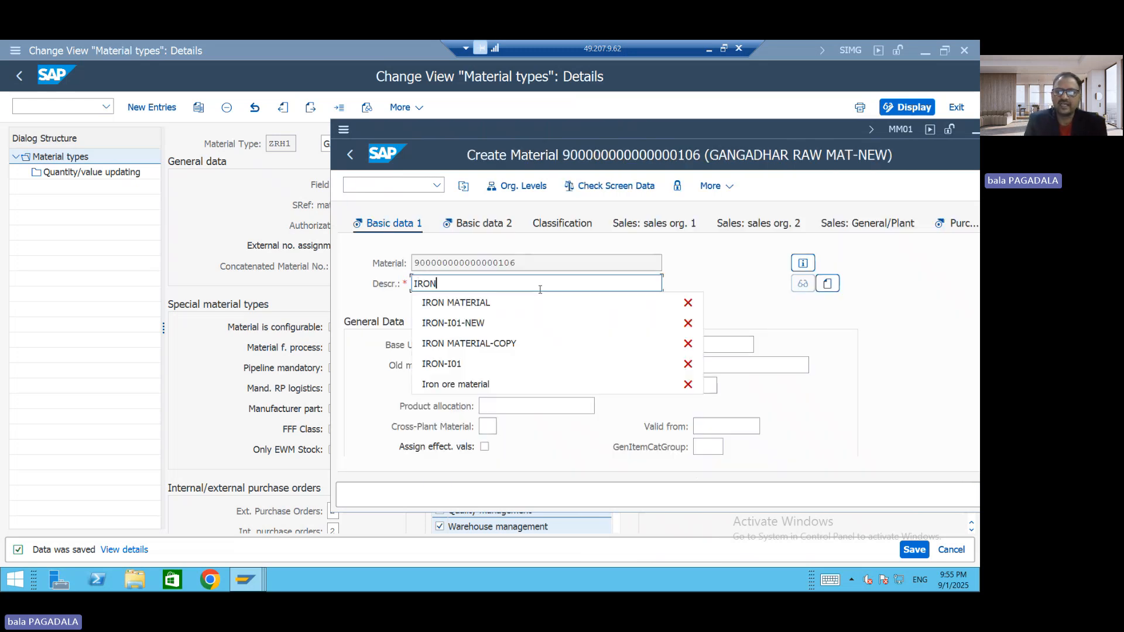
key(Escape)
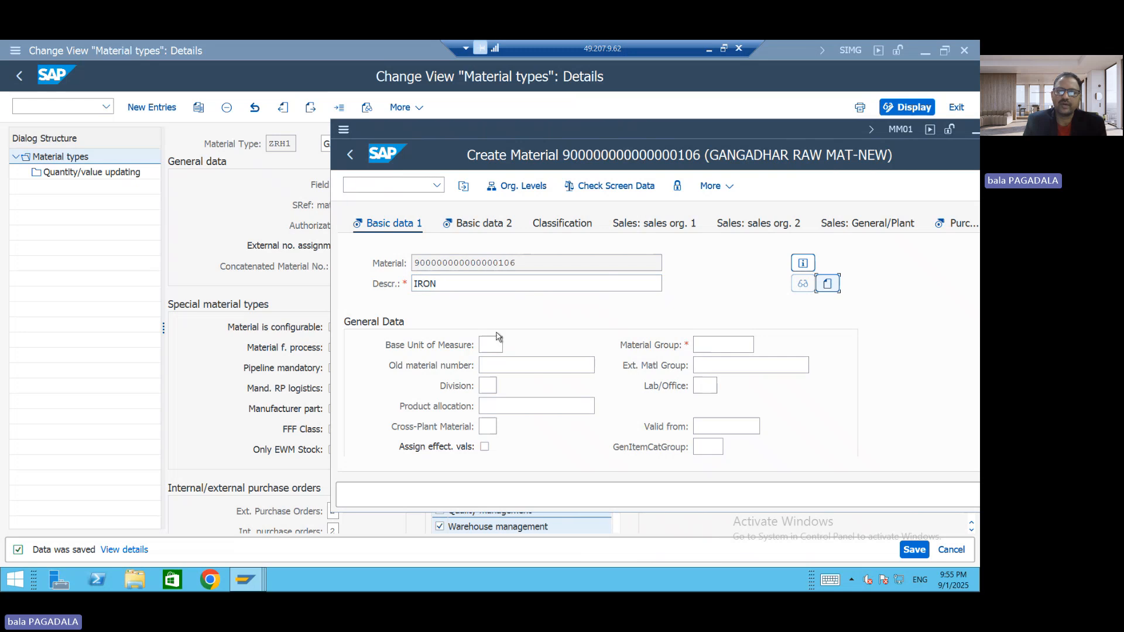
Set the base unit of measure to KG and the material group to 0001 in Basic data 1, and validate the entries.
click(489, 346)
text(kg)
key(Tab)
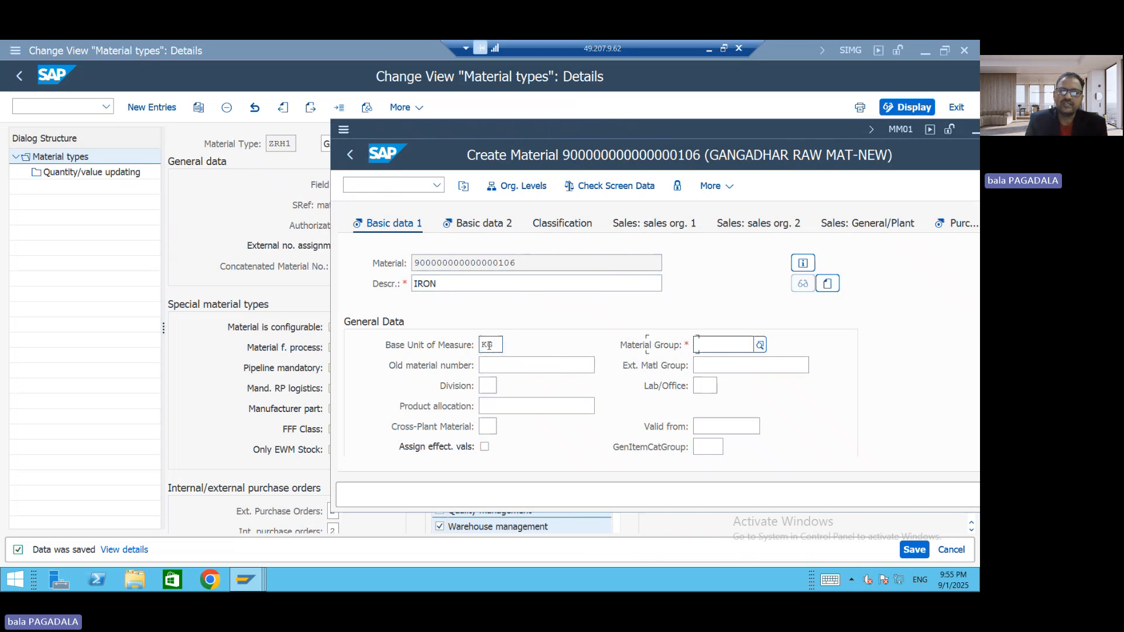
text(0001)
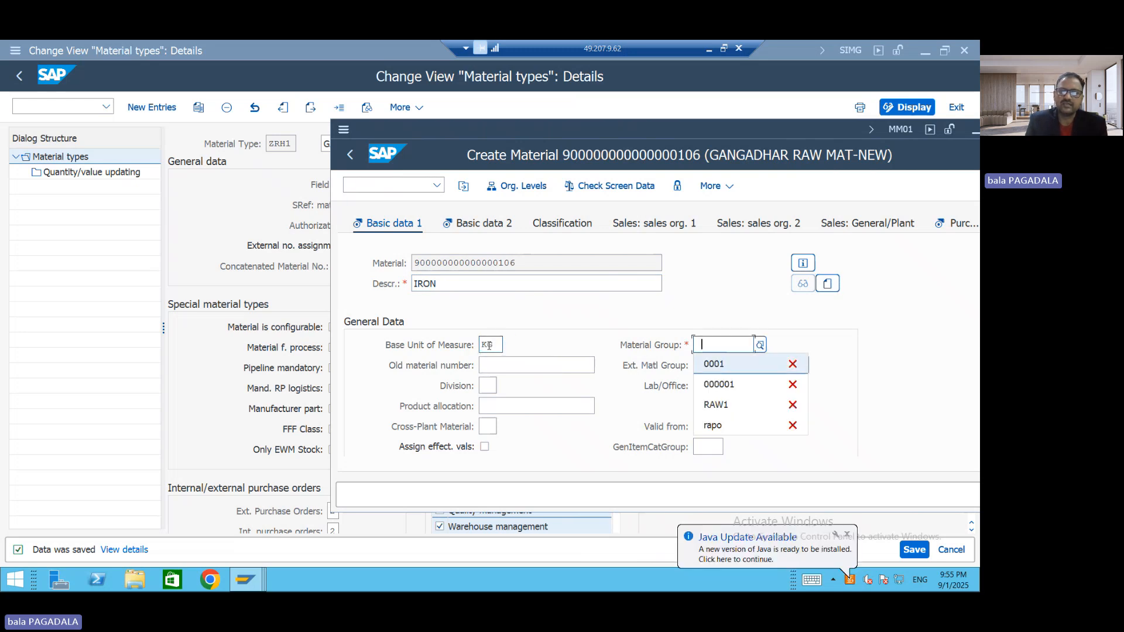
click(476, 385)
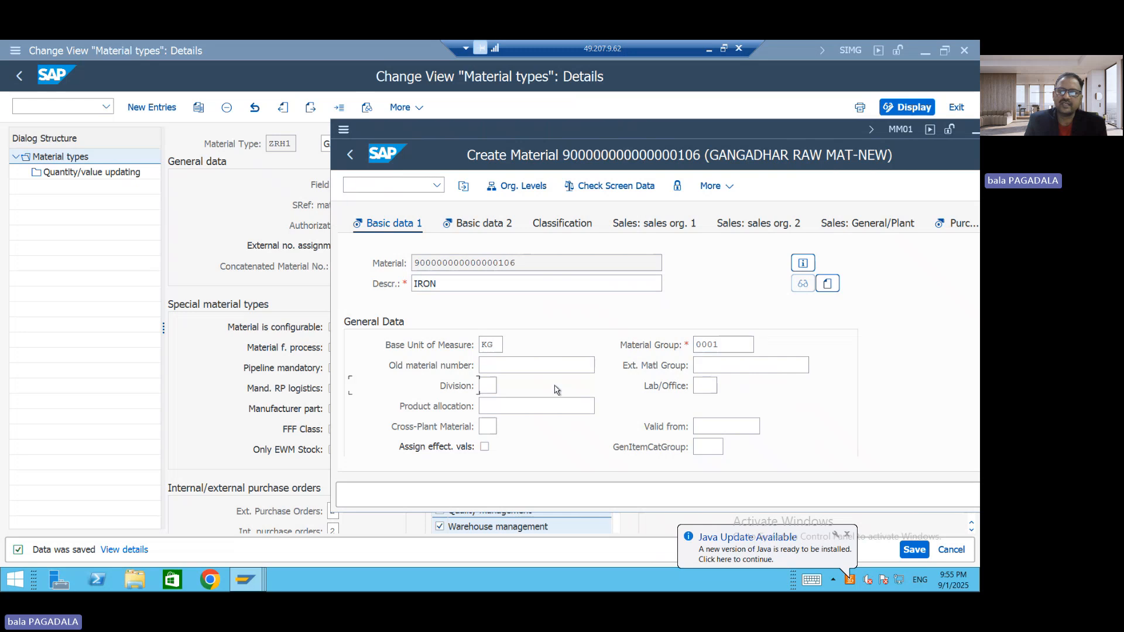
click(709, 388)
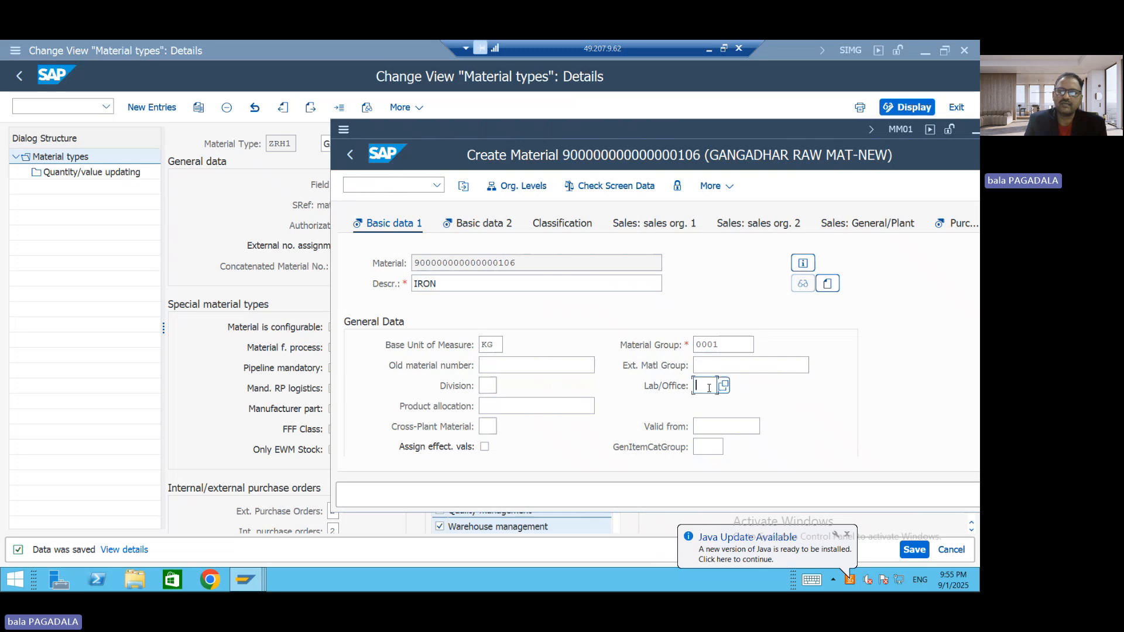
click(478, 421)
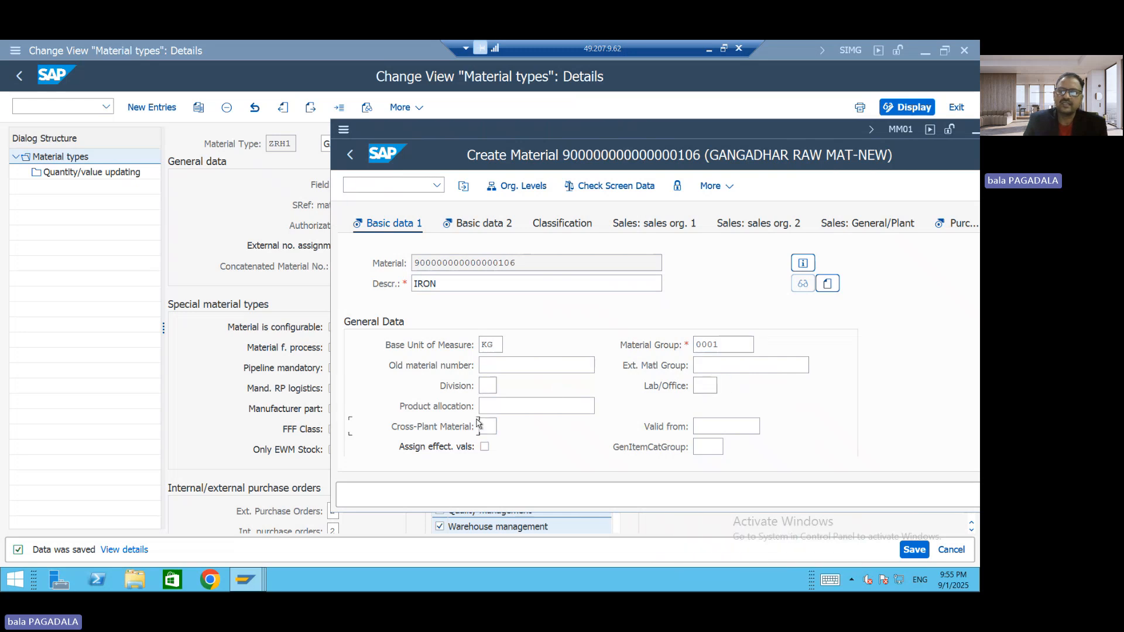
key(Return)
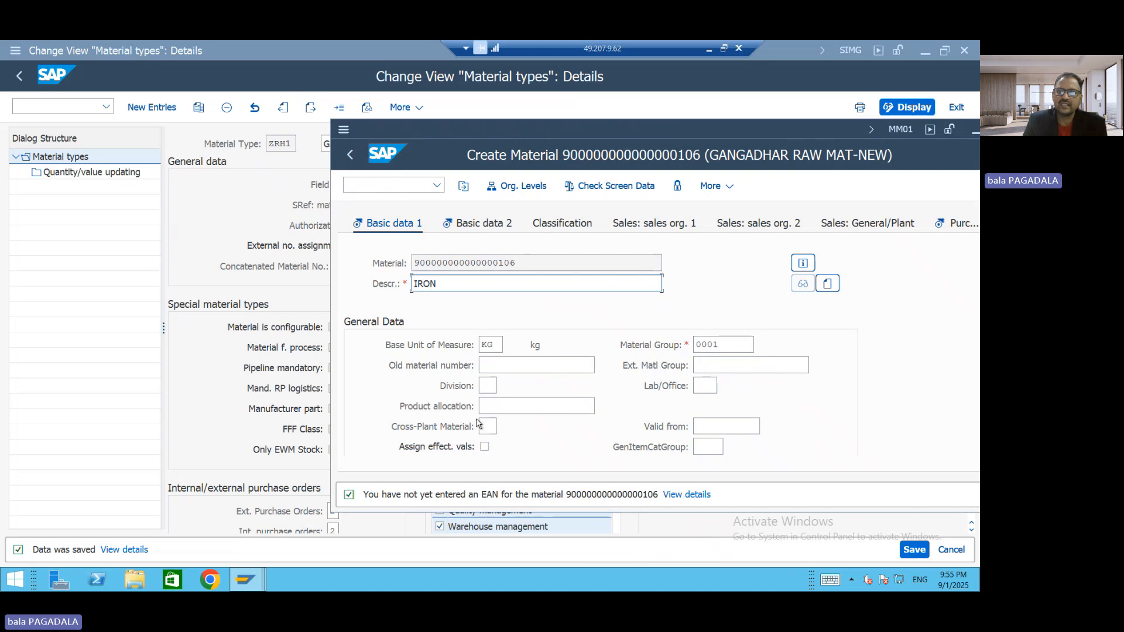
Advance through the Basic data, Purchasing and Plant data views to the Accounting 1 view without entering further data.
key(Return)
key(Return)
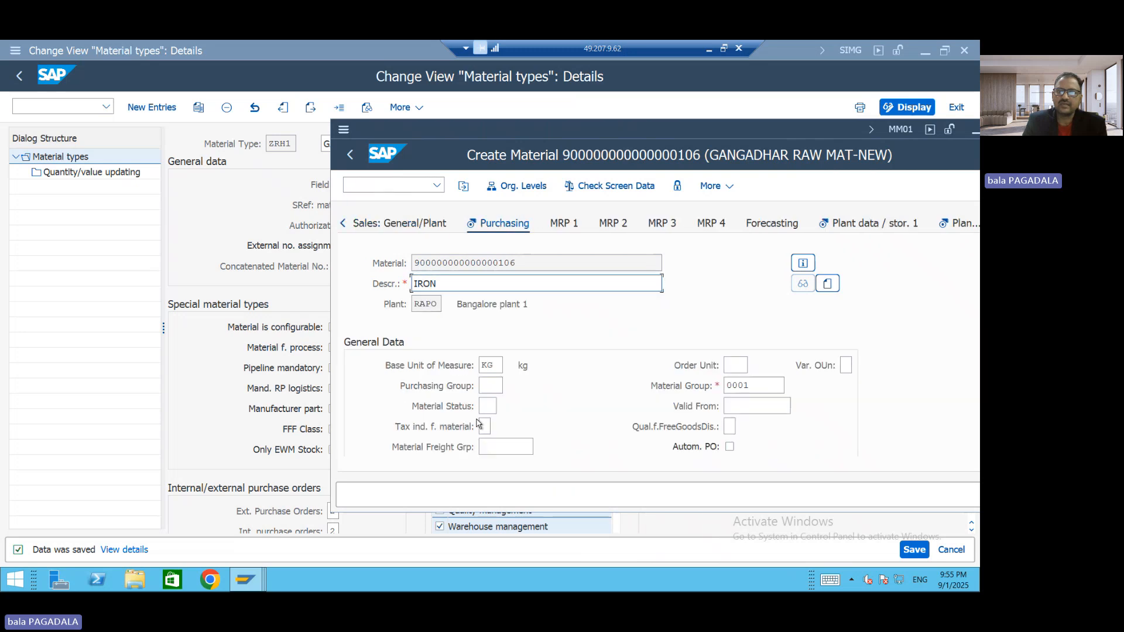
key(Return)
key(Return)
key(Return)
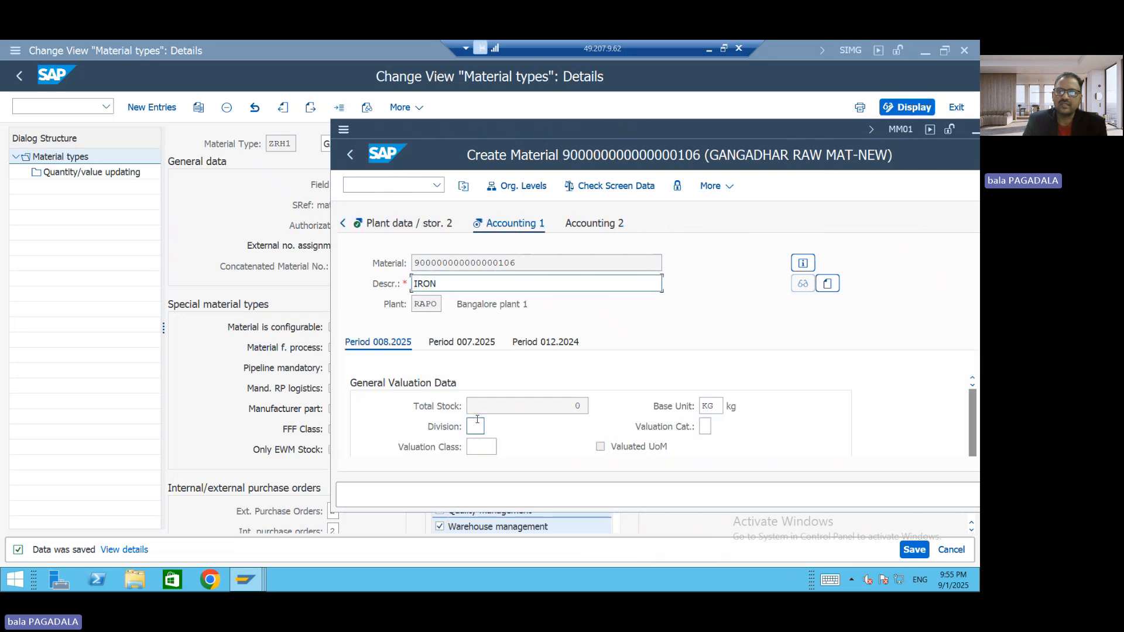
Set the valuation class to 3000 in the Accounting 1 view.
key(Return)
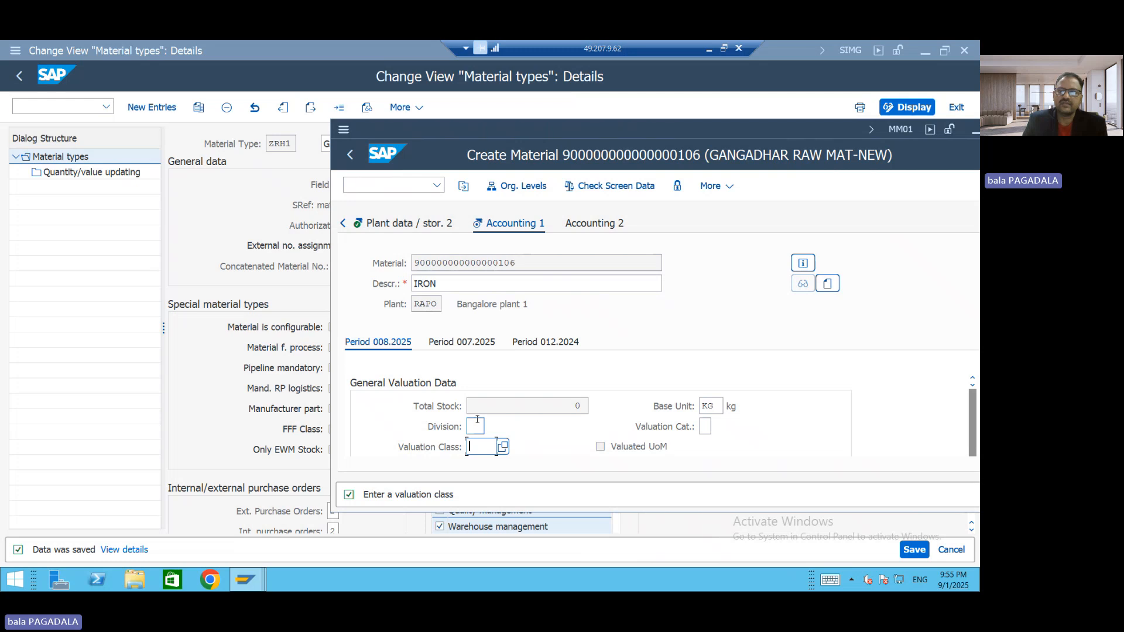
scroll(527, 391, down, 2)
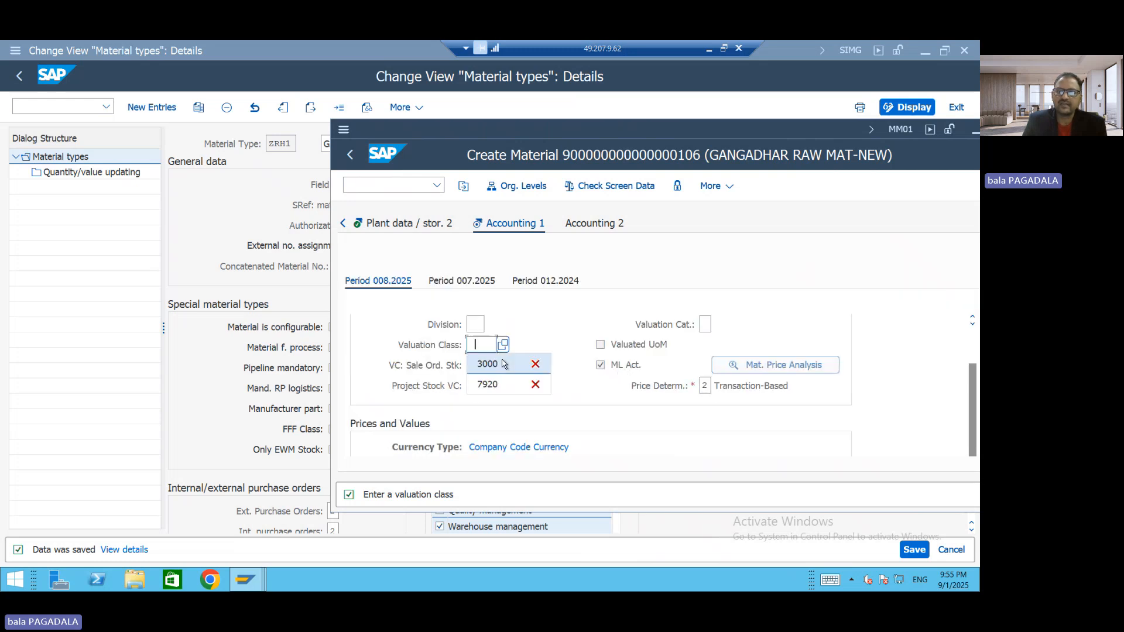
click(495, 361)
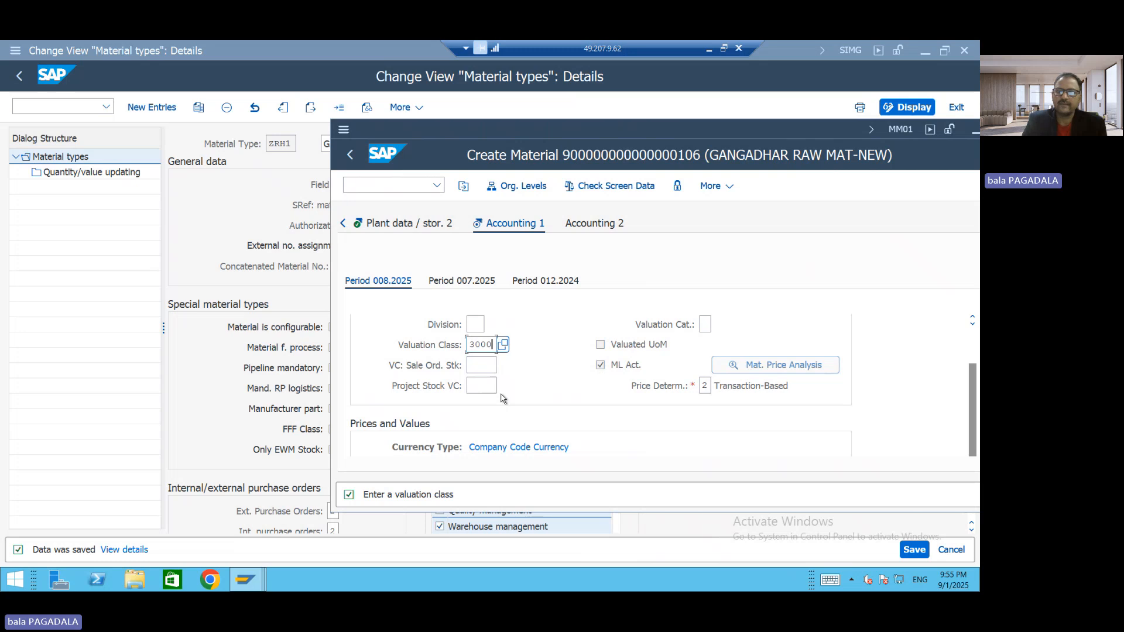
Set the periodic unit price to 1000 INR in the Accounting 1 view and save the new material.
scroll(505, 404, down, 3)
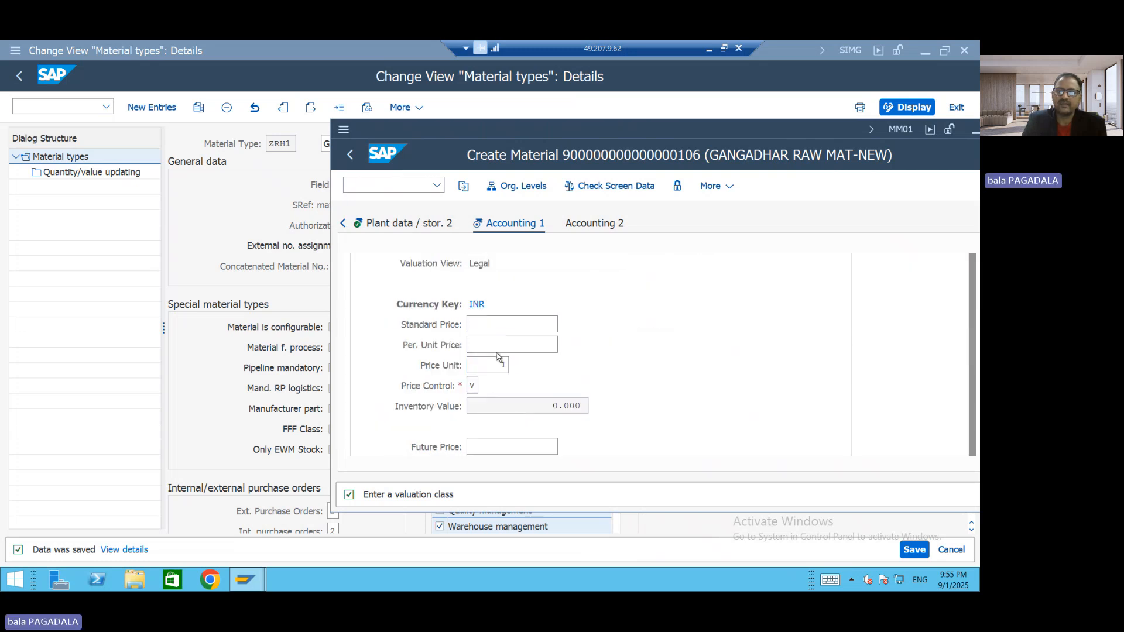
text(100)
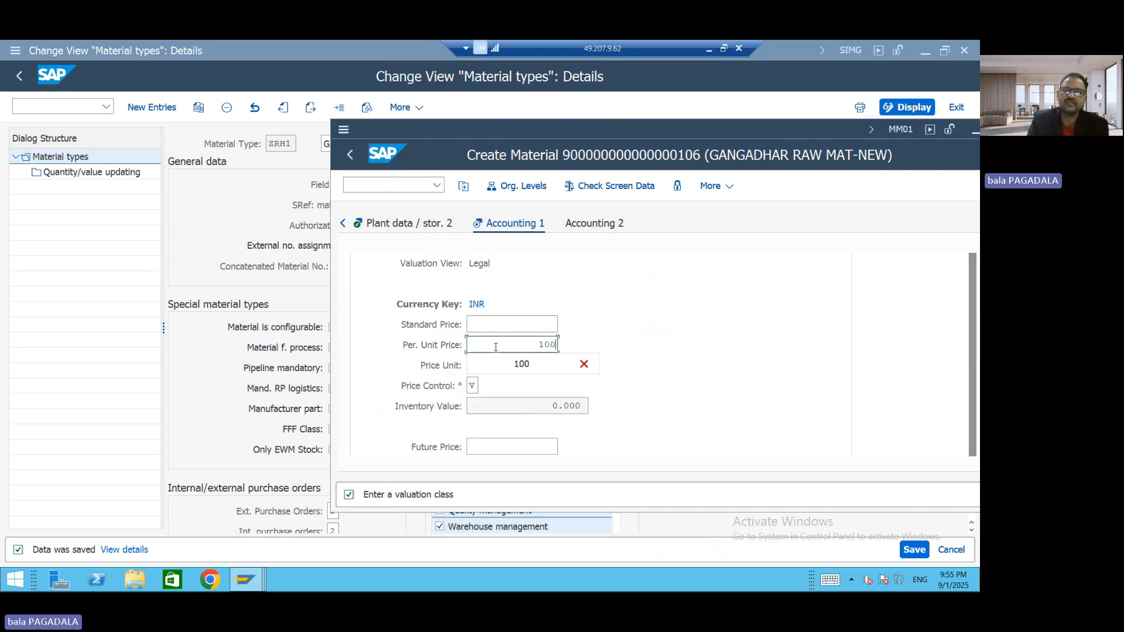
text(0)
key(Return)
scroll(495, 350, up, 1)
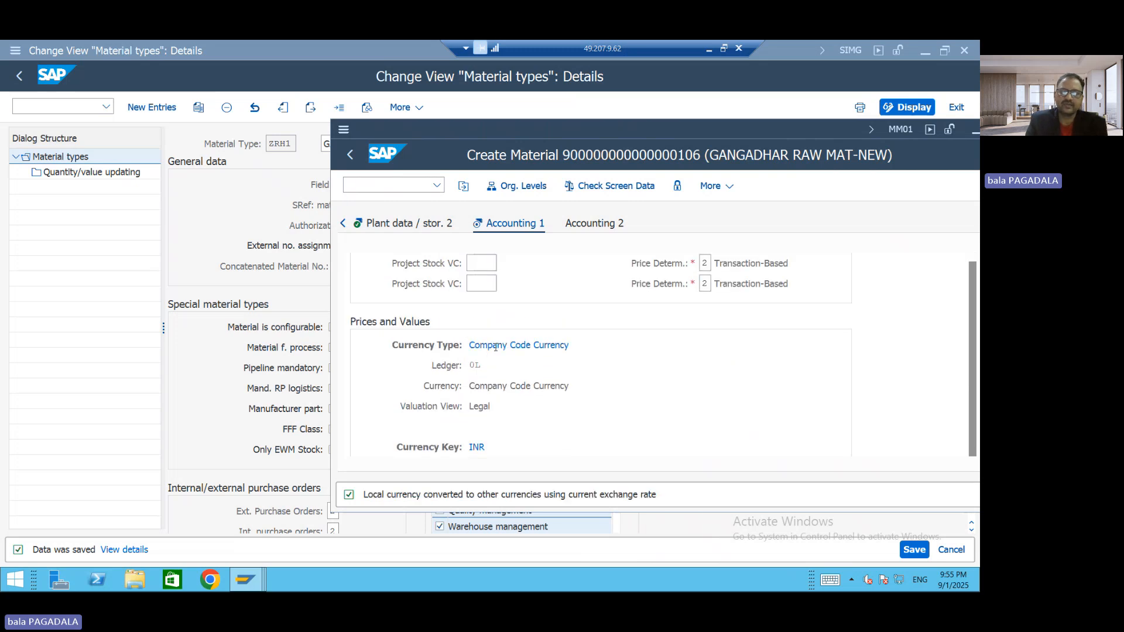
key(ctrl+s)
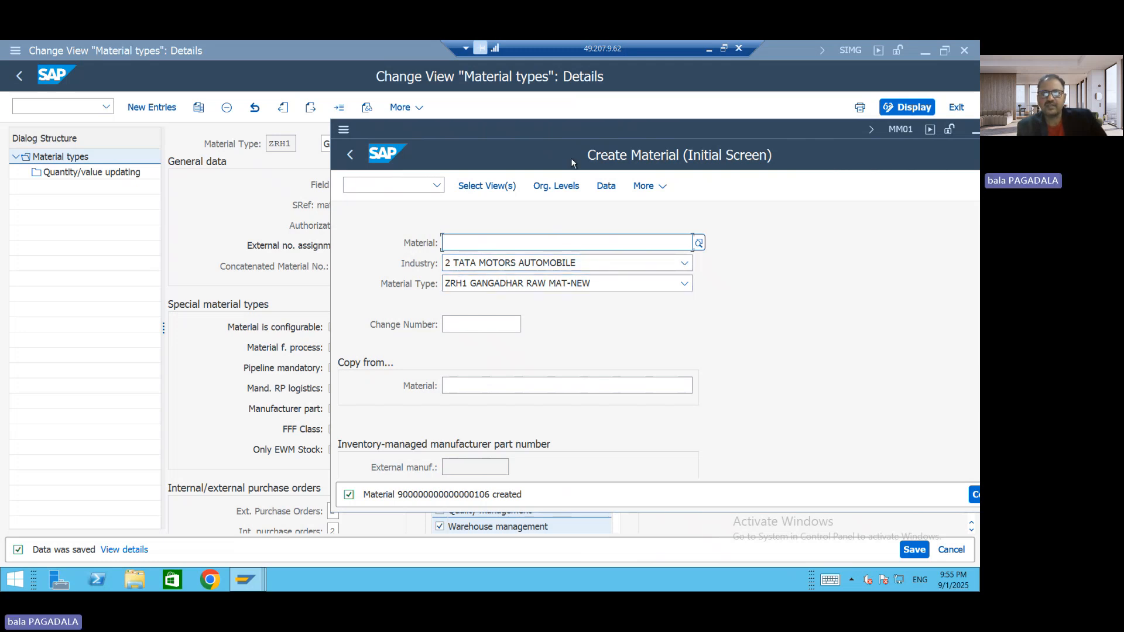
Switch to the Teams meeting window and request to stop the recording and transcription.
click(665, 68)
click(548, 105)
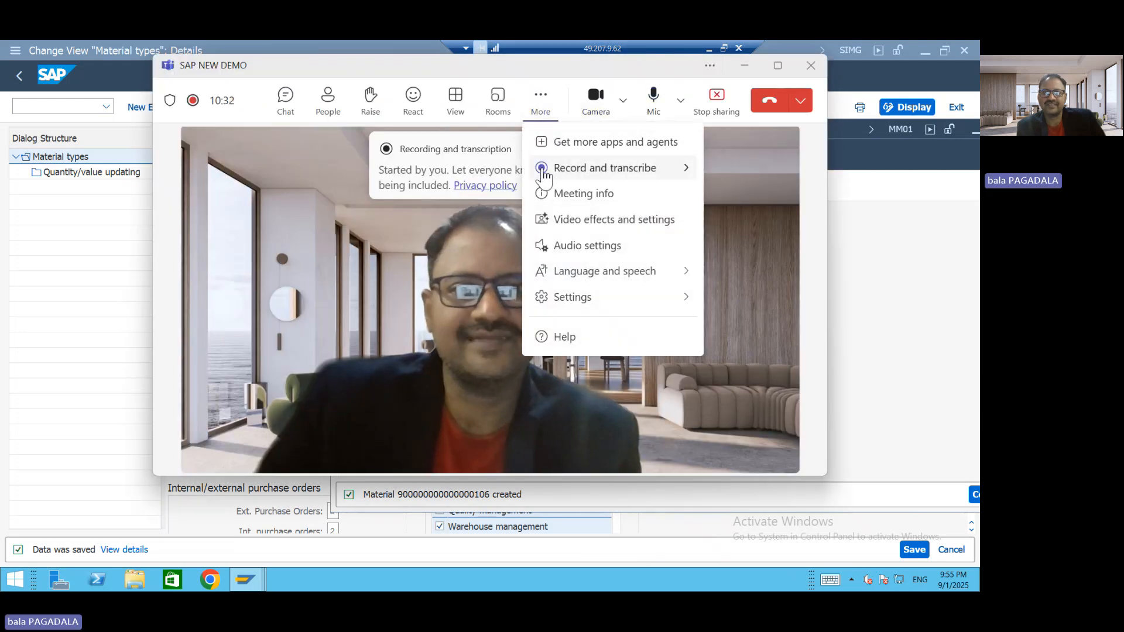
mouse_move(539, 168)
click(494, 178)
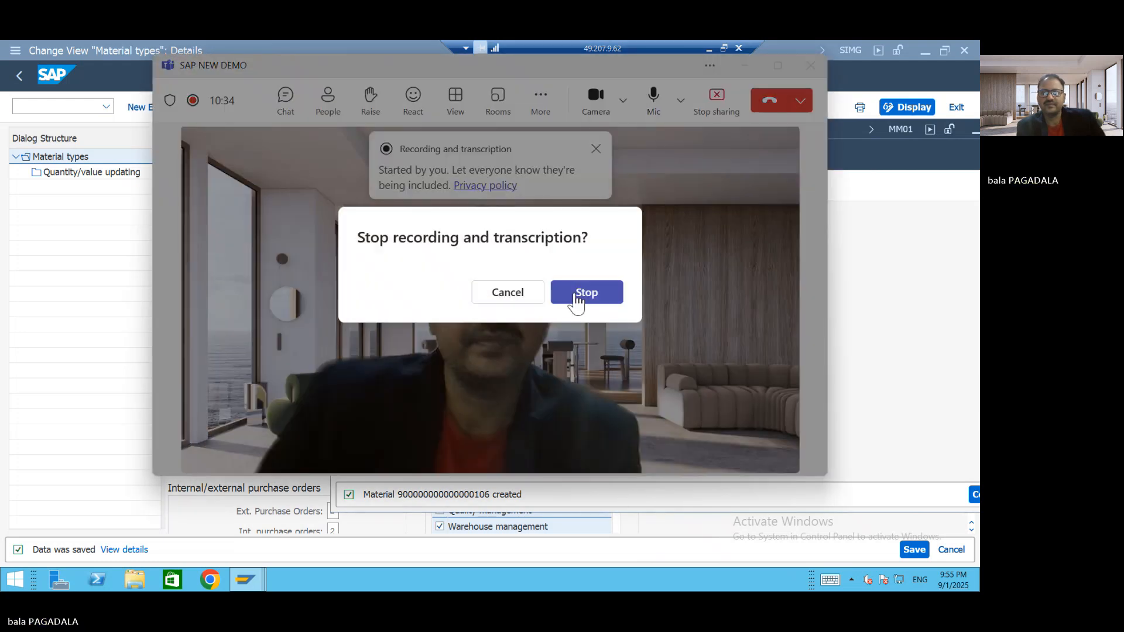